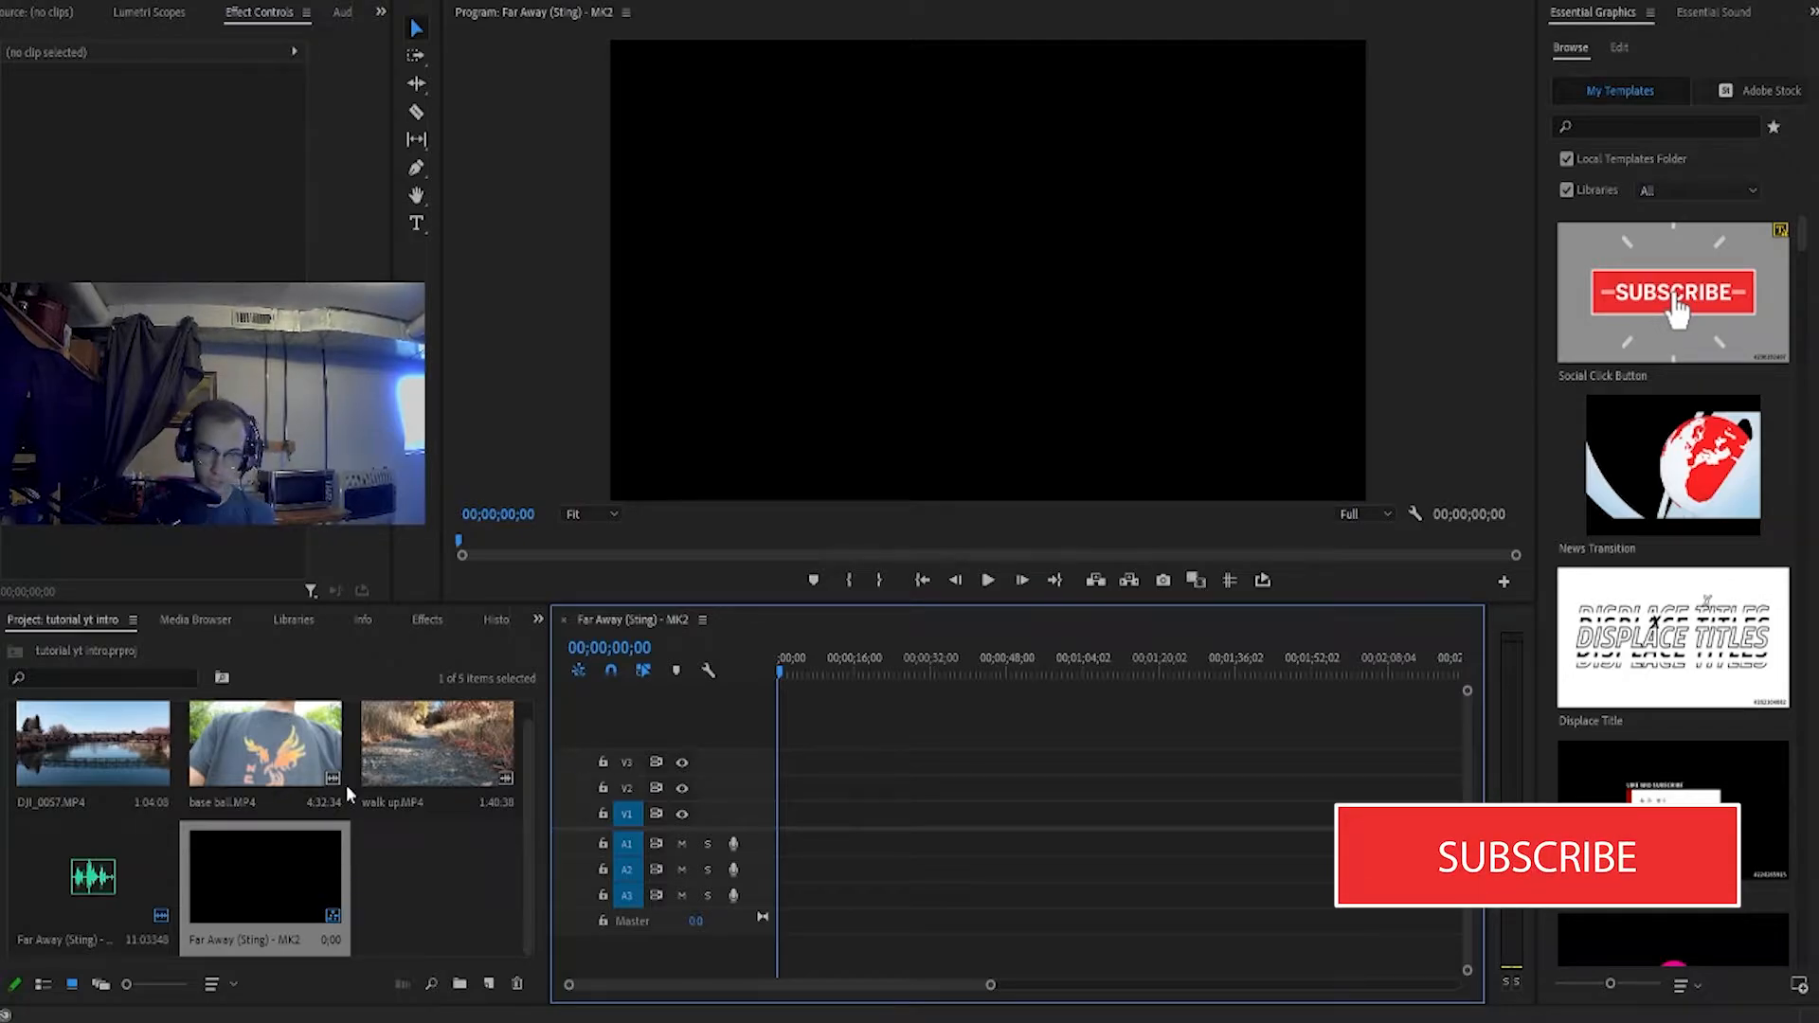
Place the Far Away (Sting) music clip on audio track A1 at the start of the sequence
{"action": "left_click", "coordinate": [78, 869]}
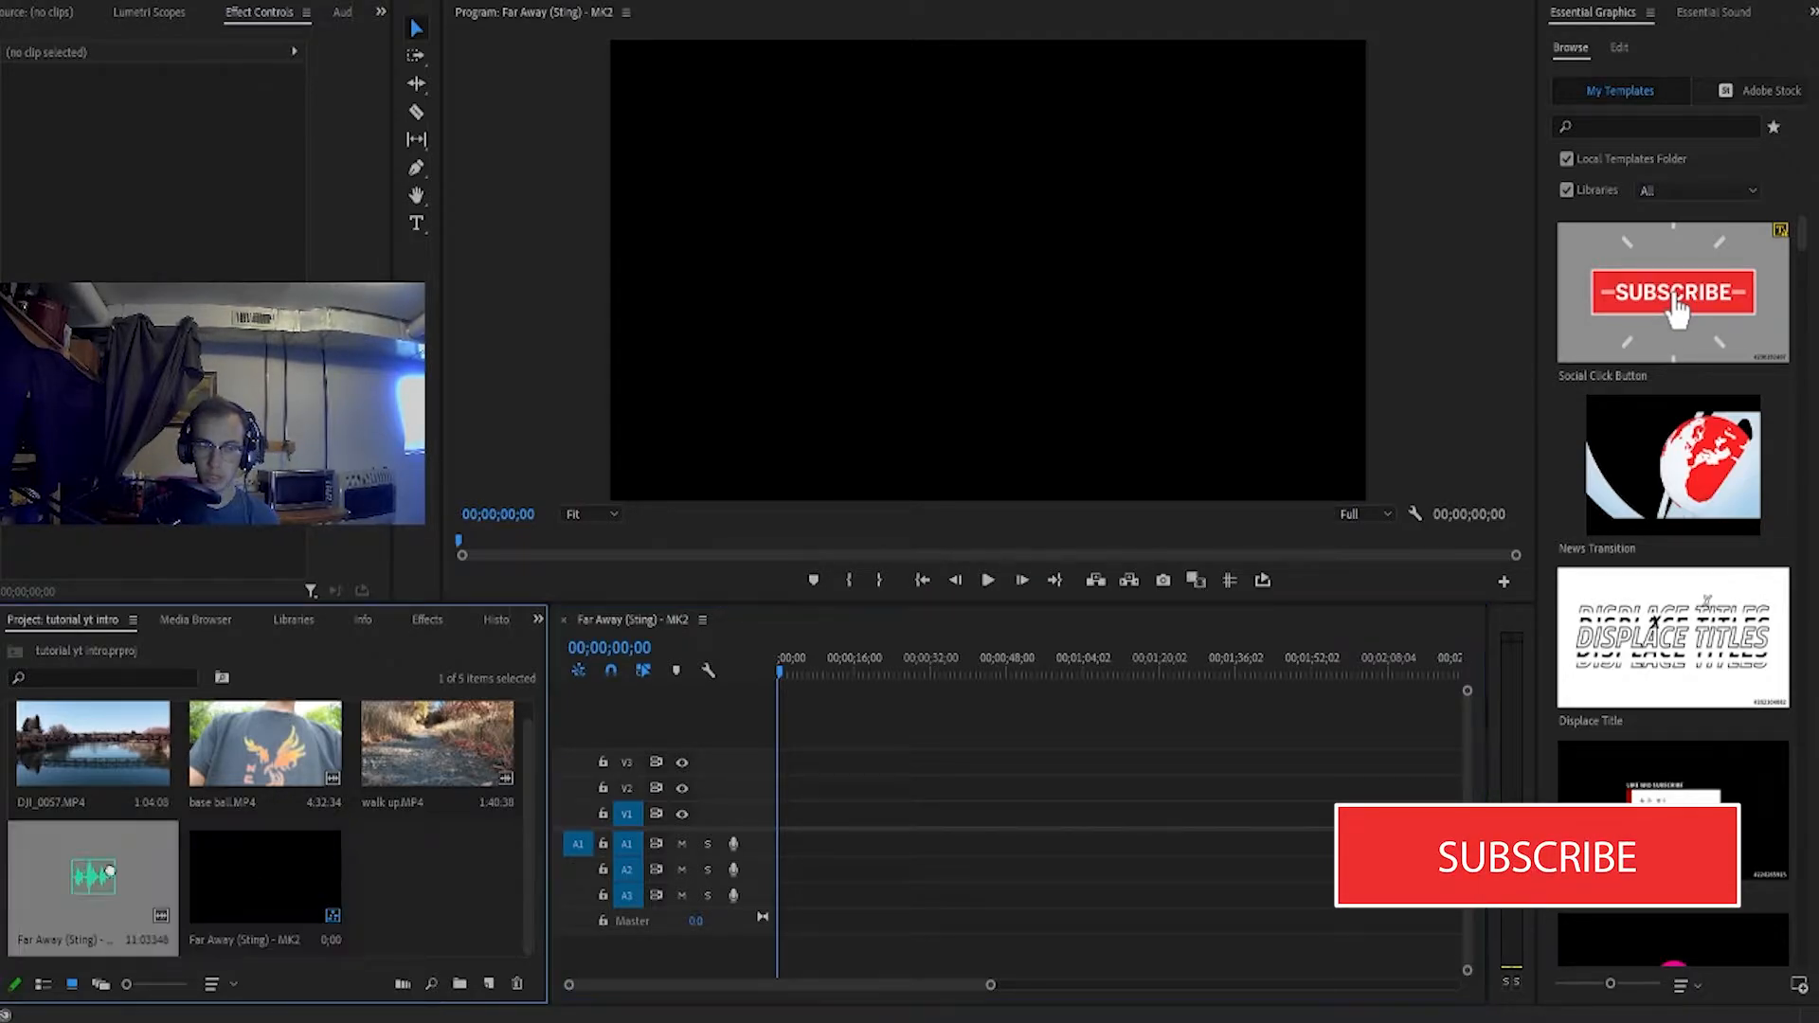
{"action": "left_click_drag", "start_coordinate": [666, 869], "coordinate": [782, 848]}
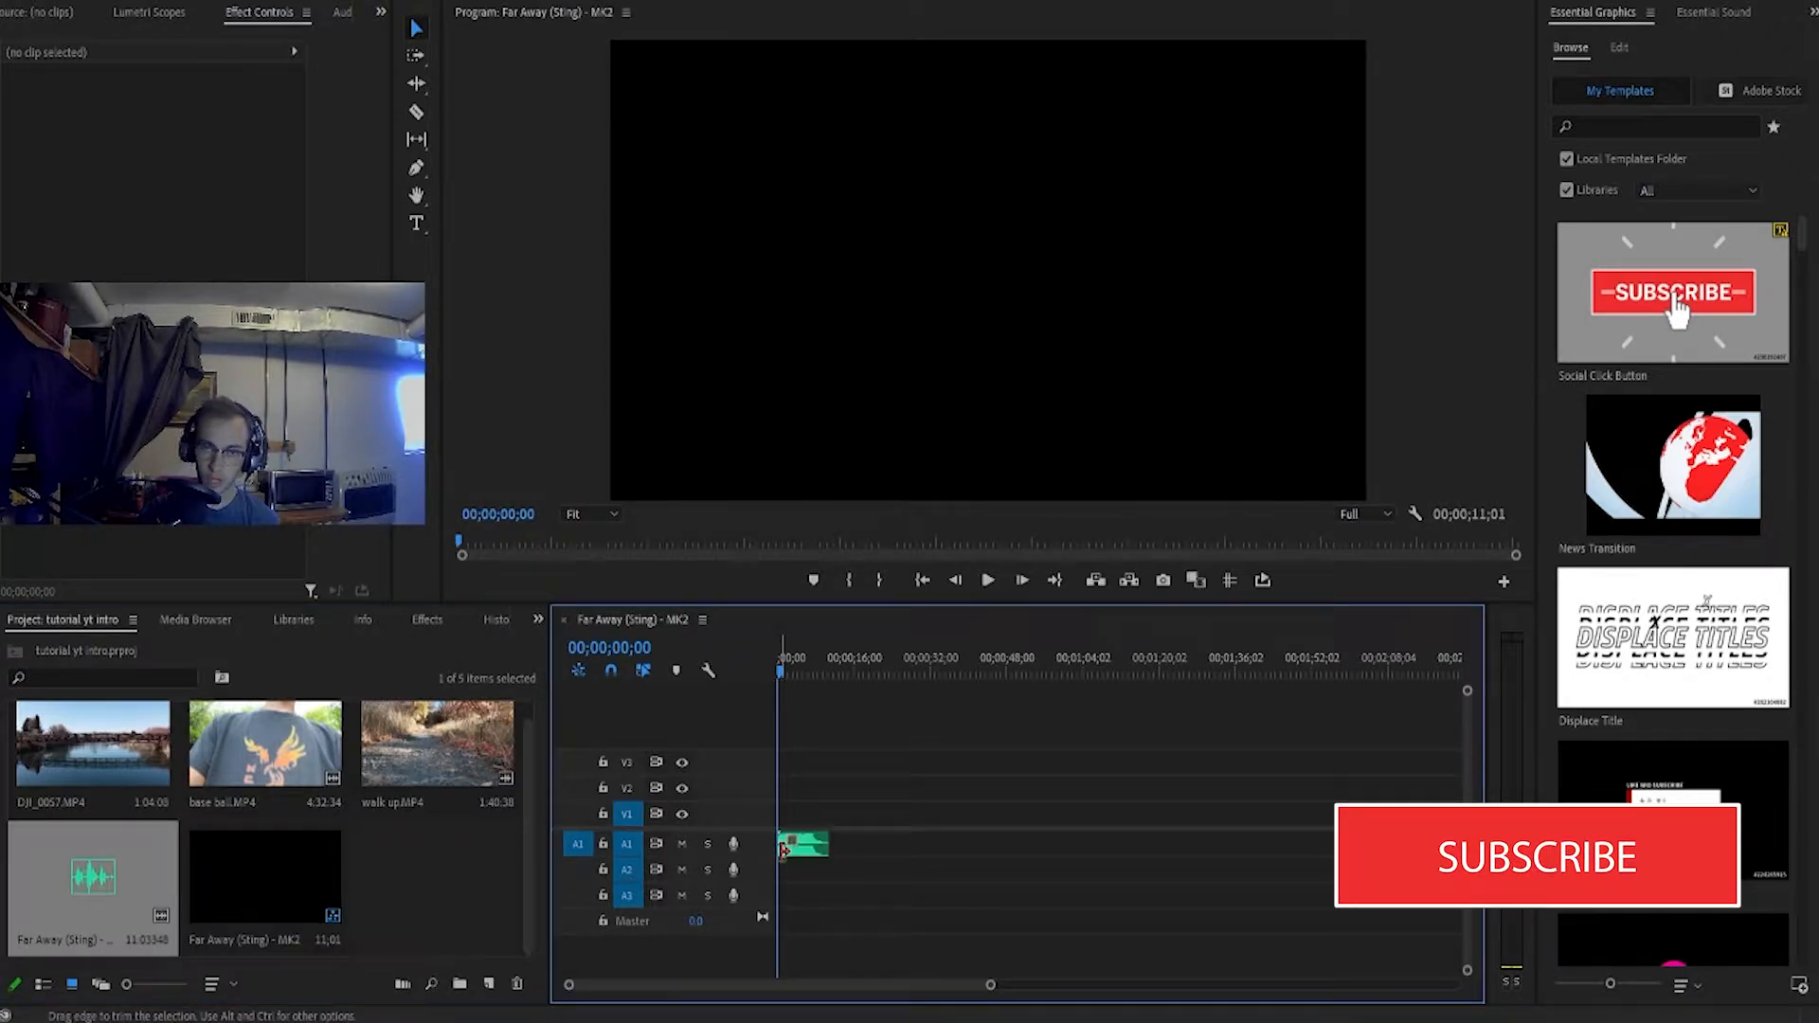
{"action": "key", "text": "="}
{"action": "key", "text": "="}
{"action": "key", "text": "="}
{"action": "key", "text": "="}
{"action": "key", "text": "="}
{"action": "key", "text": "="}
{"action": "key", "text": "="}
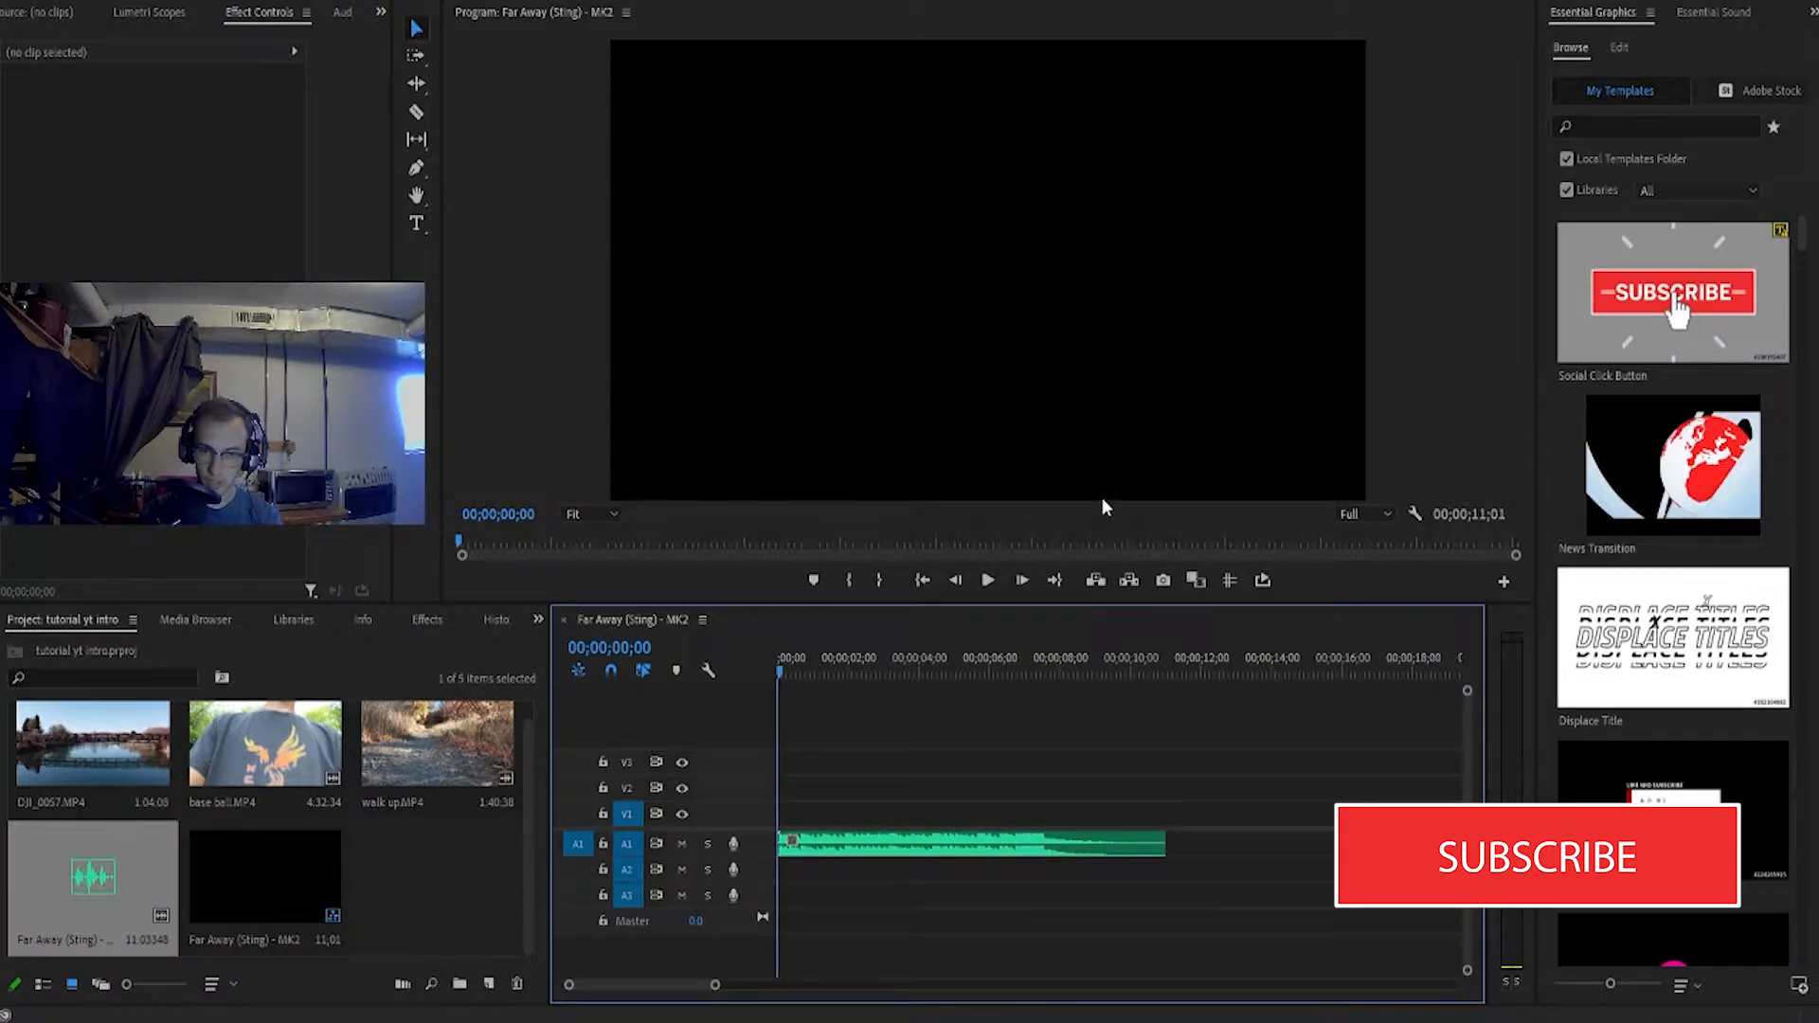
Preview the opening of the music from the start and enlarge audio track A1 to show its waveform
{"action": "left_click", "coordinate": [994, 588]}
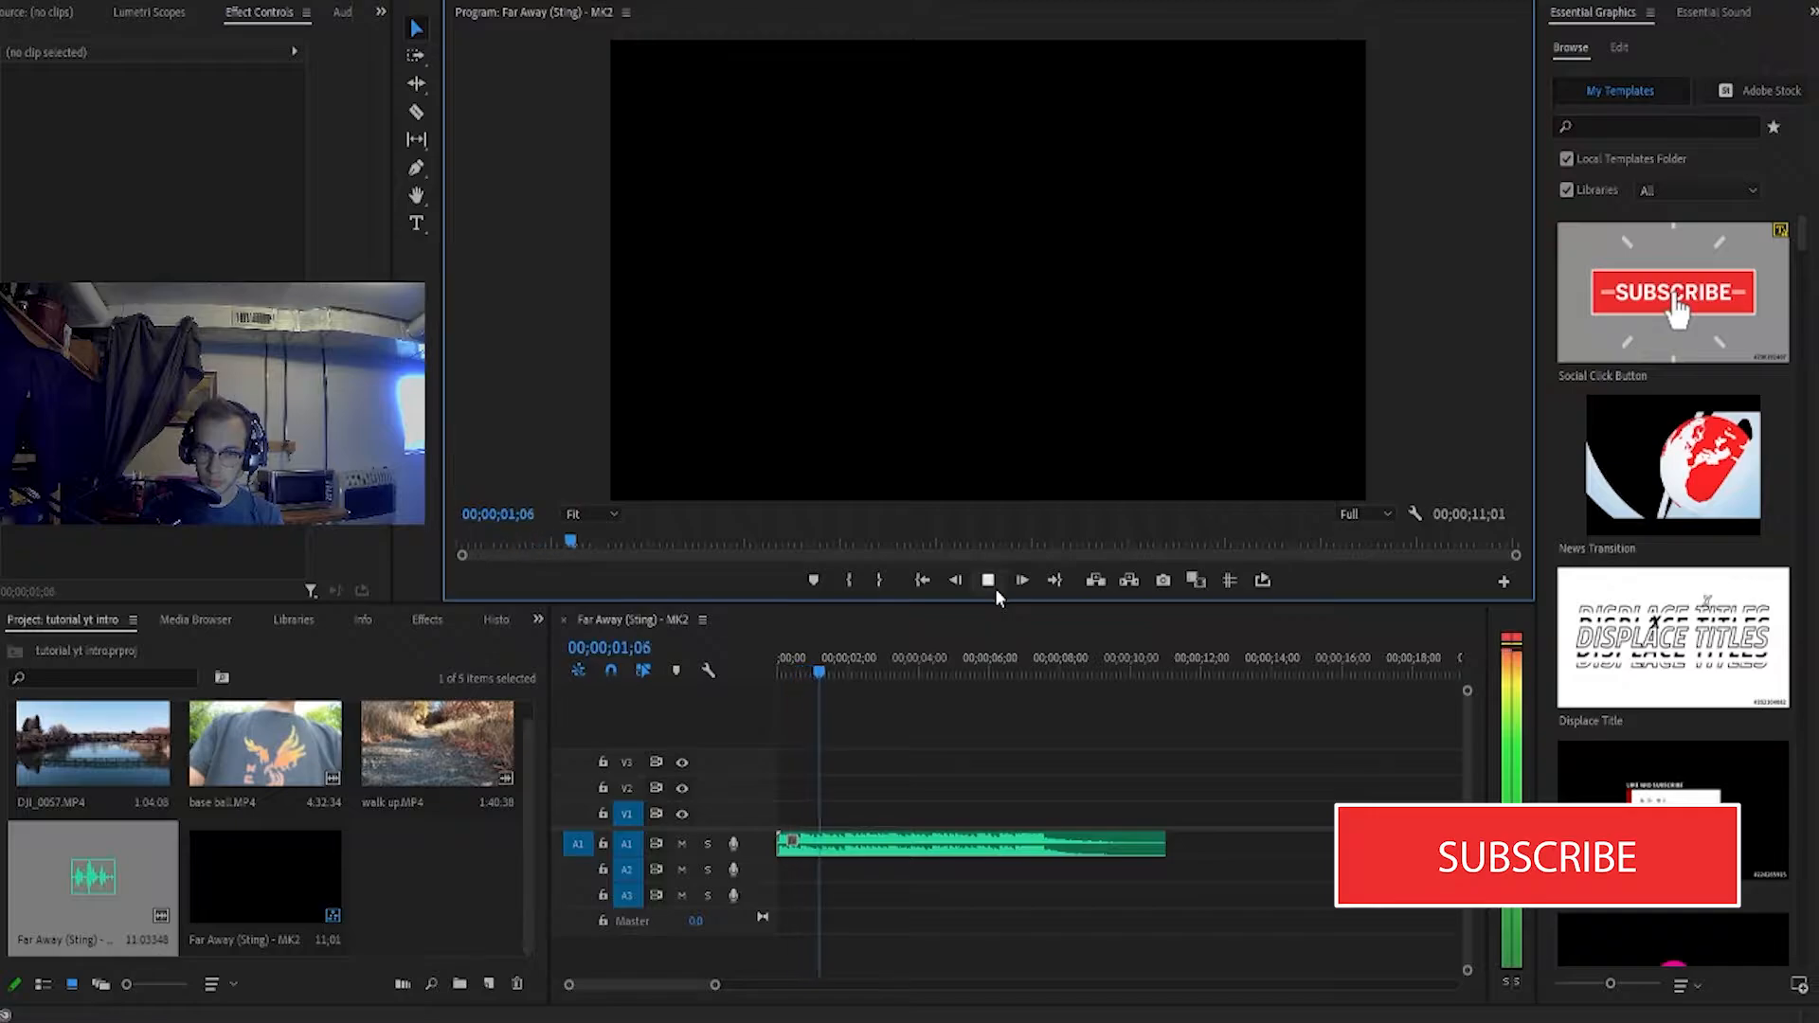
{"action": "left_click", "coordinate": [995, 590]}
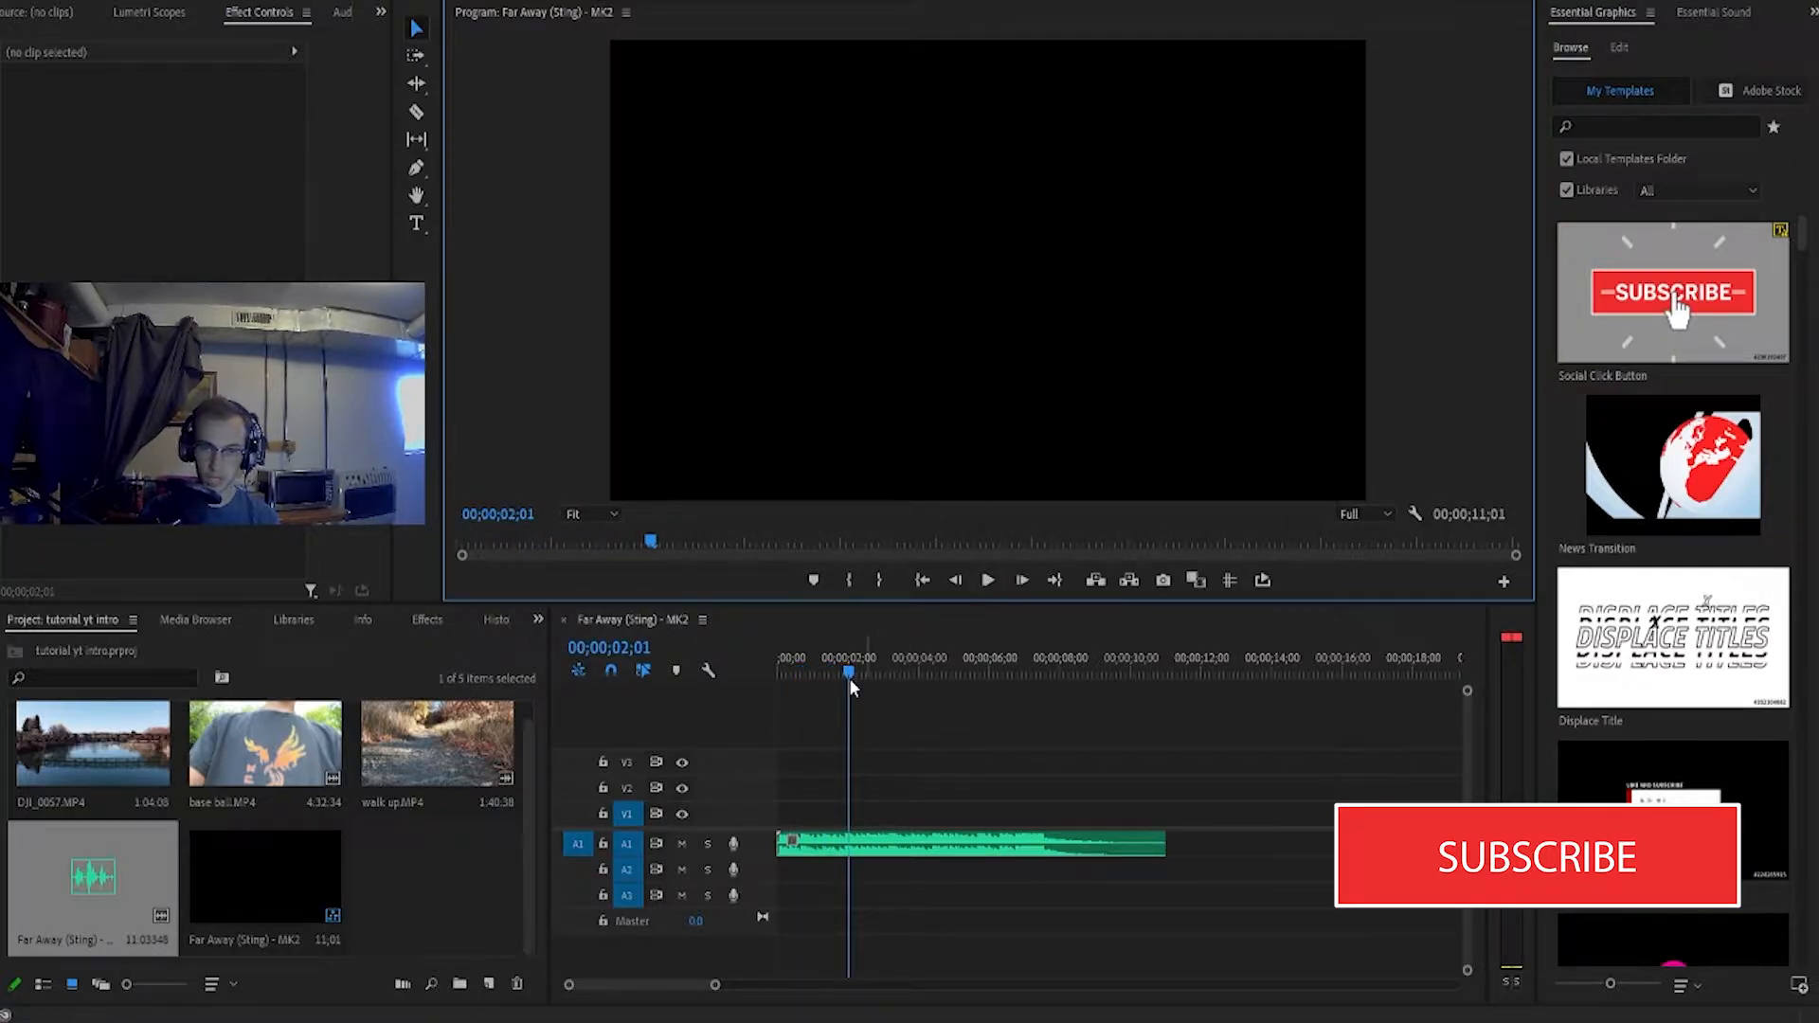
{"action": "left_click_drag", "start_coordinate": [852, 684], "coordinate": [781, 673]}
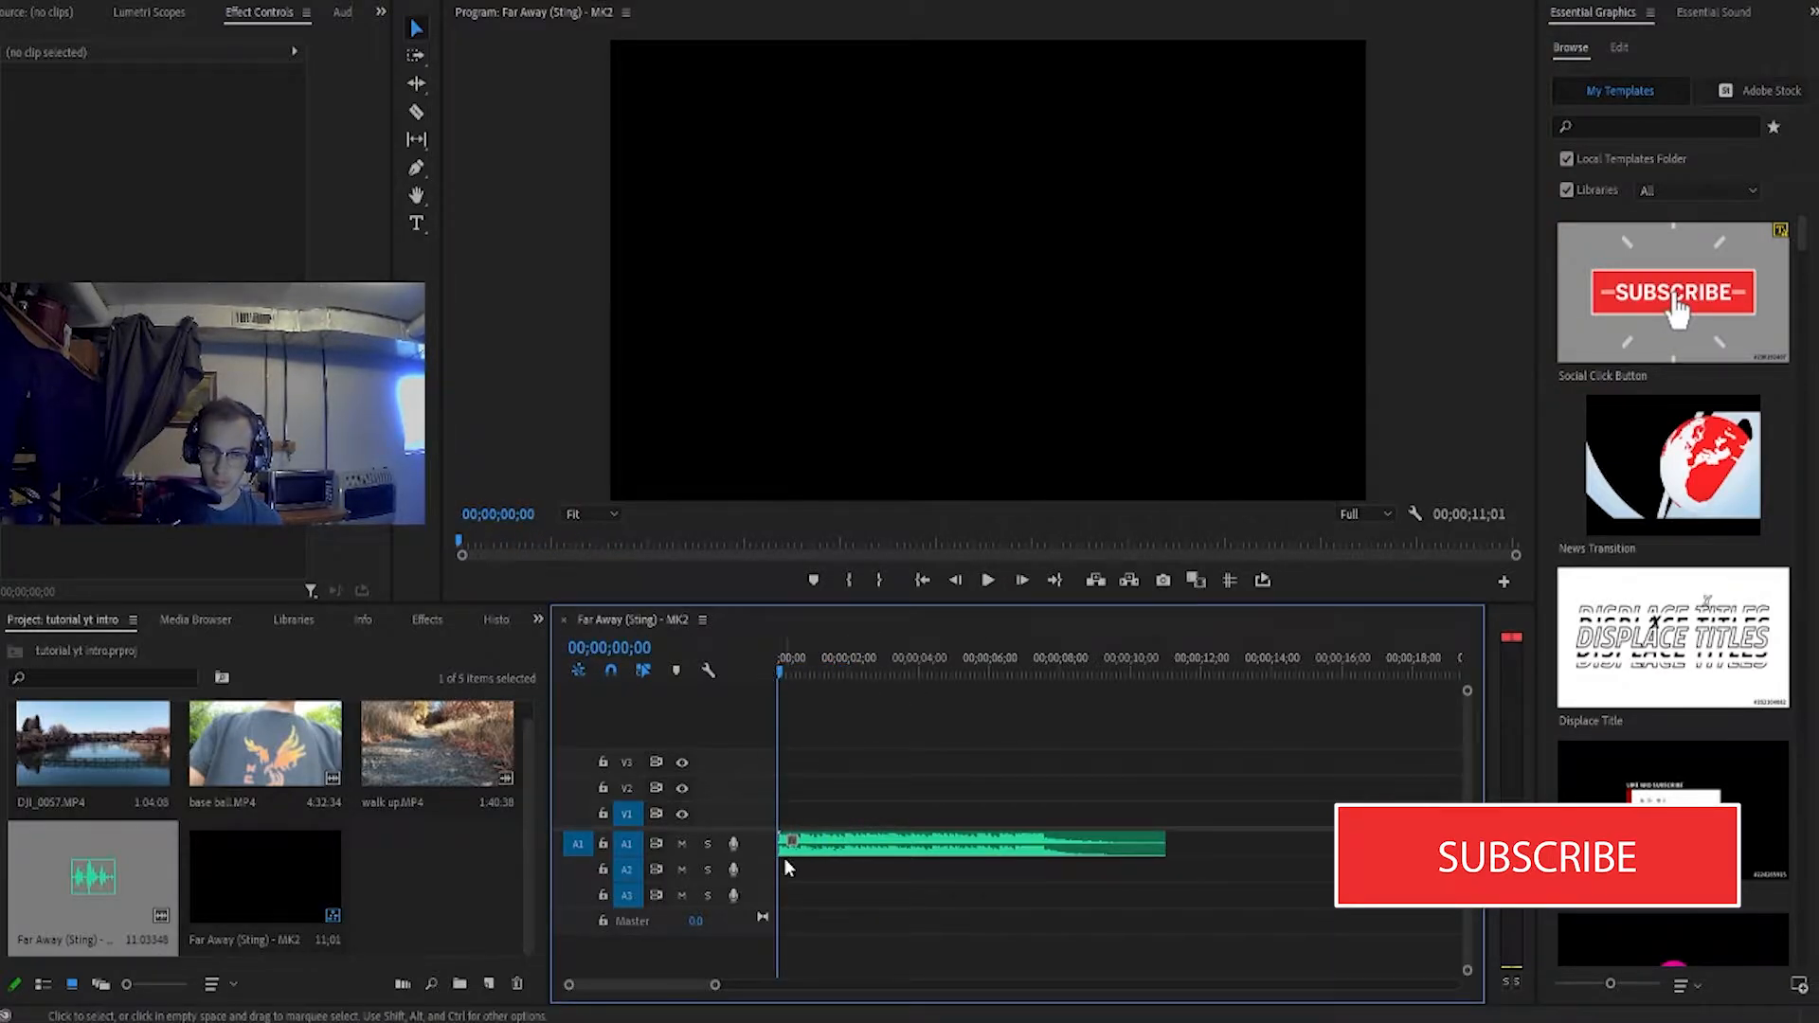
{"action": "left_click_drag", "start_coordinate": [766, 855], "coordinate": [762, 901]}
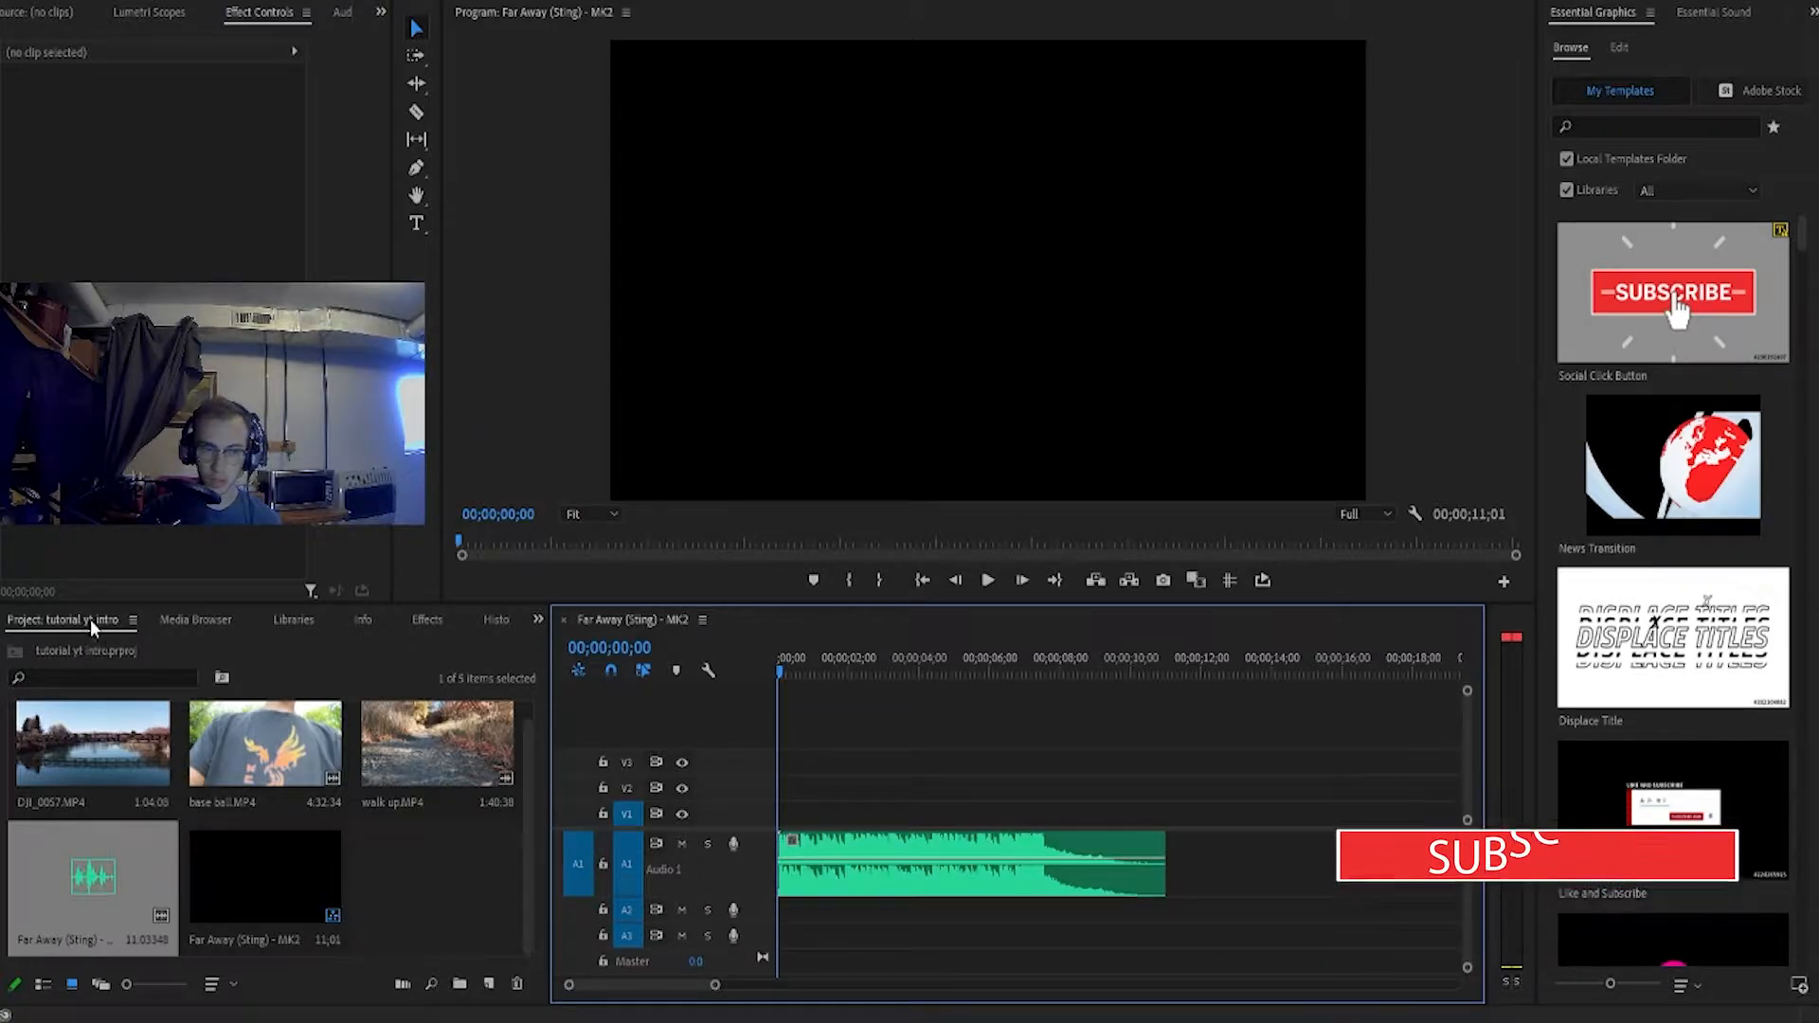
Add walk up.MP4 at the start of video track V2, unlink it and delete its audio
{"action": "left_click", "coordinate": [411, 749]}
{"action": "left_click_drag", "start_coordinate": [684, 763], "coordinate": [787, 786]}
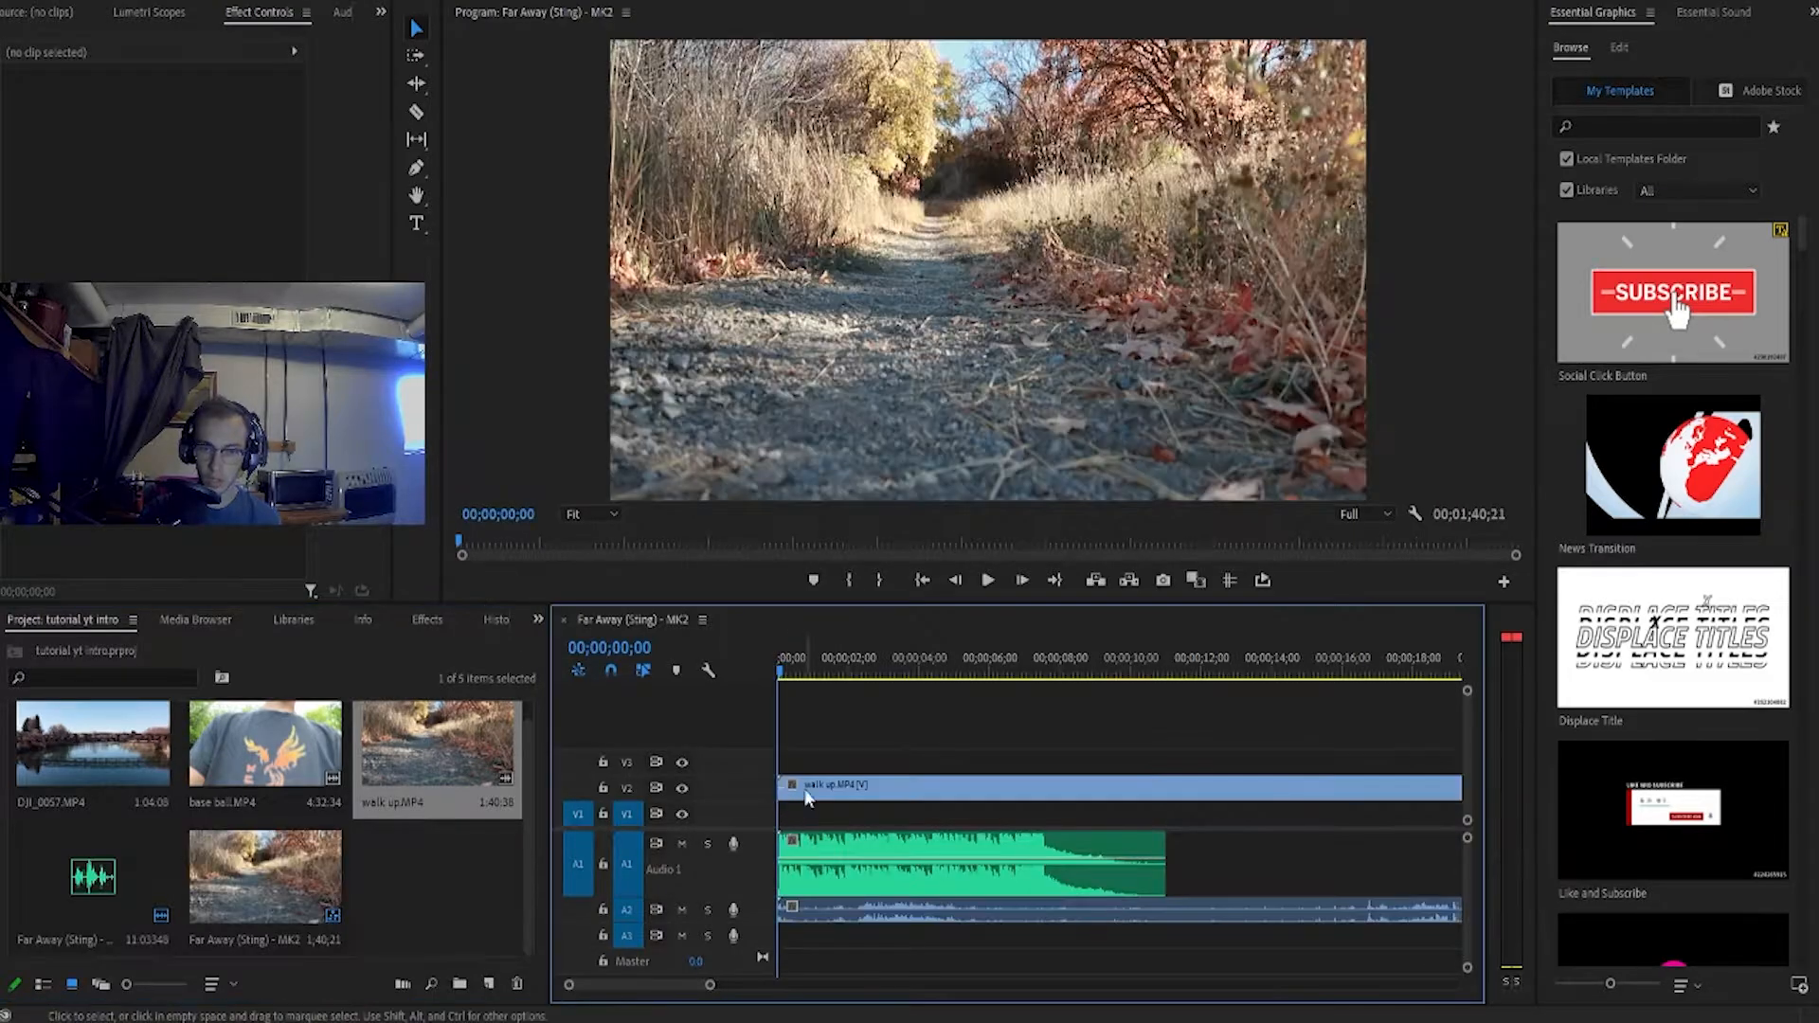
{"action": "left_click", "coordinate": [938, 788]}
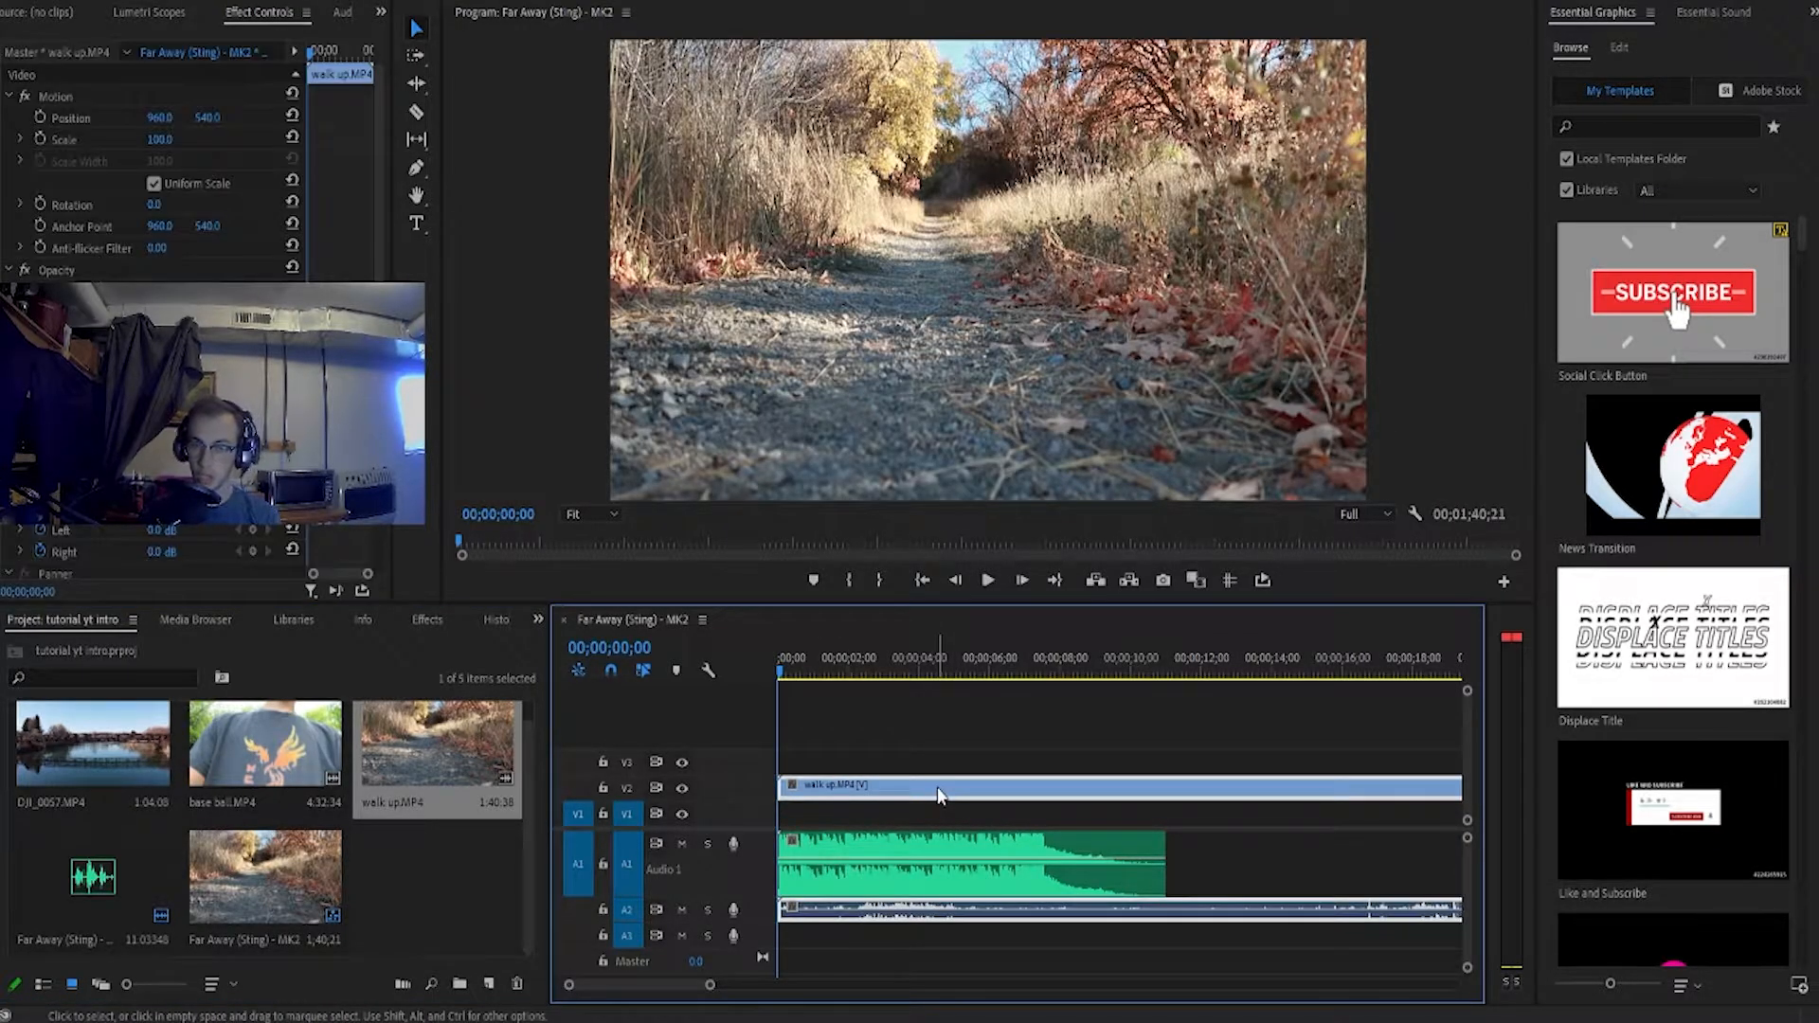
{"action": "key", "text": "ctrl+l"}
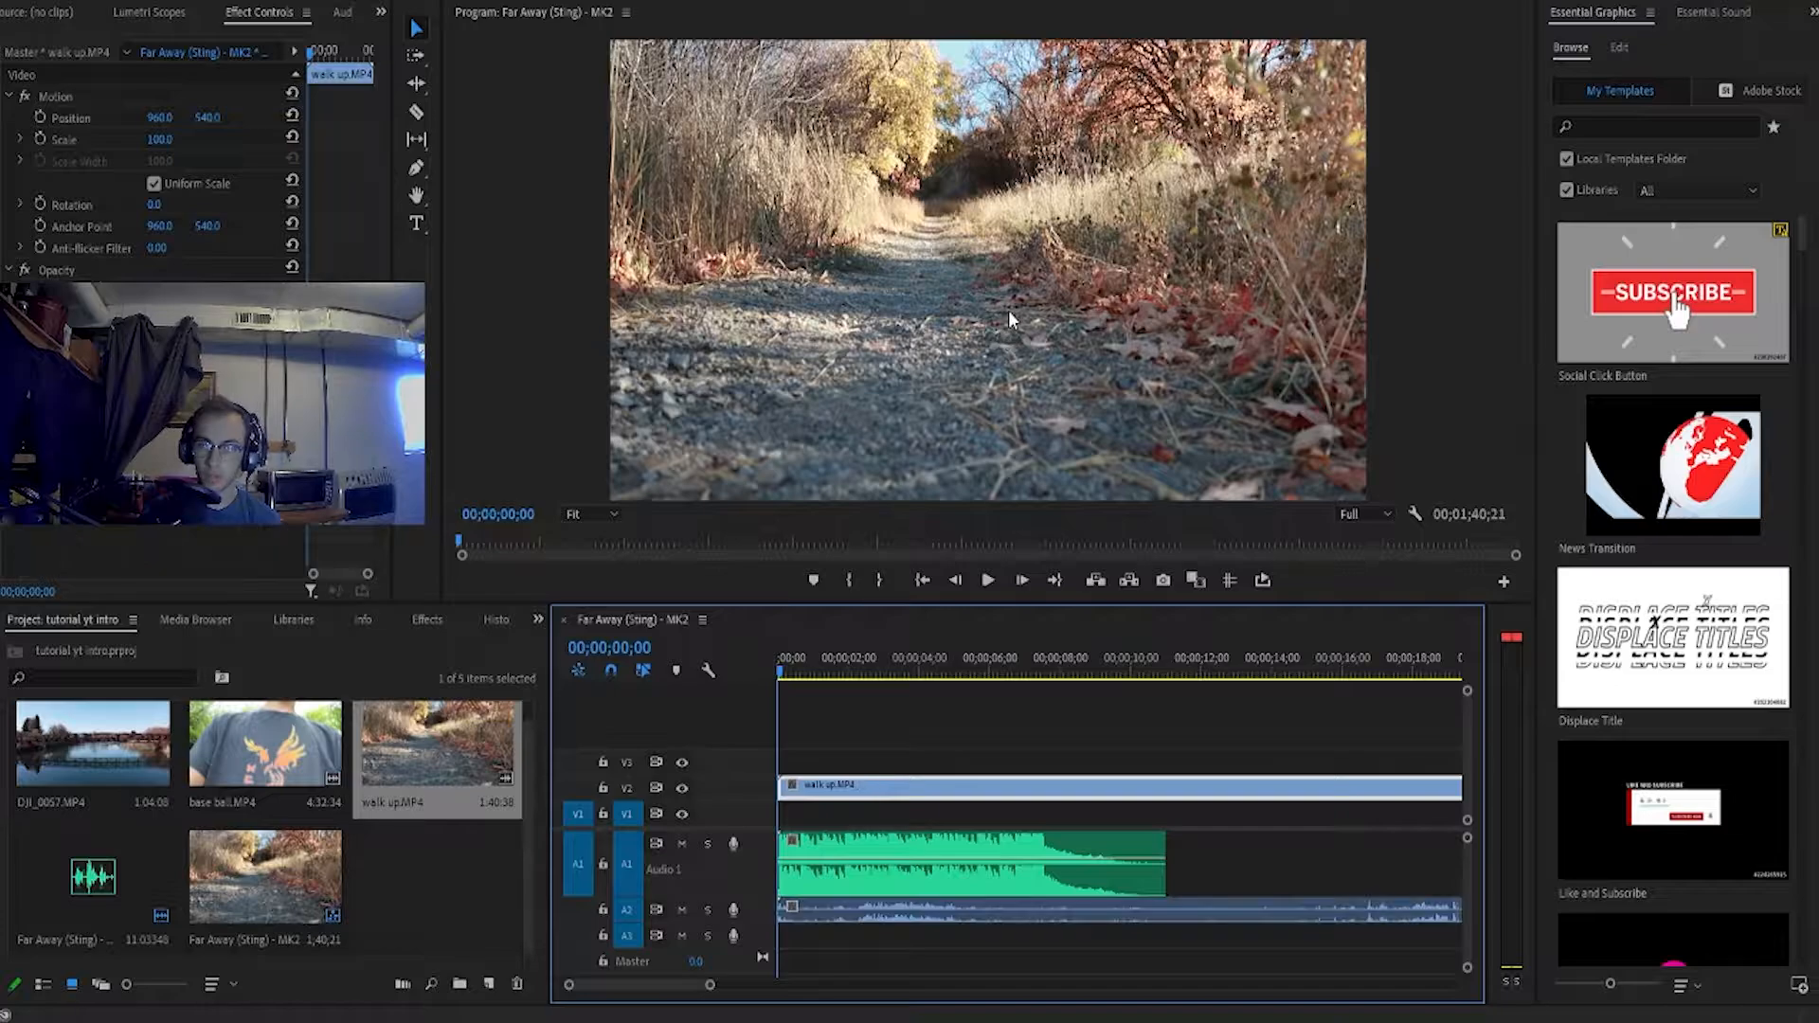
{"action": "left_click", "coordinate": [1232, 917]}
{"action": "key", "text": "Delete"}
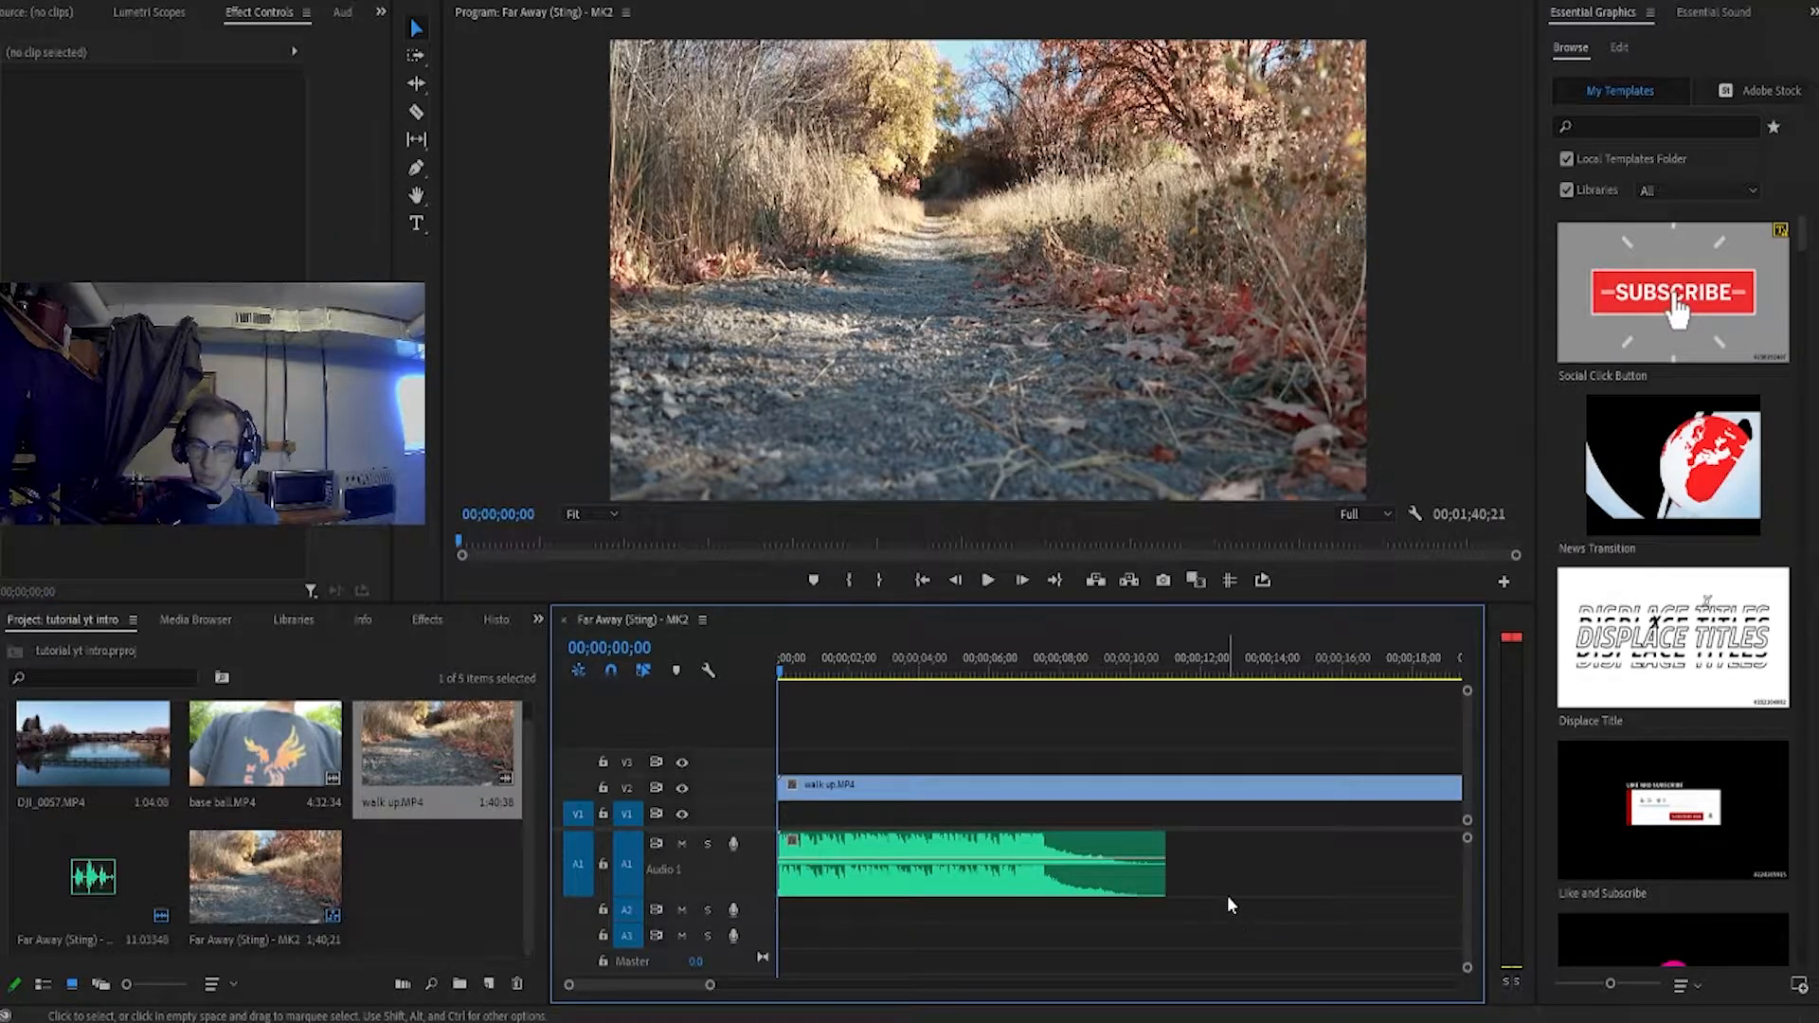
Split the walk up.MP4 clip at 00;00;04;17 and delete the part before the cut
{"action": "key", "text": "minus"}
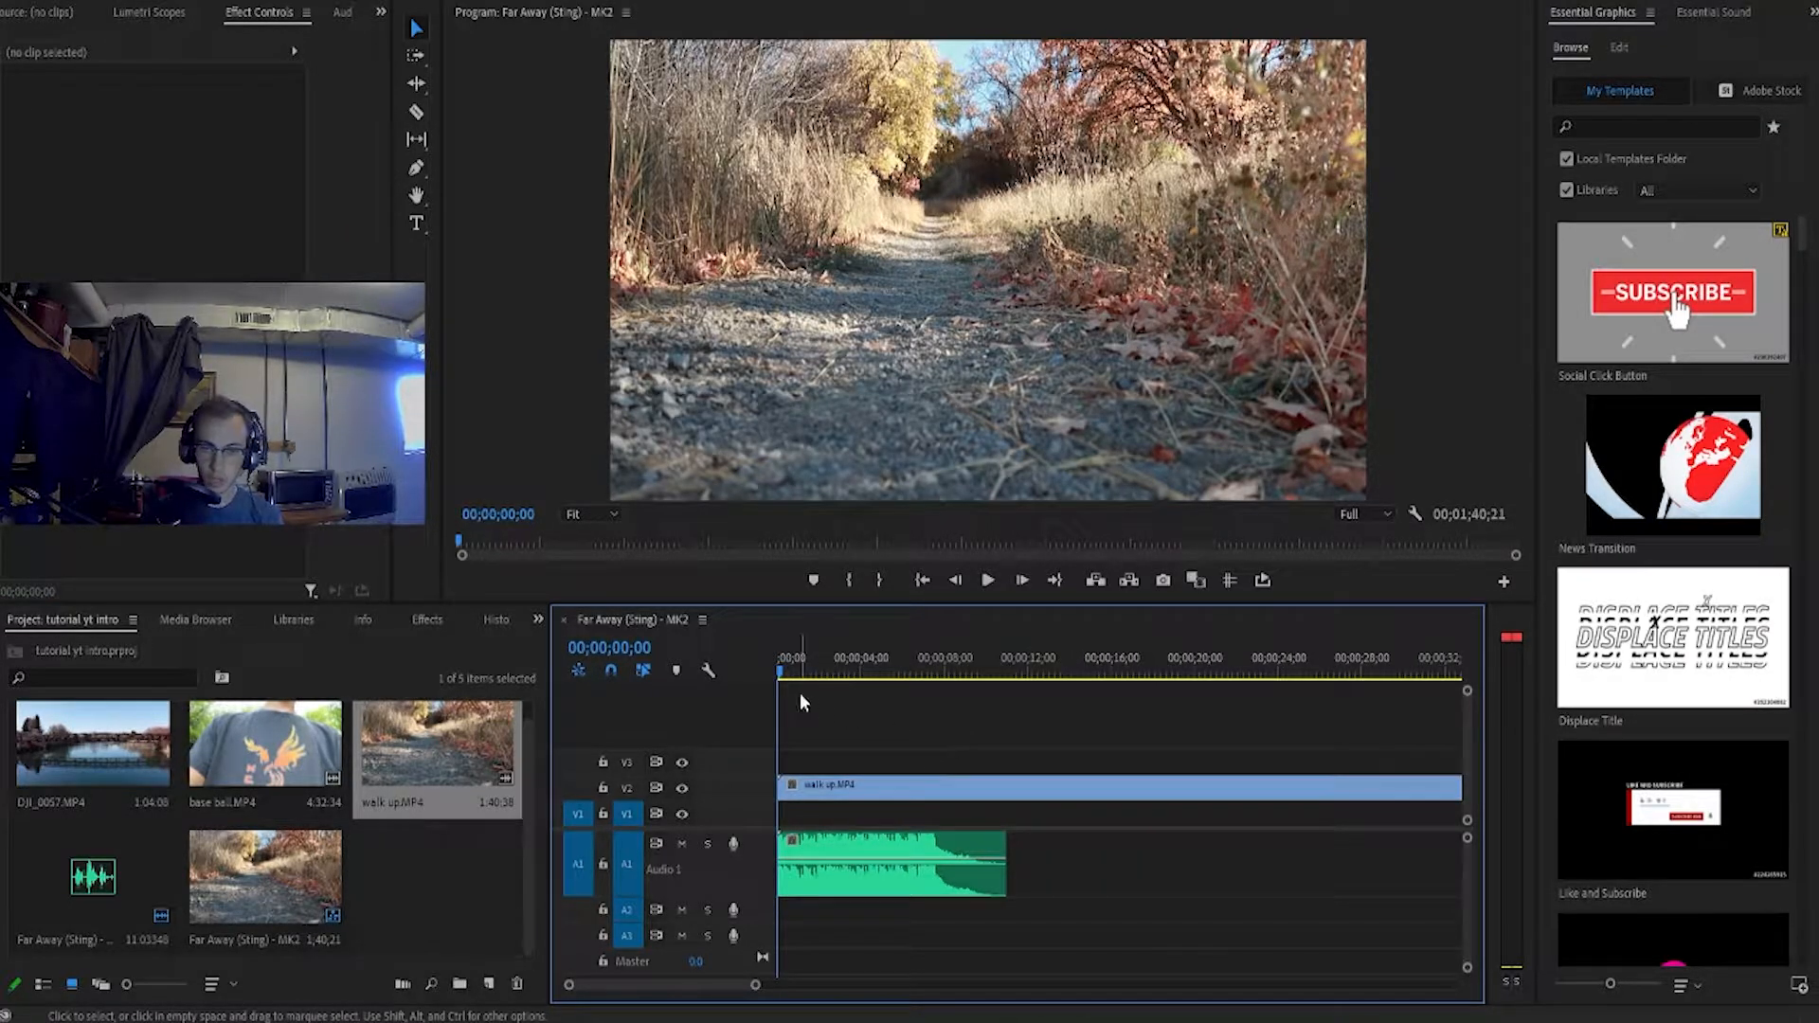
{"action": "left_click_drag", "start_coordinate": [789, 668], "coordinate": [859, 669]}
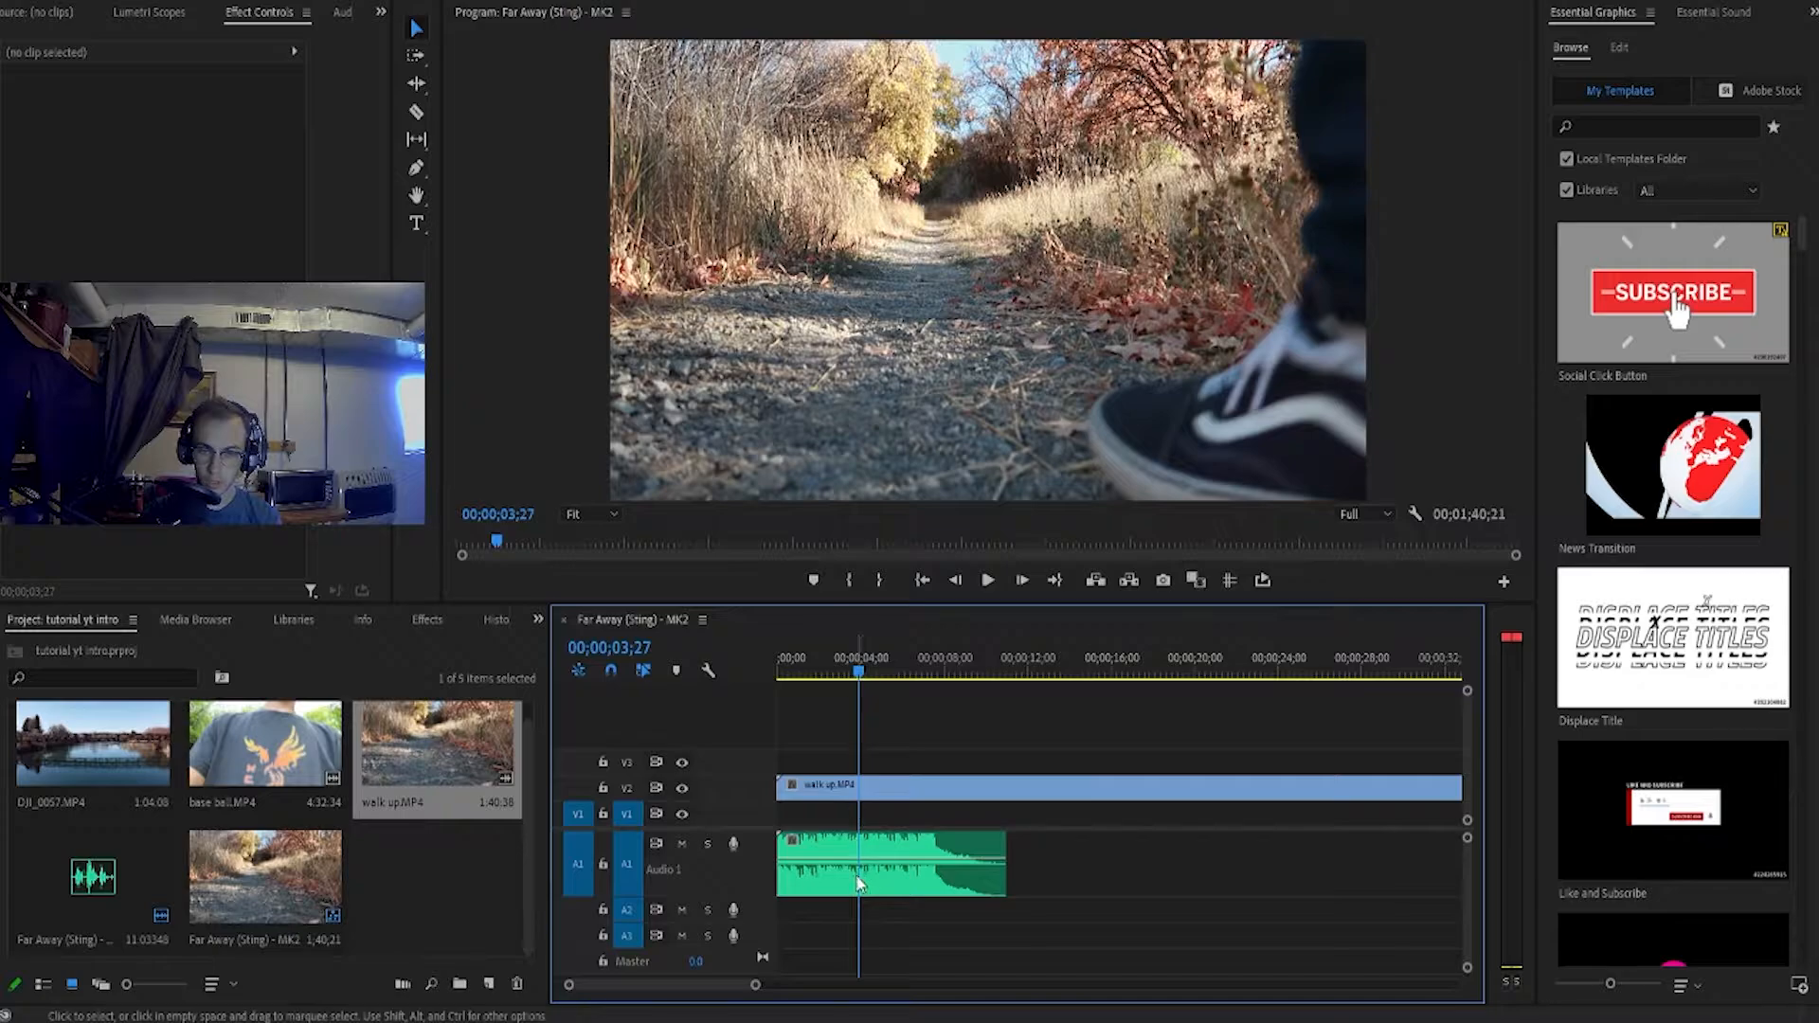
{"action": "left_click", "coordinate": [872, 857]}
{"action": "mouse_move", "coordinate": [857, 673]}
{"action": "left_mouse_down"}
{"action": "mouse_move", "coordinate": [790, 684]}
{"action": "mouse_move", "coordinate": [870, 682]}
{"action": "left_mouse_up"}
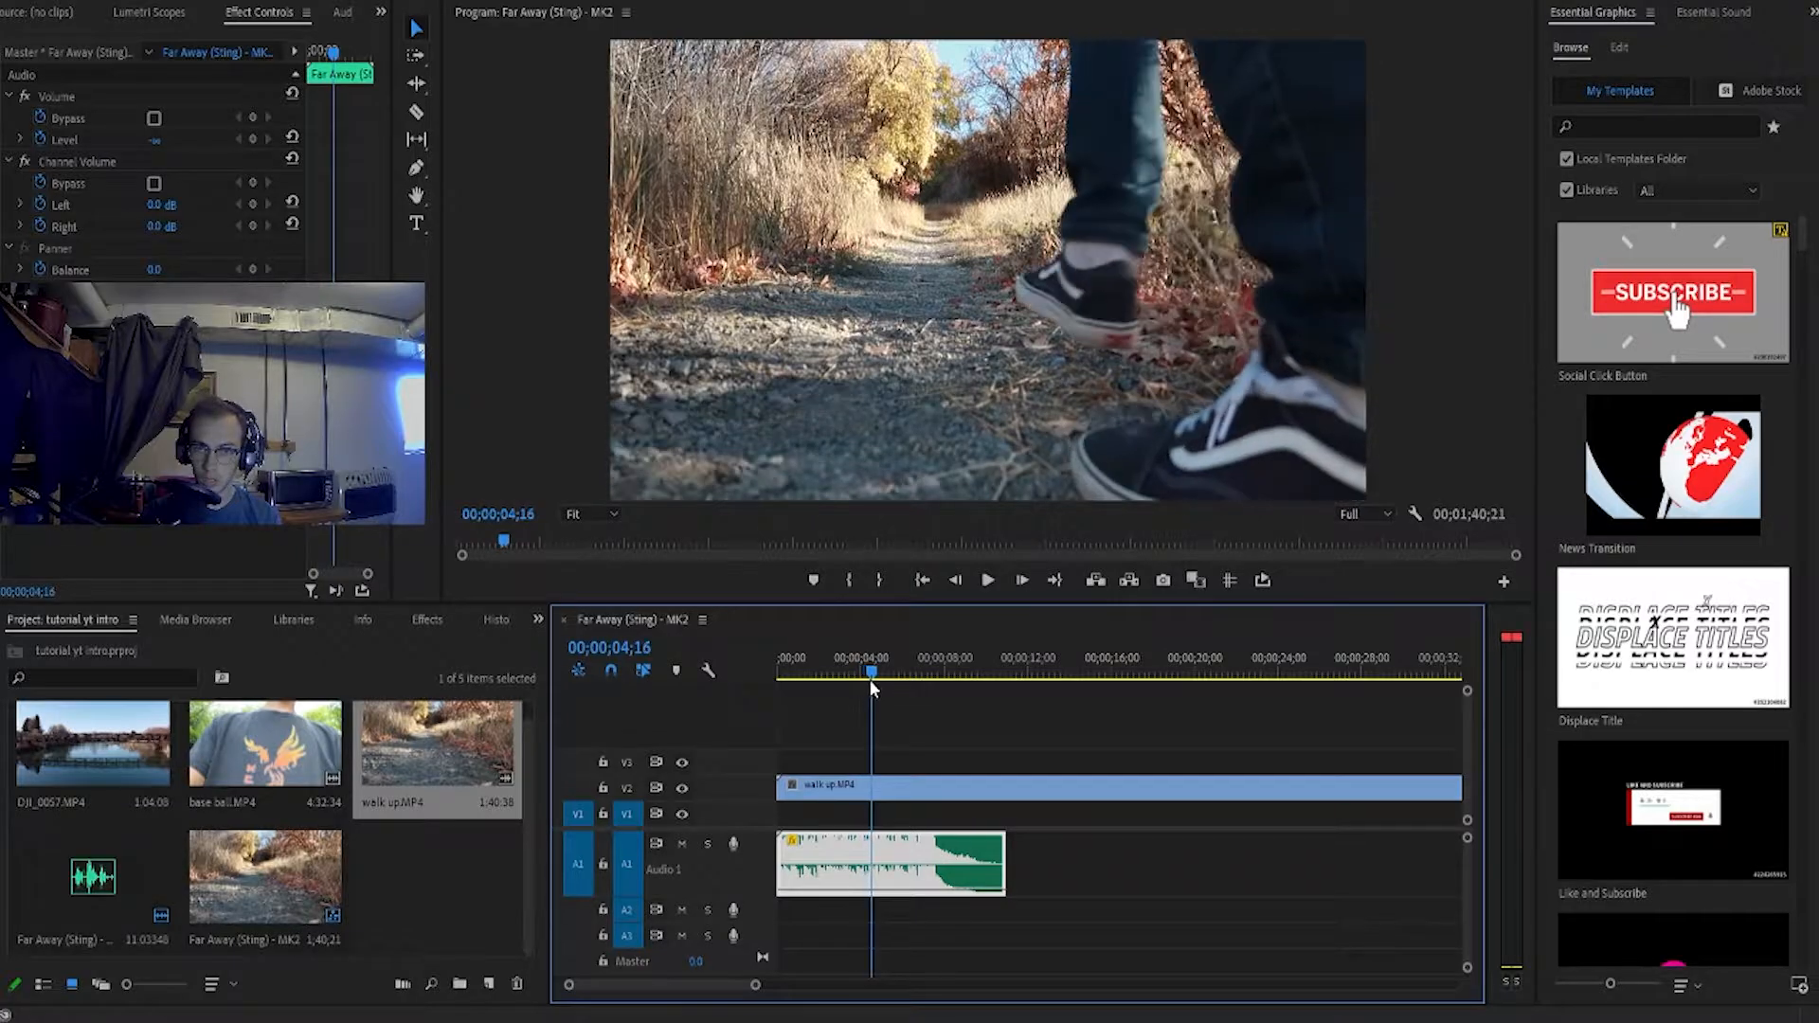
{"action": "key", "text": "ctrl+k"}
{"action": "left_click", "coordinate": [853, 789]}
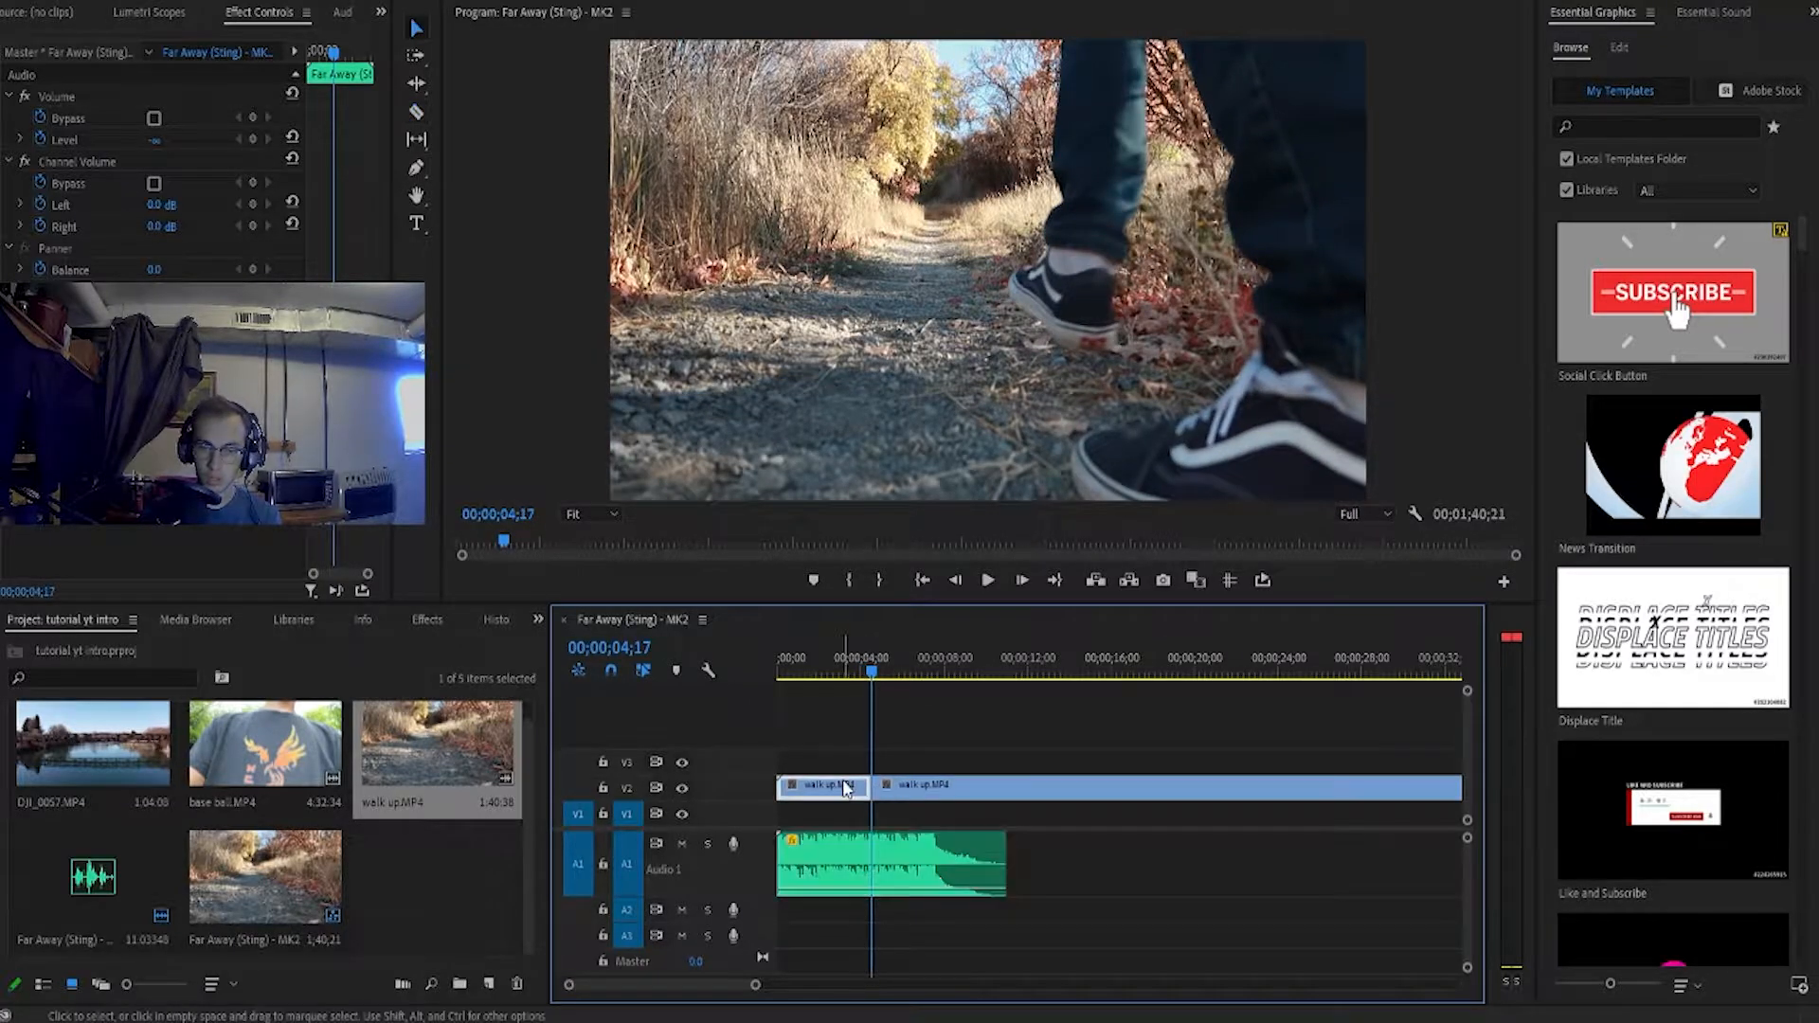
{"action": "key", "text": "Delete"}
Split the walk up.MP4 clip at 00;00;07;01 and delete everything after the cut
{"action": "left_click_drag", "start_coordinate": [871, 674], "coordinate": [926, 675]}
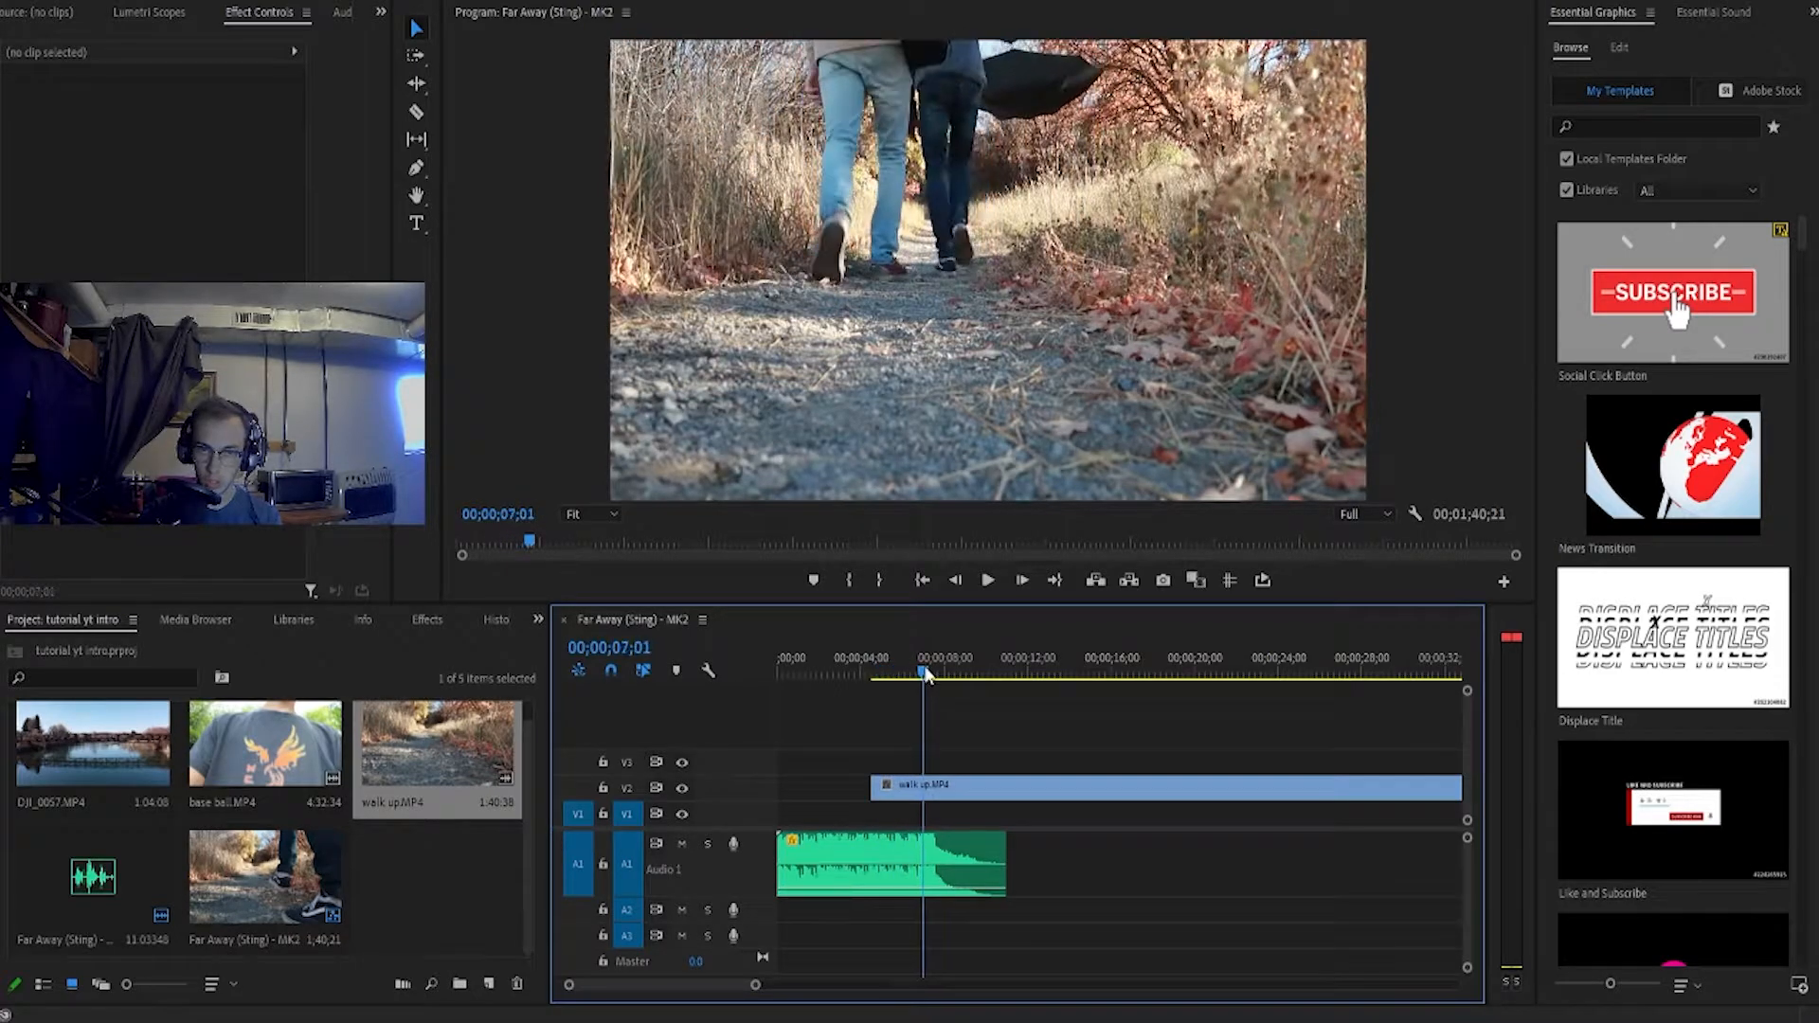
{"action": "left_click", "coordinate": [926, 789]}
{"action": "key", "text": "v"}
{"action": "left_click", "coordinate": [938, 789]}
{"action": "key", "text": "Delete"}
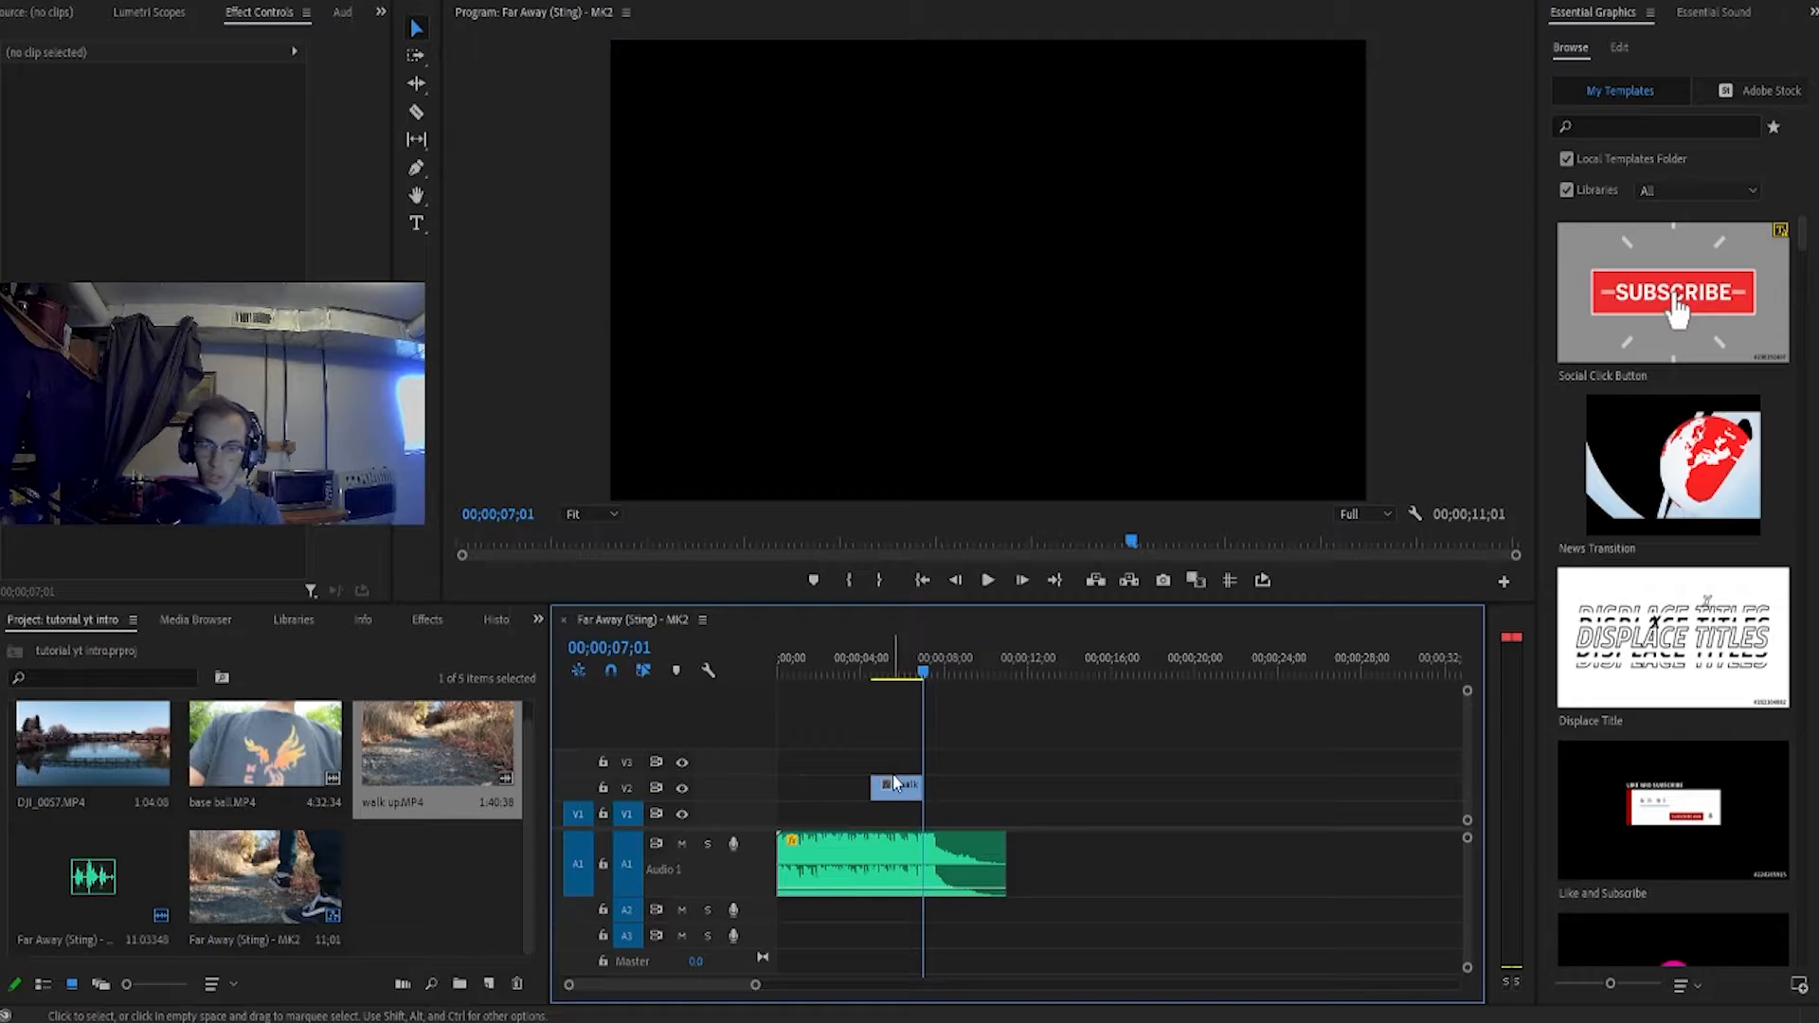
Move the trimmed walk up.MP4 clip to the start of track V1 and play it back with the music
{"action": "left_click_drag", "start_coordinate": [895, 784], "coordinate": [803, 811]}
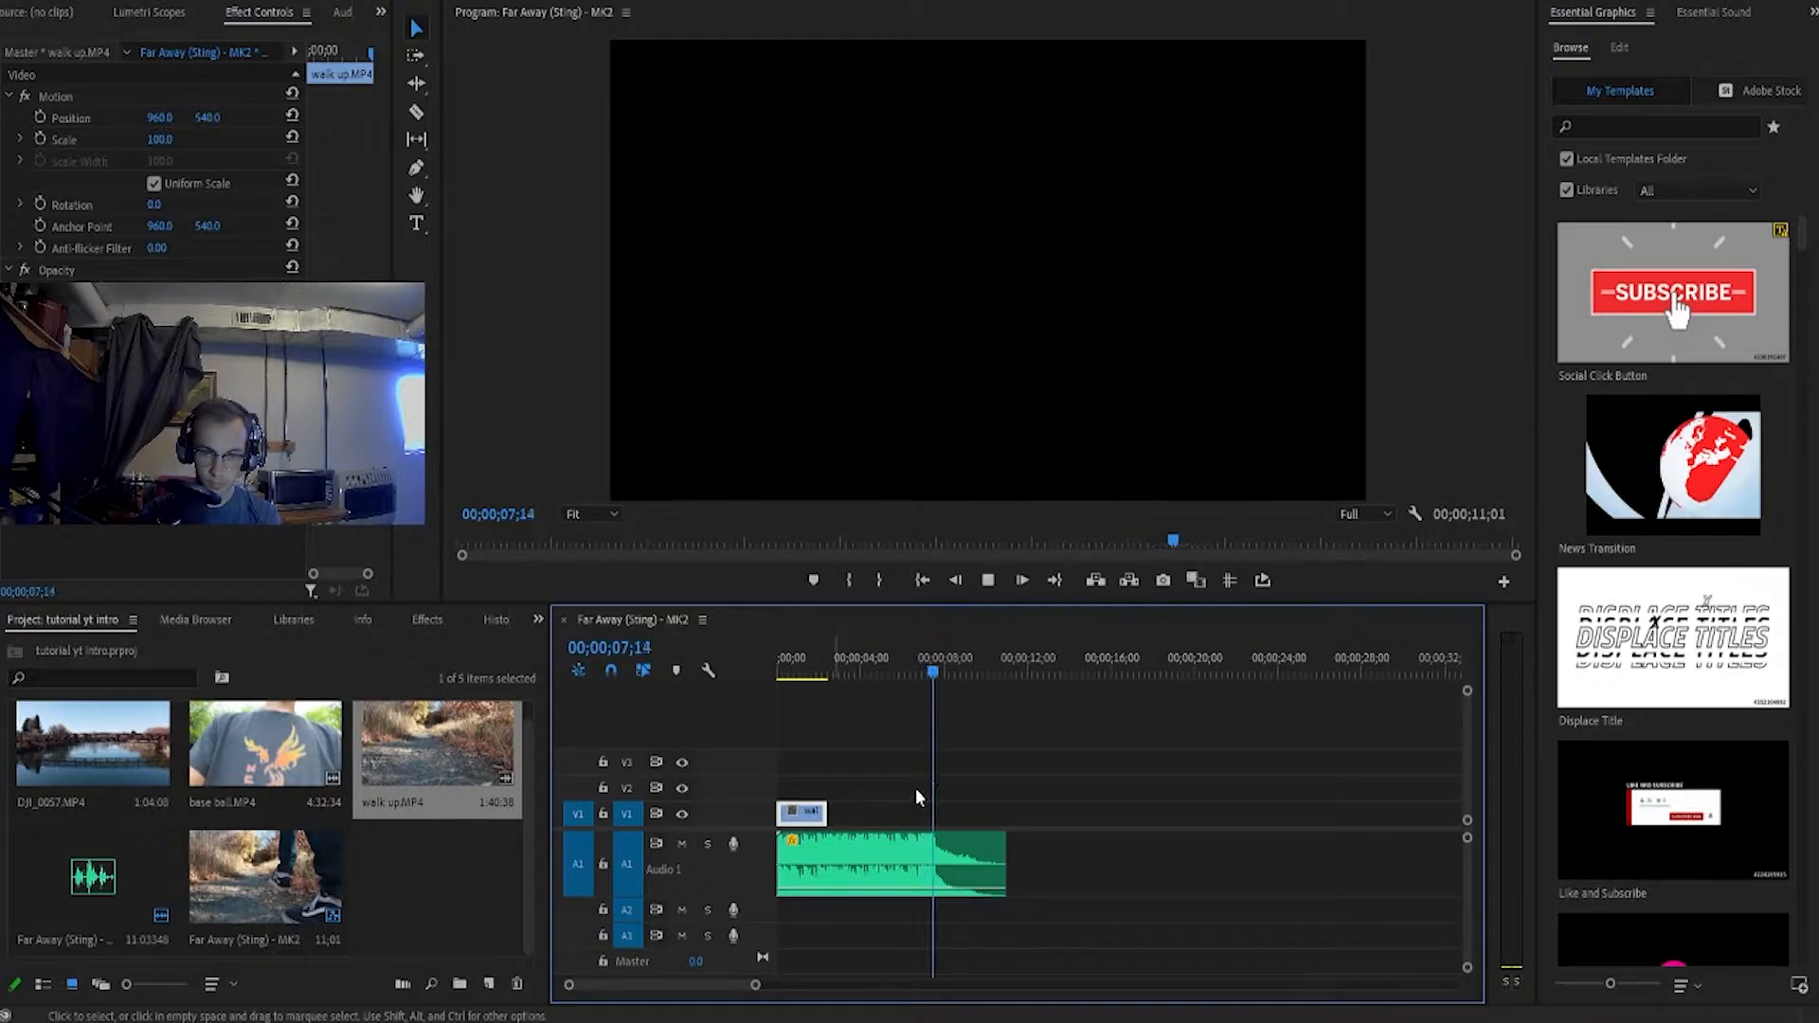
{"action": "key", "text": "="}
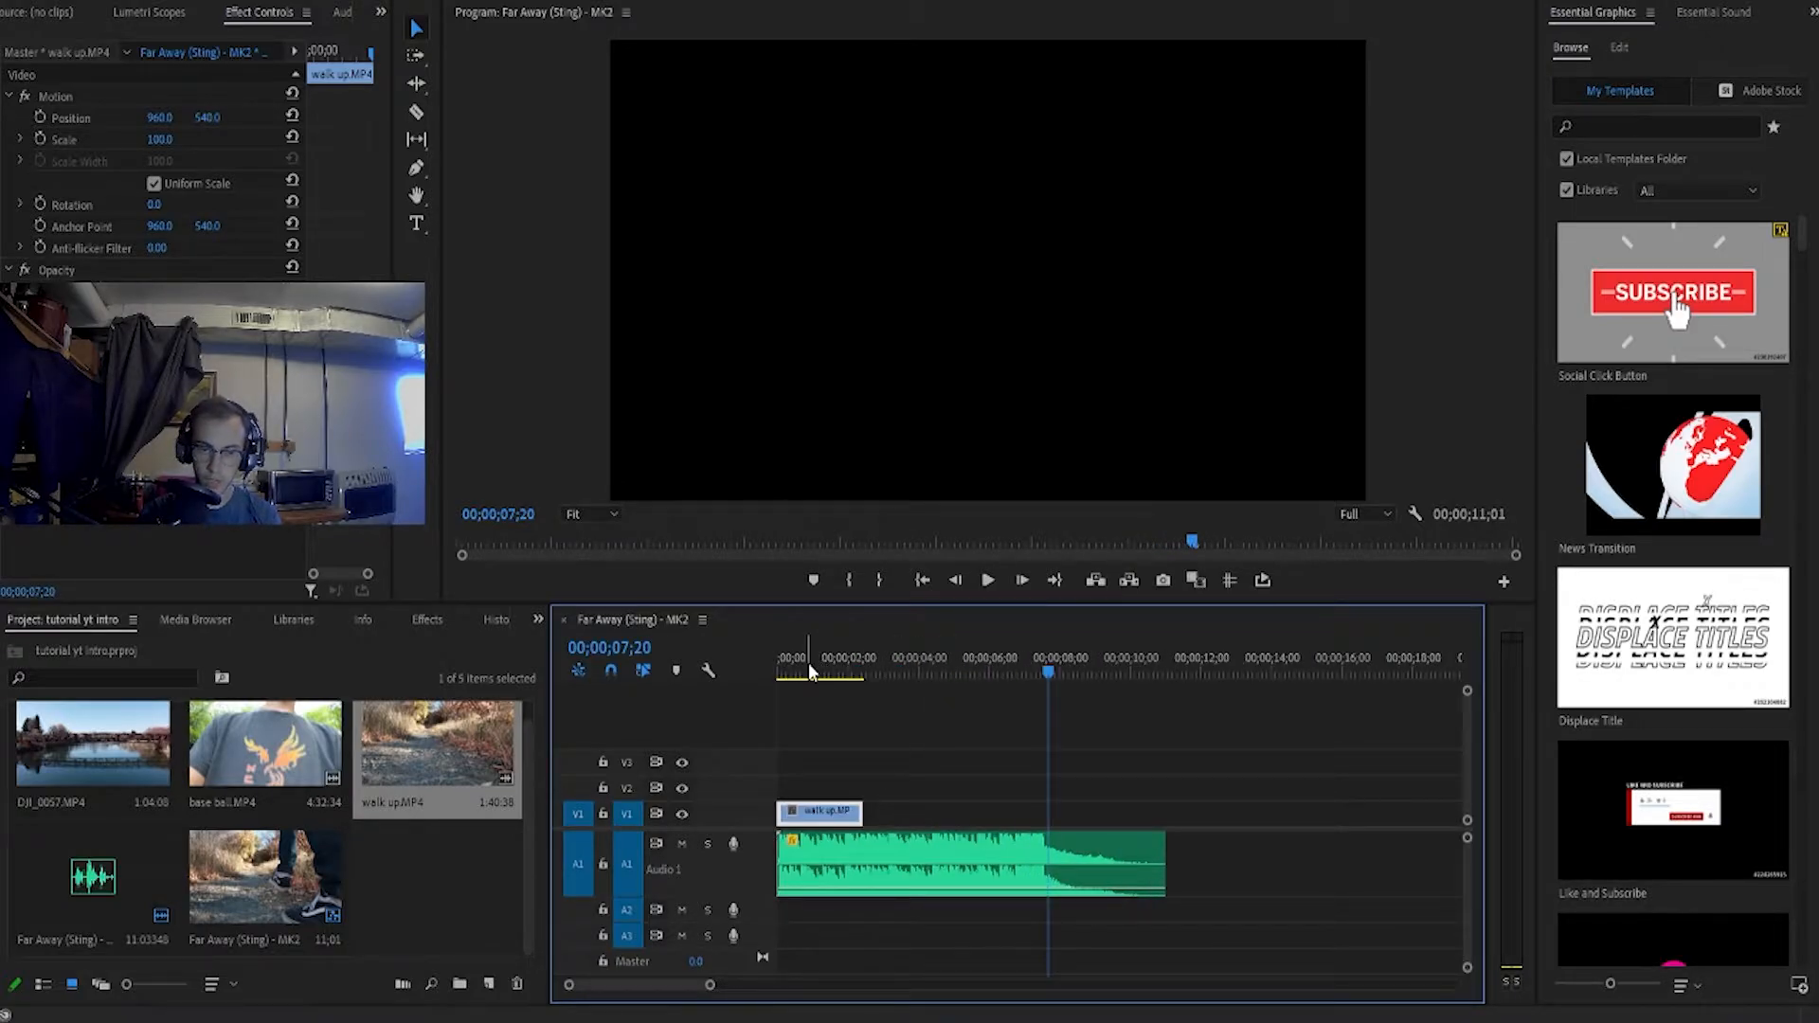
{"action": "left_click", "coordinate": [772, 669]}
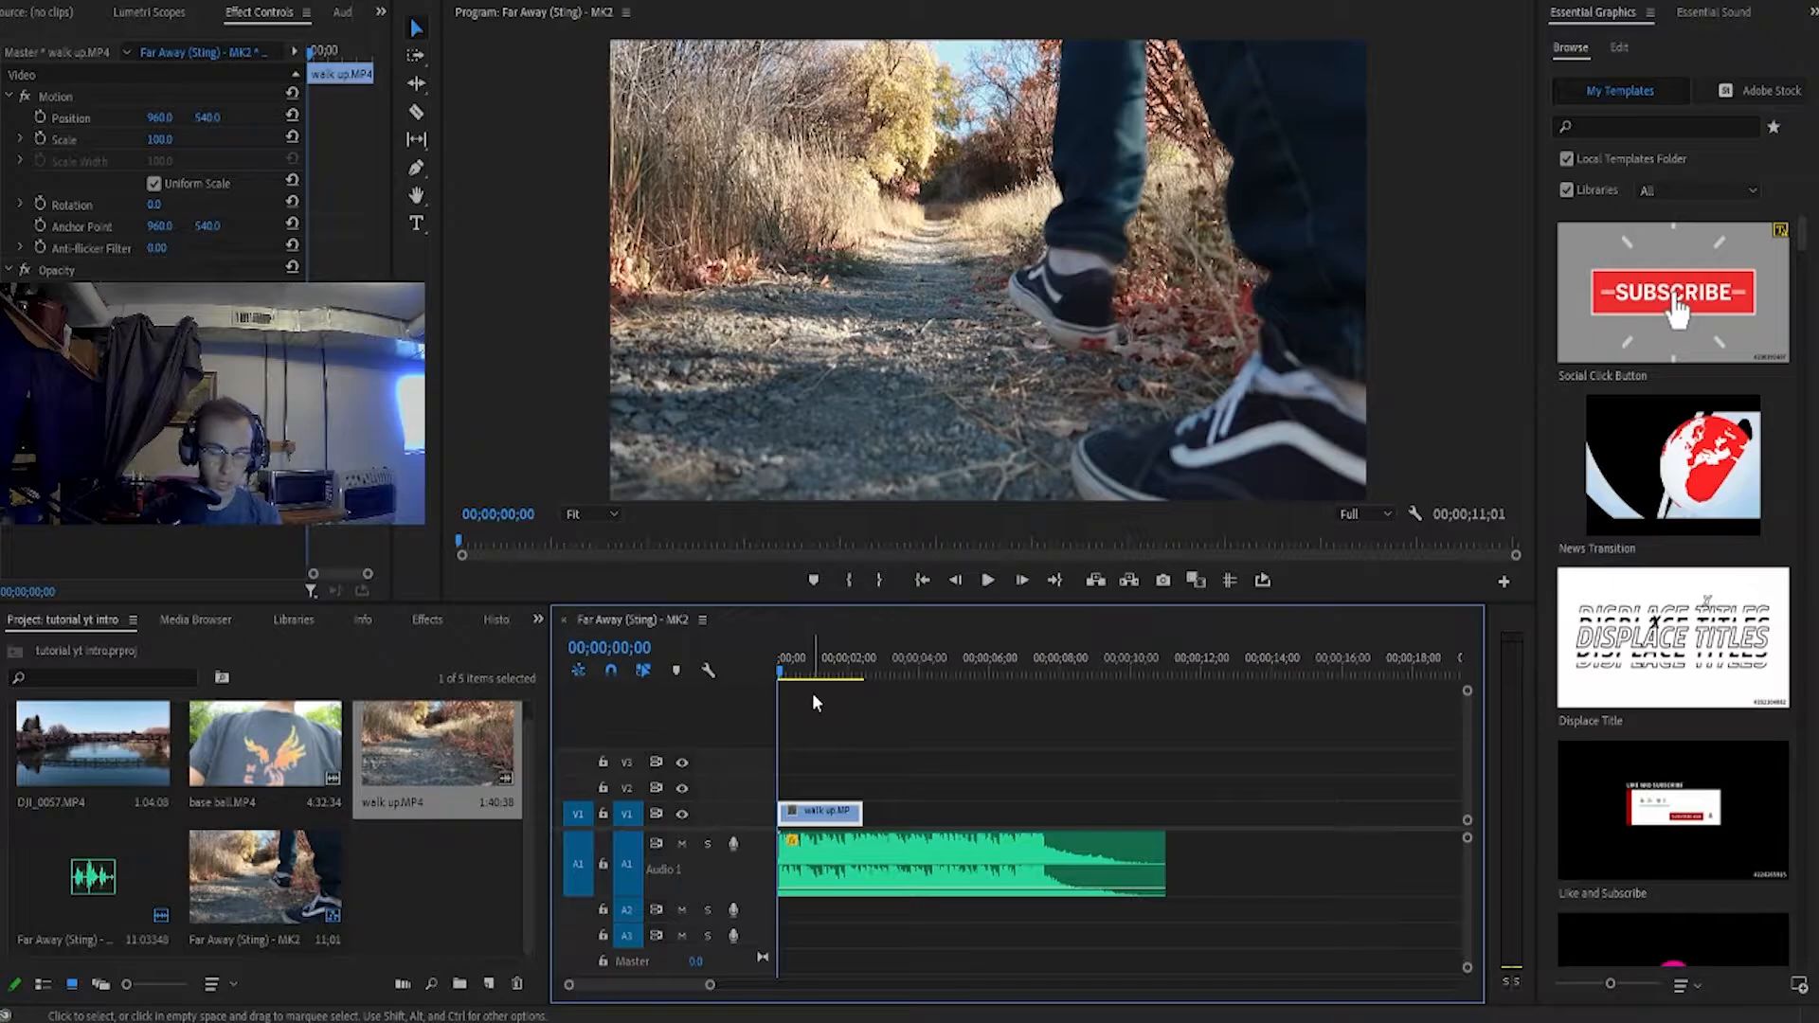
{"action": "scroll", "coordinate": [811, 691], "scroll_direction": "up", "scroll_amount": 3}
{"action": "key", "text": "space"}
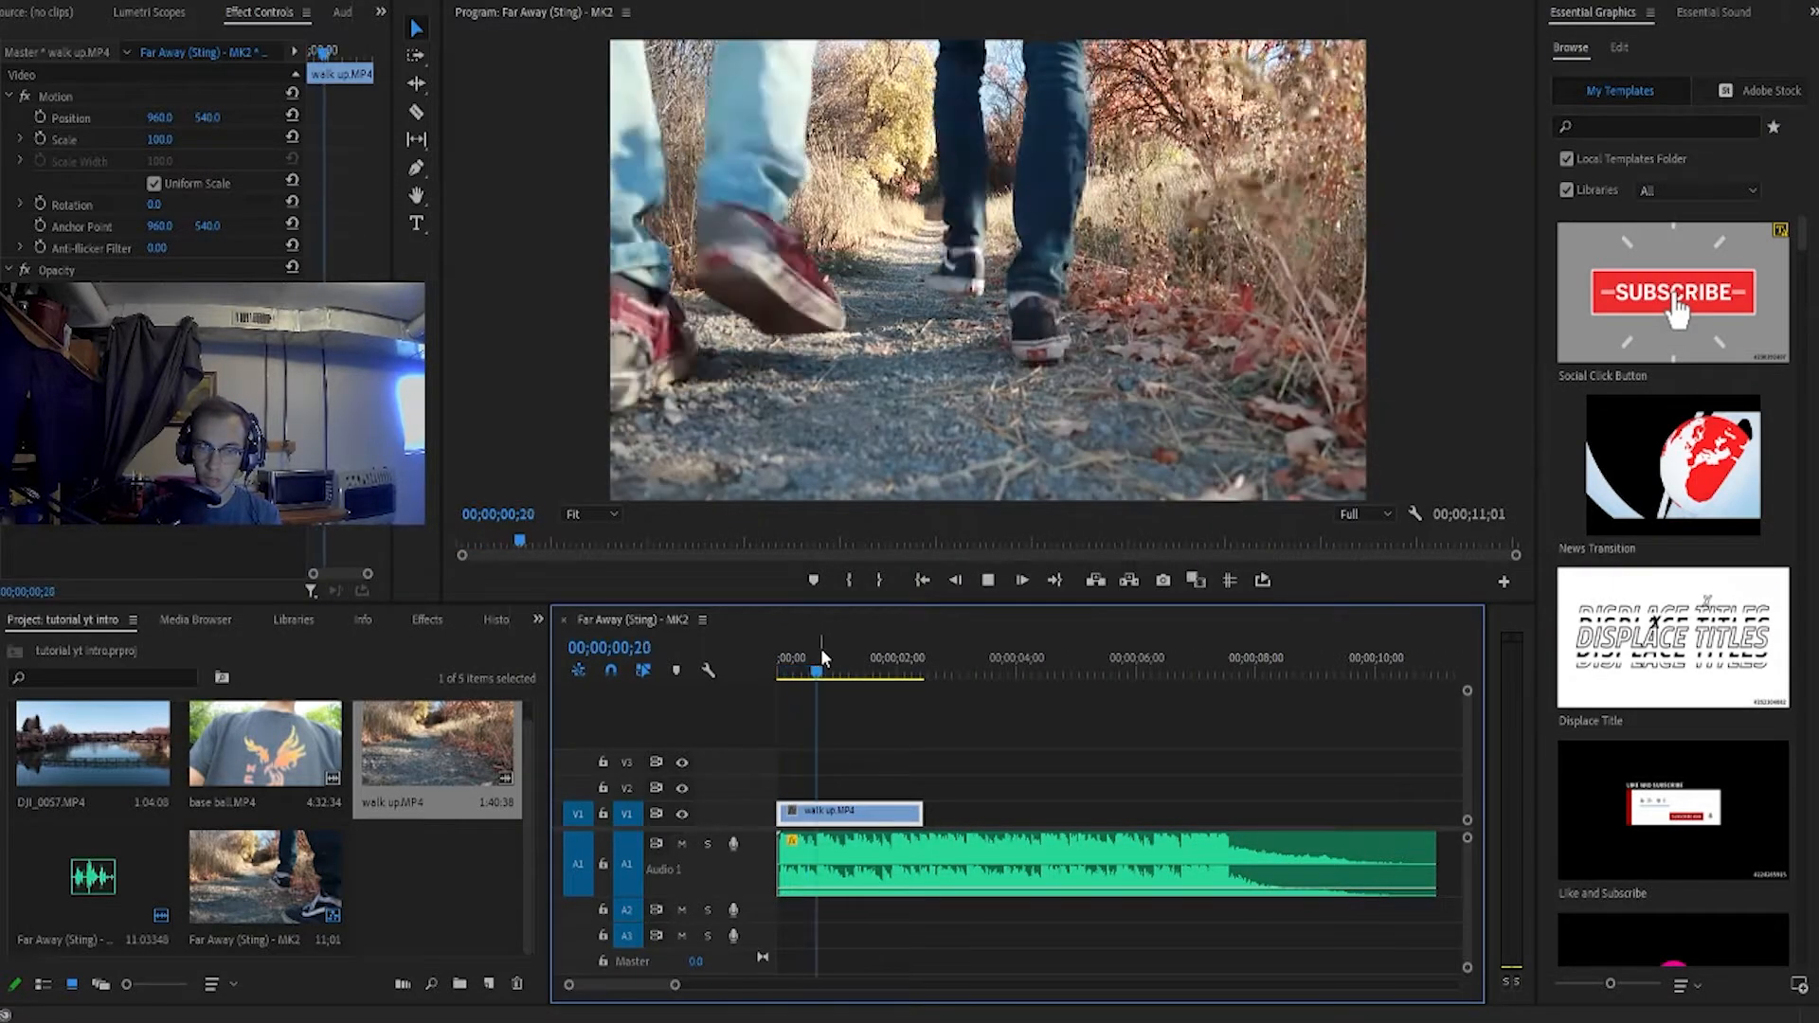
{"action": "key", "text": "space"}
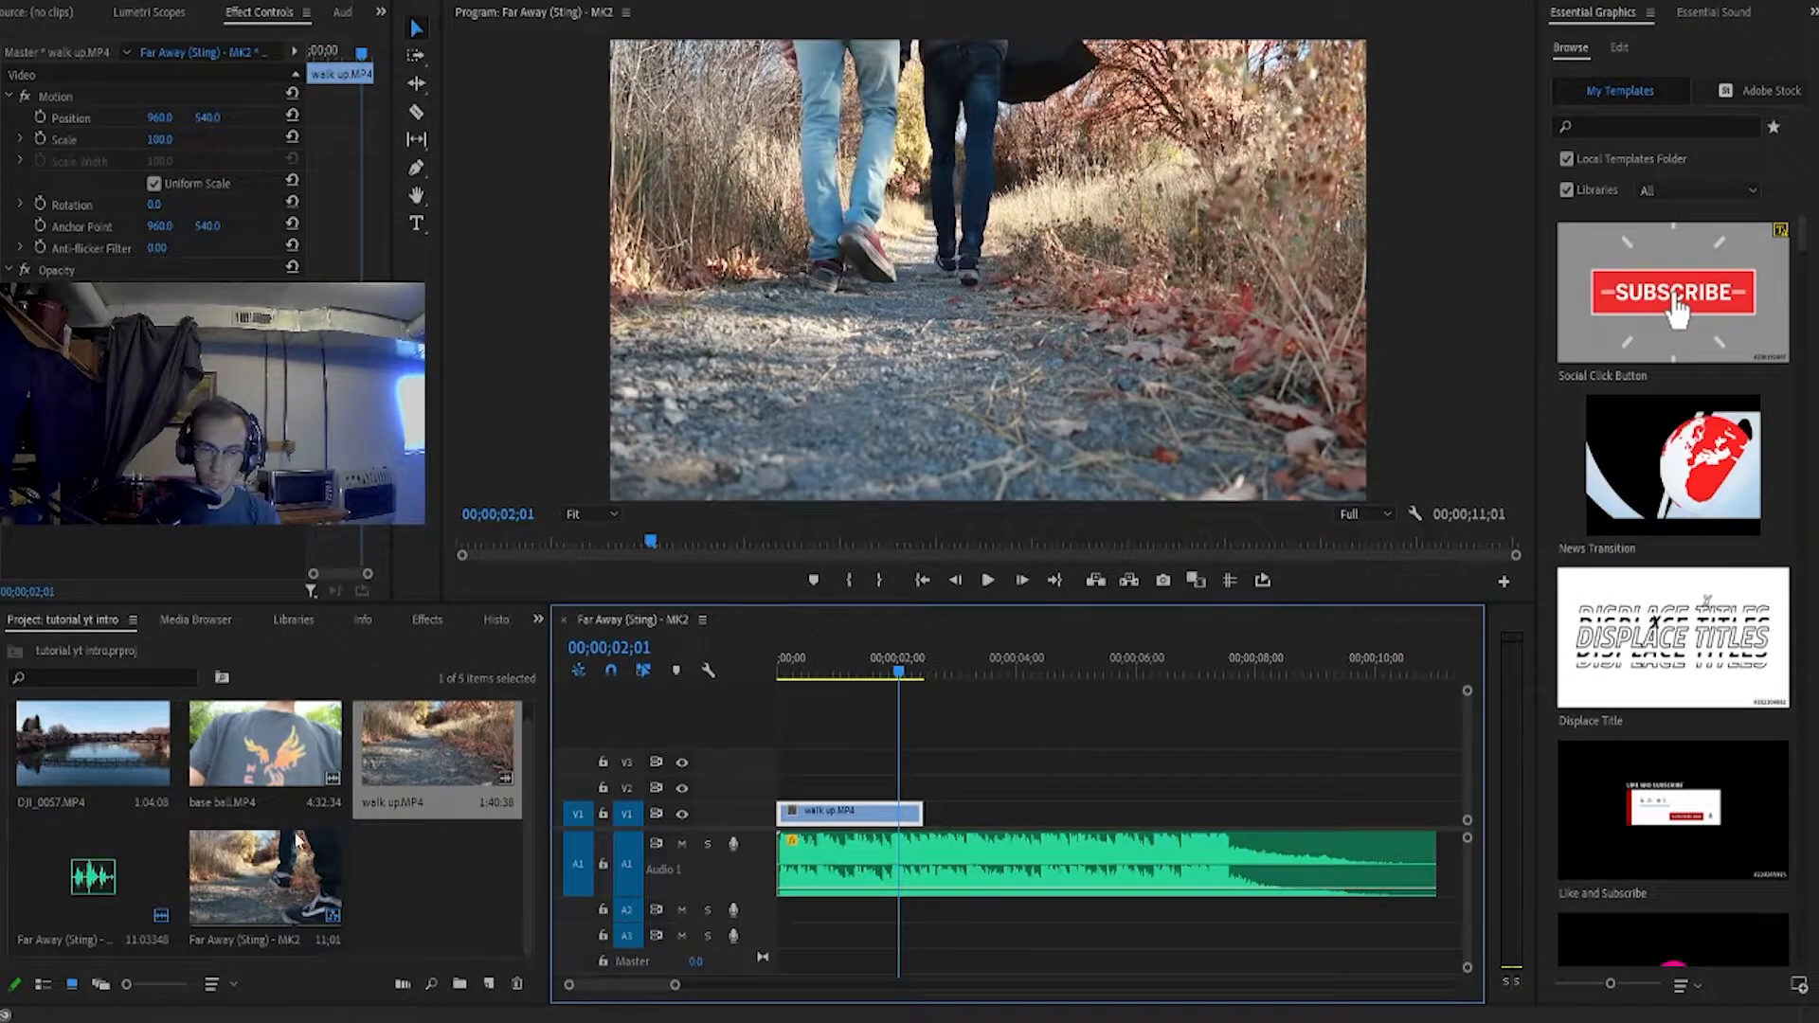
Add base ball.MP4 to track V2 after the walk up.MP4 clip and delete its audio
{"action": "scroll", "coordinate": [924, 773], "scroll_direction": "right", "scroll_amount": 1}
{"action": "left_click_drag", "start_coordinate": [231, 741], "coordinate": [965, 801]}
{"action": "key", "text": "minus"}
{"action": "key", "text": "minus"}
{"action": "key", "text": "minus"}
{"action": "key", "text": "minus"}
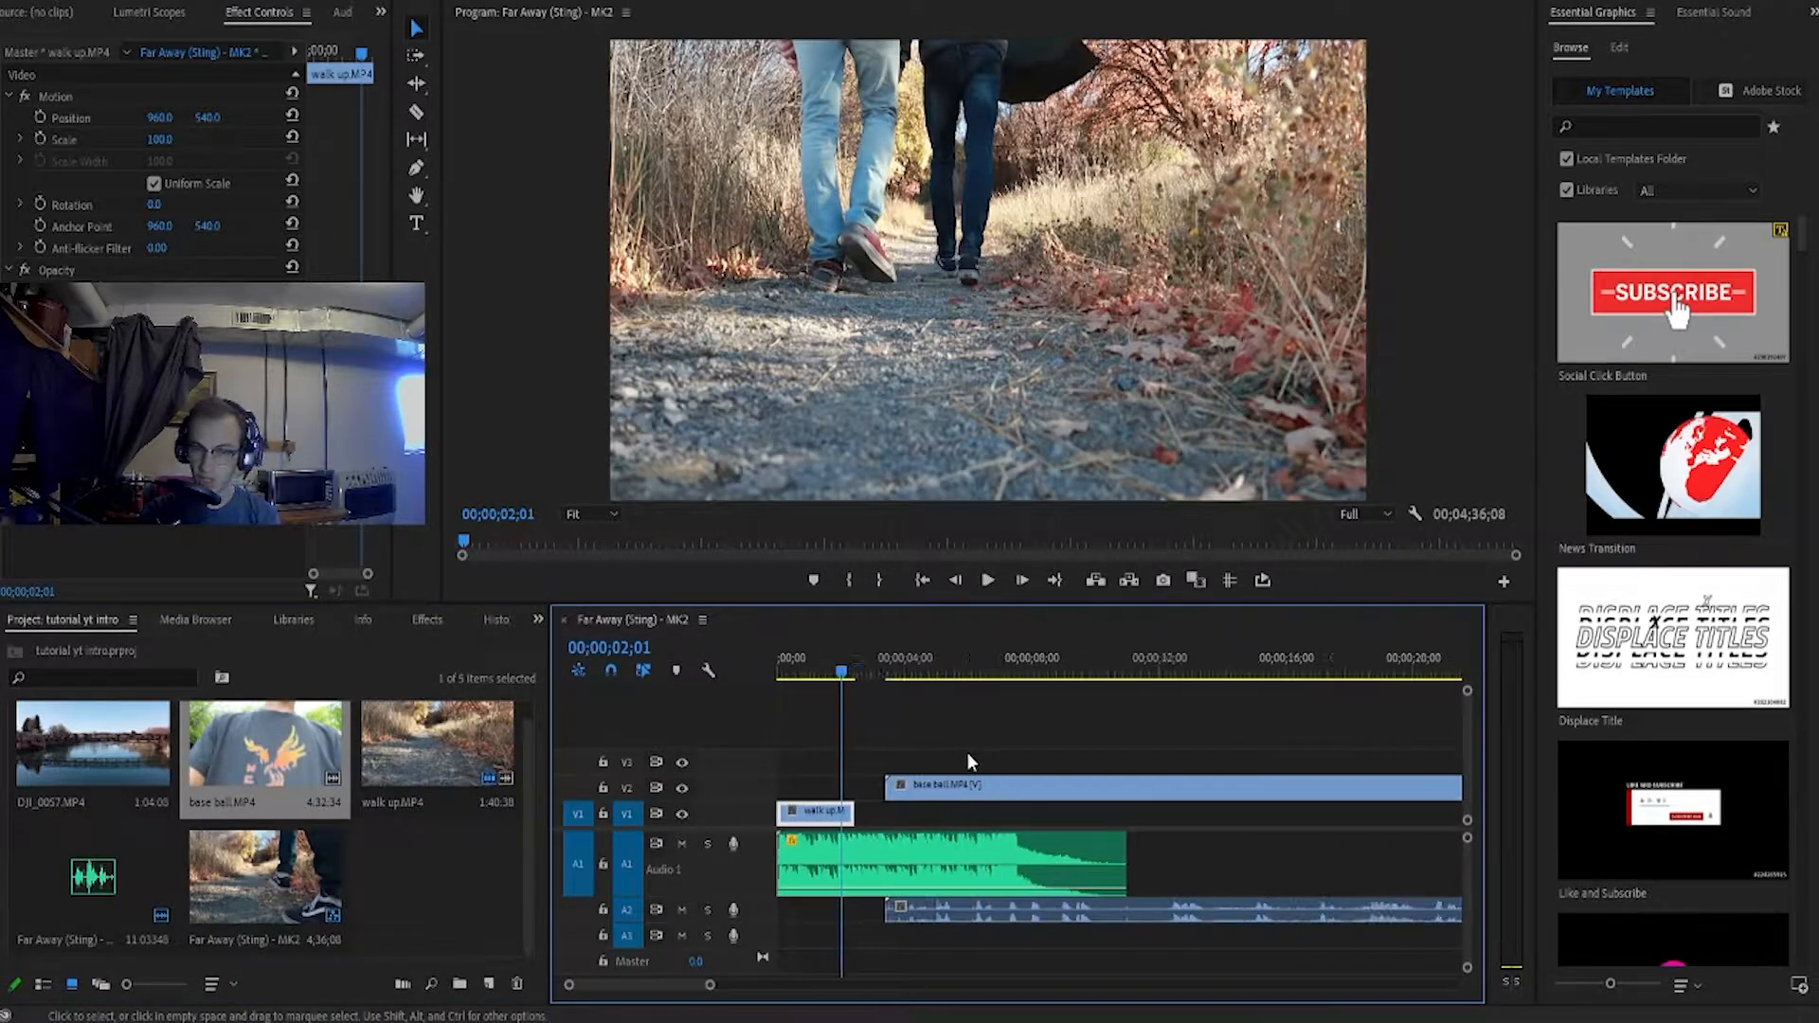
{"action": "left_click", "coordinate": [866, 671]}
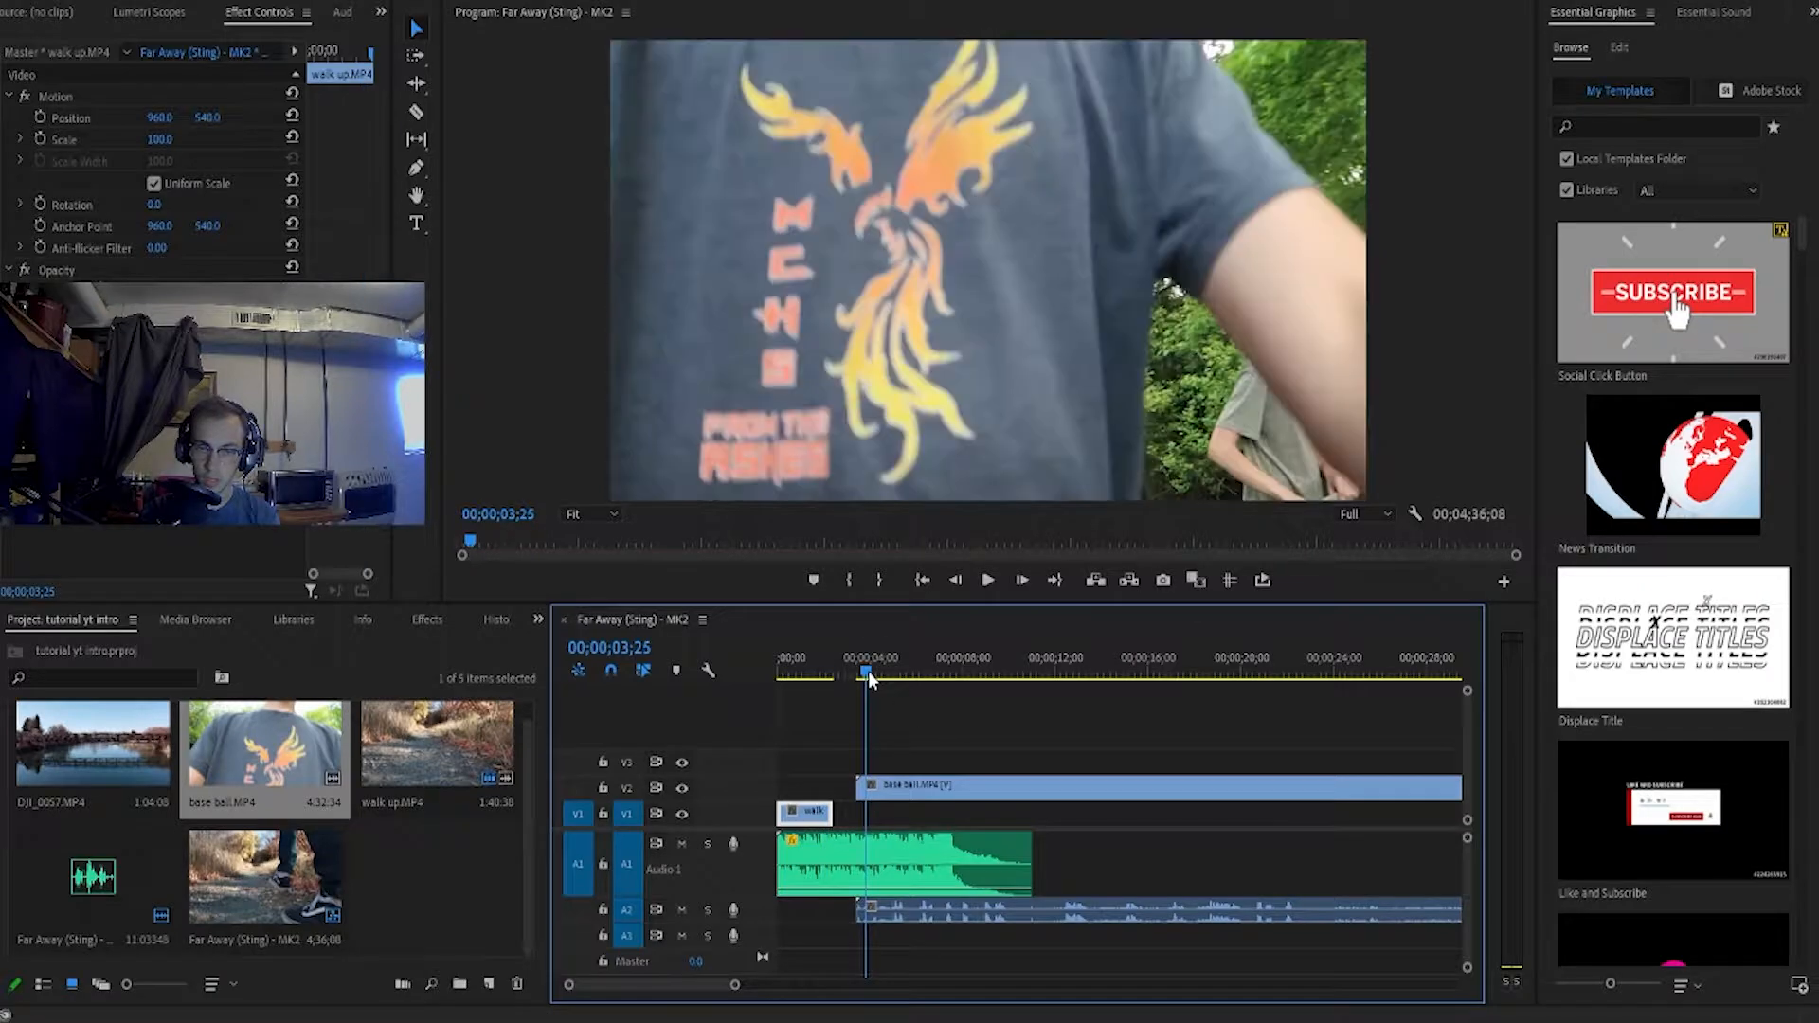
{"action": "left_click", "coordinate": [966, 784]}
{"action": "left_click", "coordinate": [1195, 903], "text": "alt"}
{"action": "key", "text": "Delete"}
Scrub and play through base ball.MP4 on the timeline to locate the stick-swinging action
{"action": "left_click_drag", "start_coordinate": [1038, 676], "coordinate": [1442, 669]}
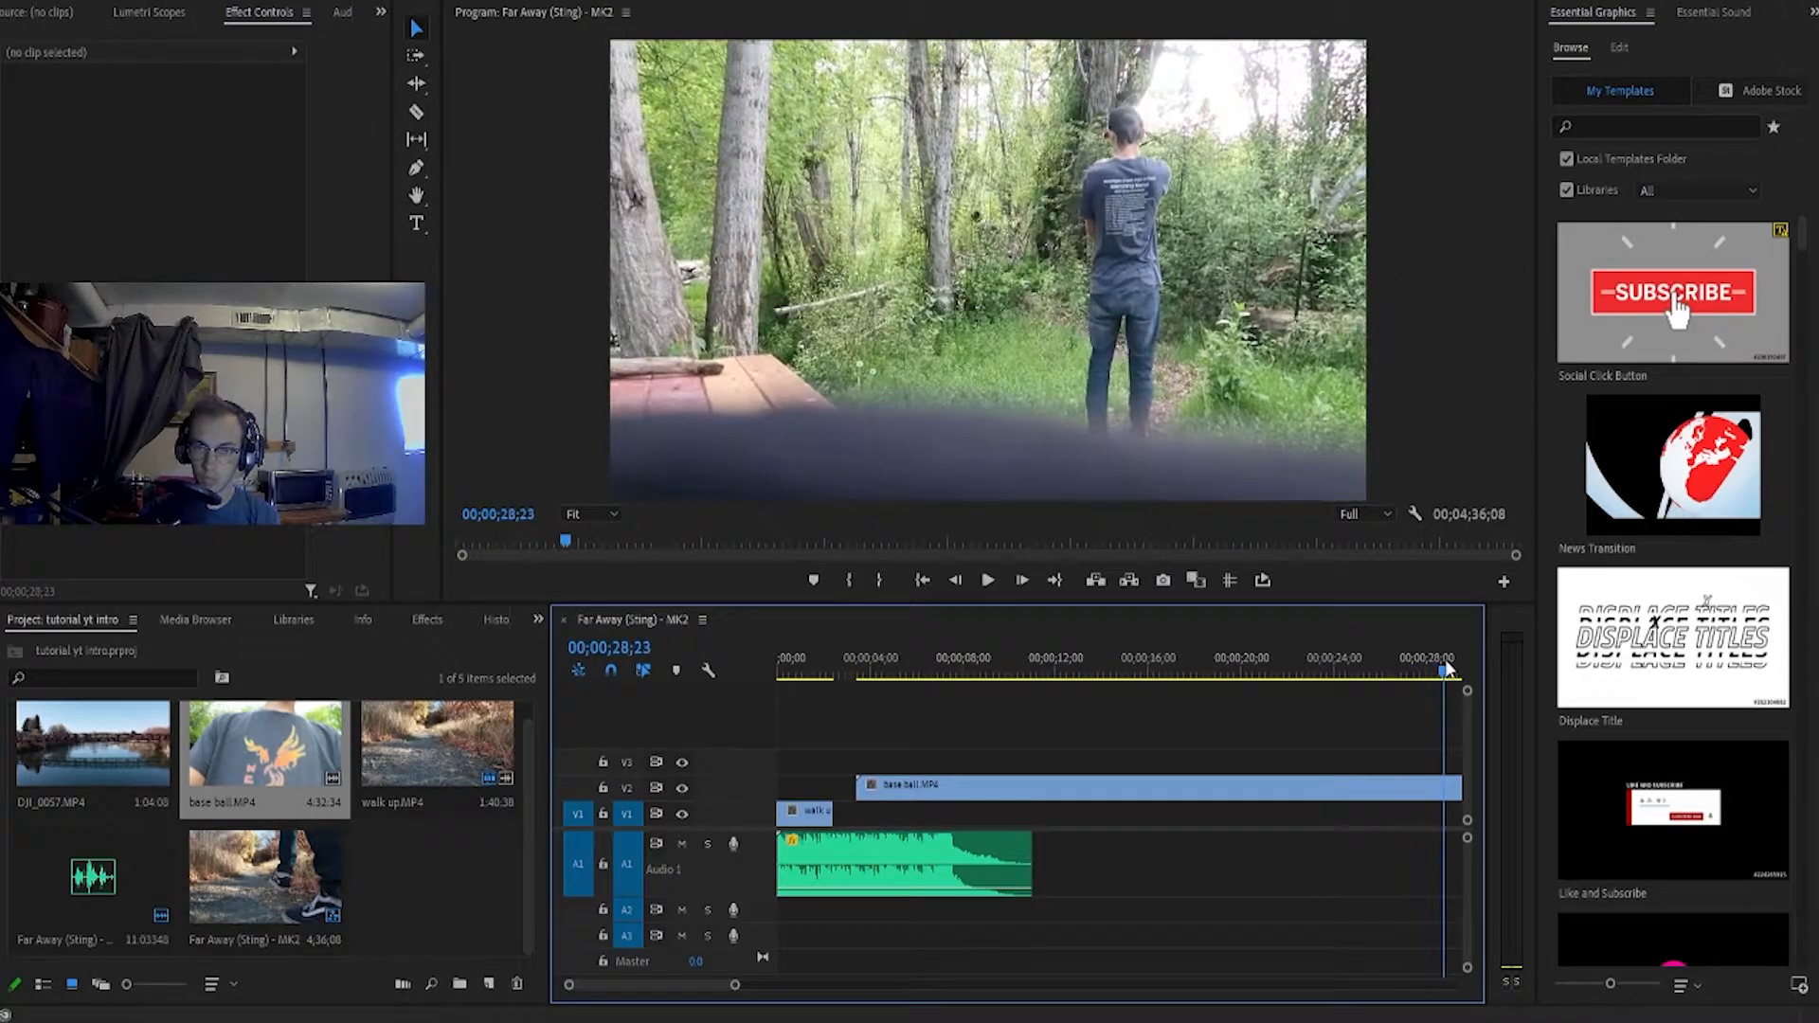
{"action": "scroll", "coordinate": [1126, 700], "scroll_direction": "down", "scroll_amount": 5}
{"action": "scroll", "coordinate": [1125, 700], "scroll_direction": "down", "scroll_amount": 2}
{"action": "left_click_drag", "start_coordinate": [1026, 671], "coordinate": [1367, 669]}
{"action": "scroll", "coordinate": [1275, 682], "scroll_direction": "down", "scroll_amount": 3}
{"action": "scroll", "coordinate": [1275, 684], "scroll_direction": "down", "scroll_amount": 2}
{"action": "left_click_drag", "start_coordinate": [1101, 675], "coordinate": [1150, 639]}
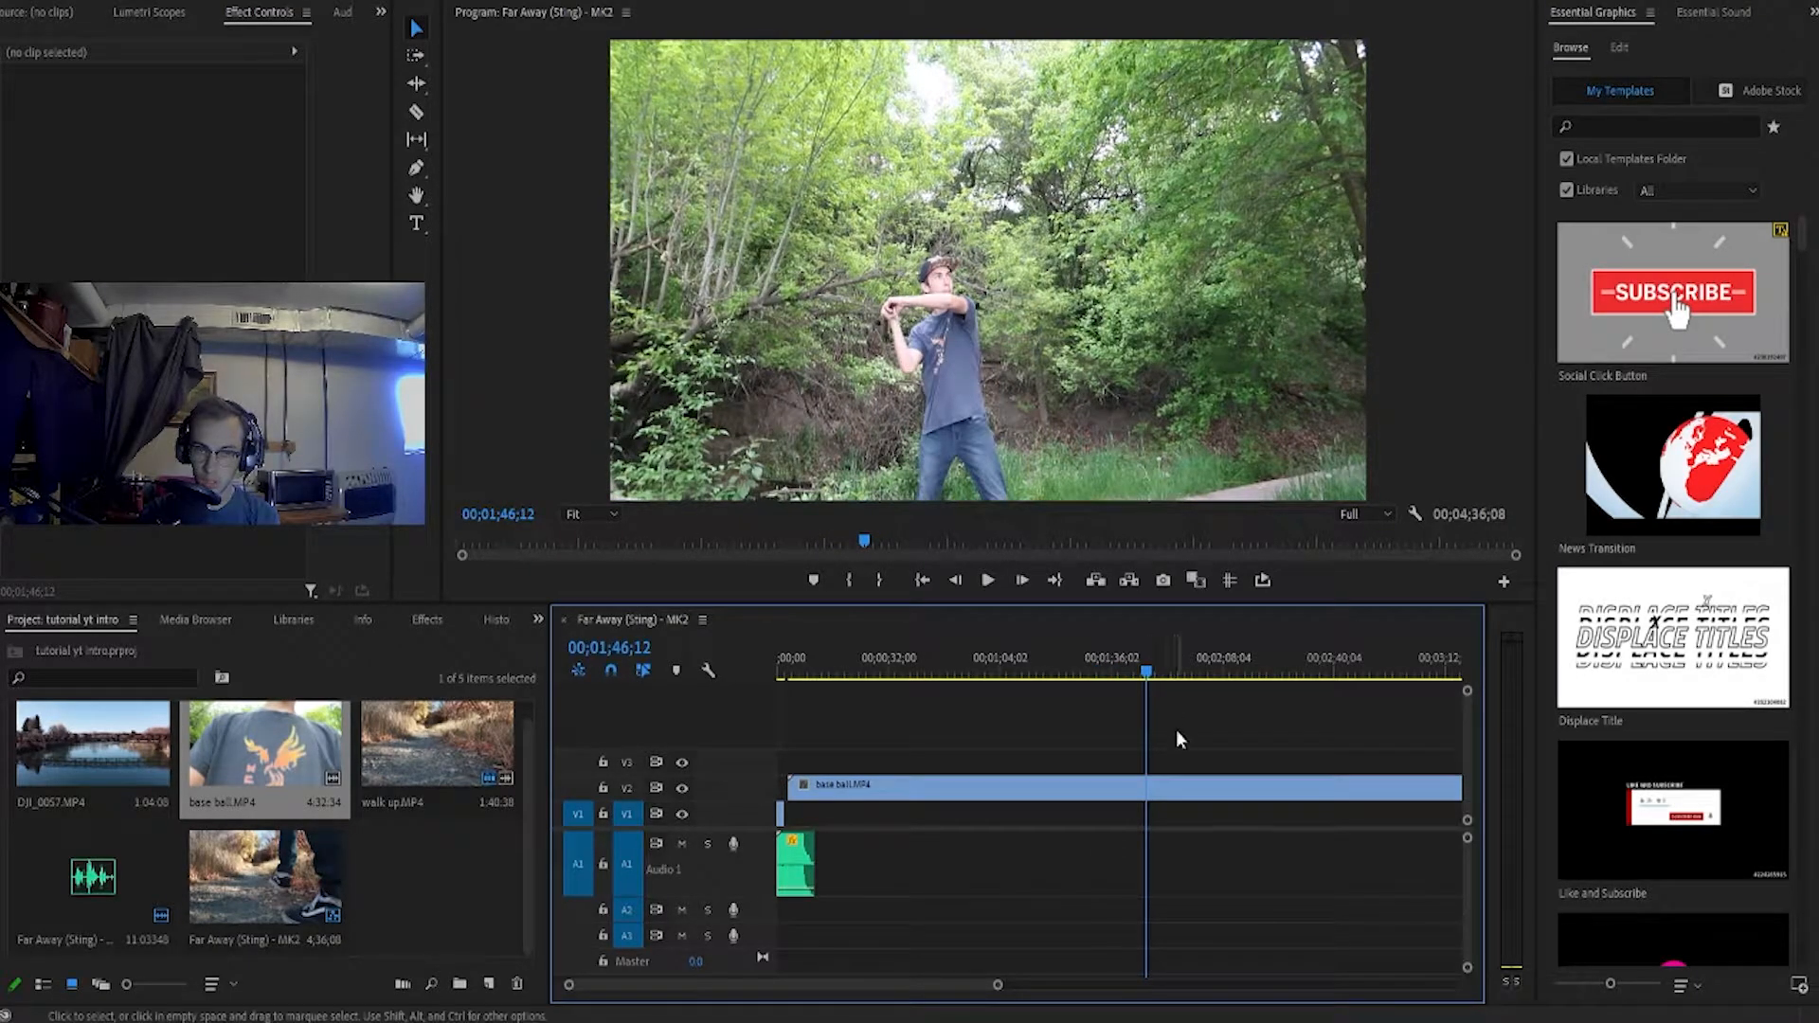
{"action": "key", "text": "space"}
{"action": "key", "text": "equal"}
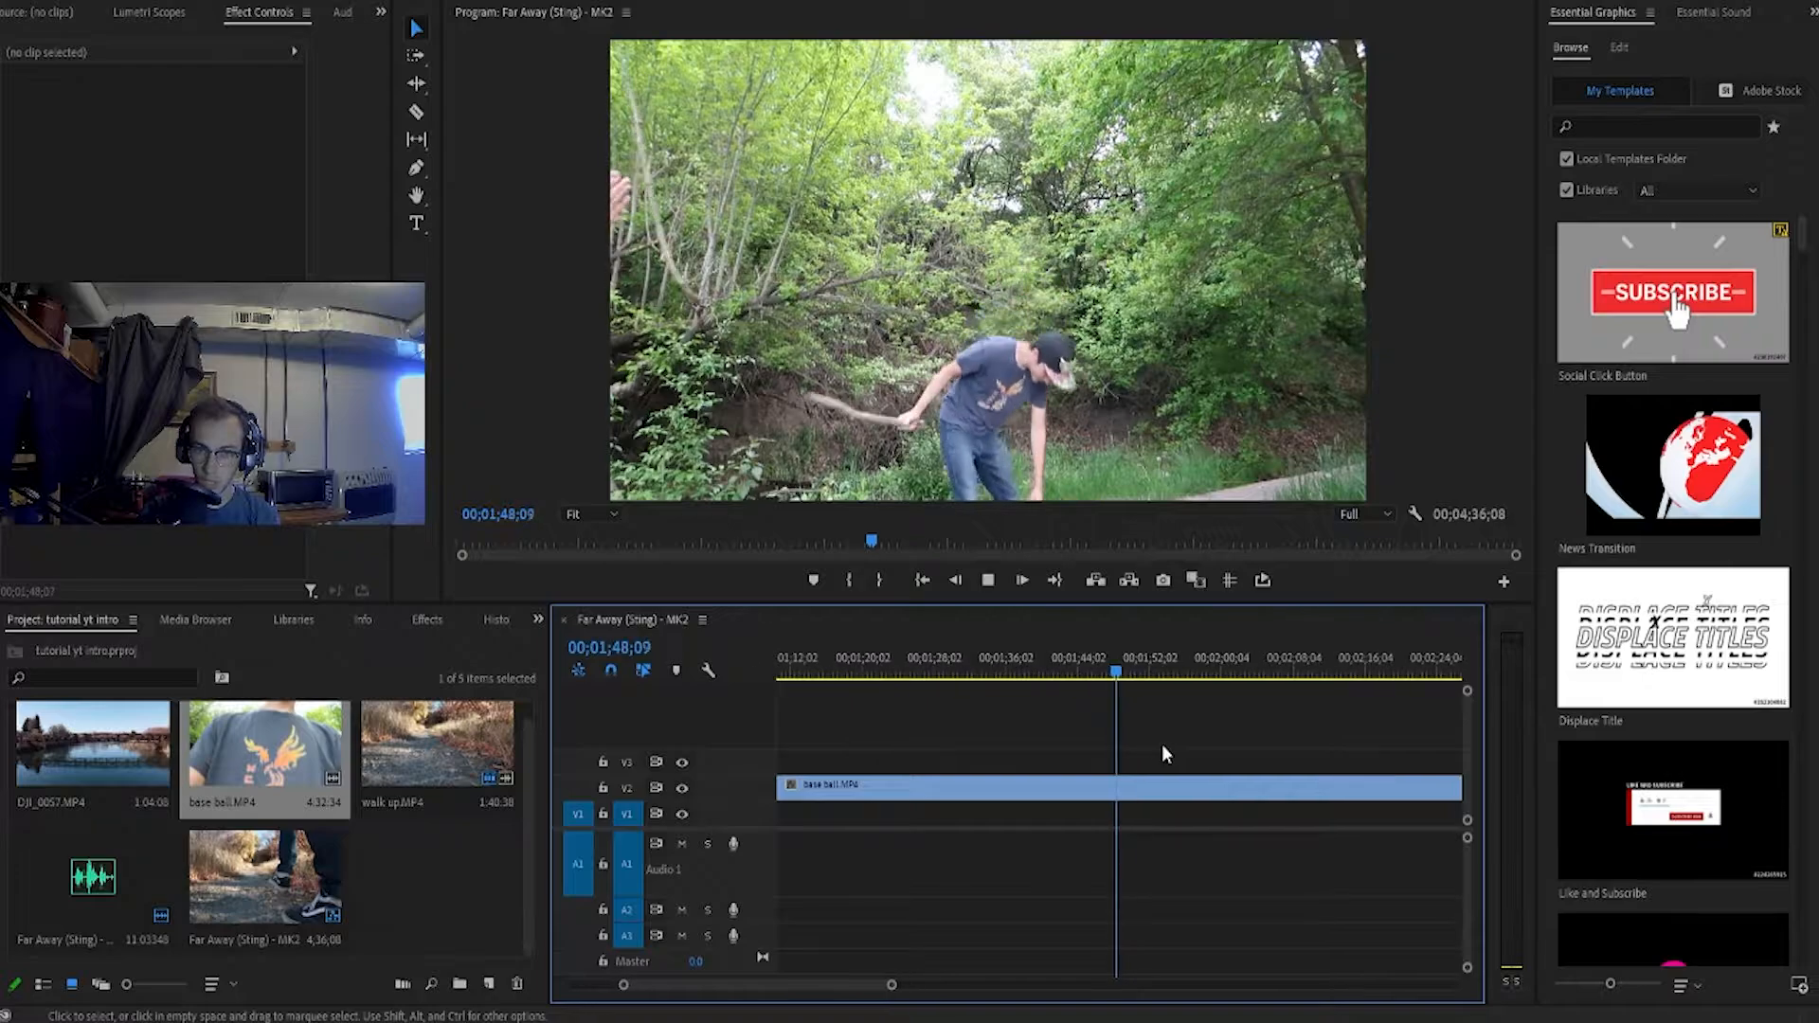
{"action": "key", "text": "equal"}
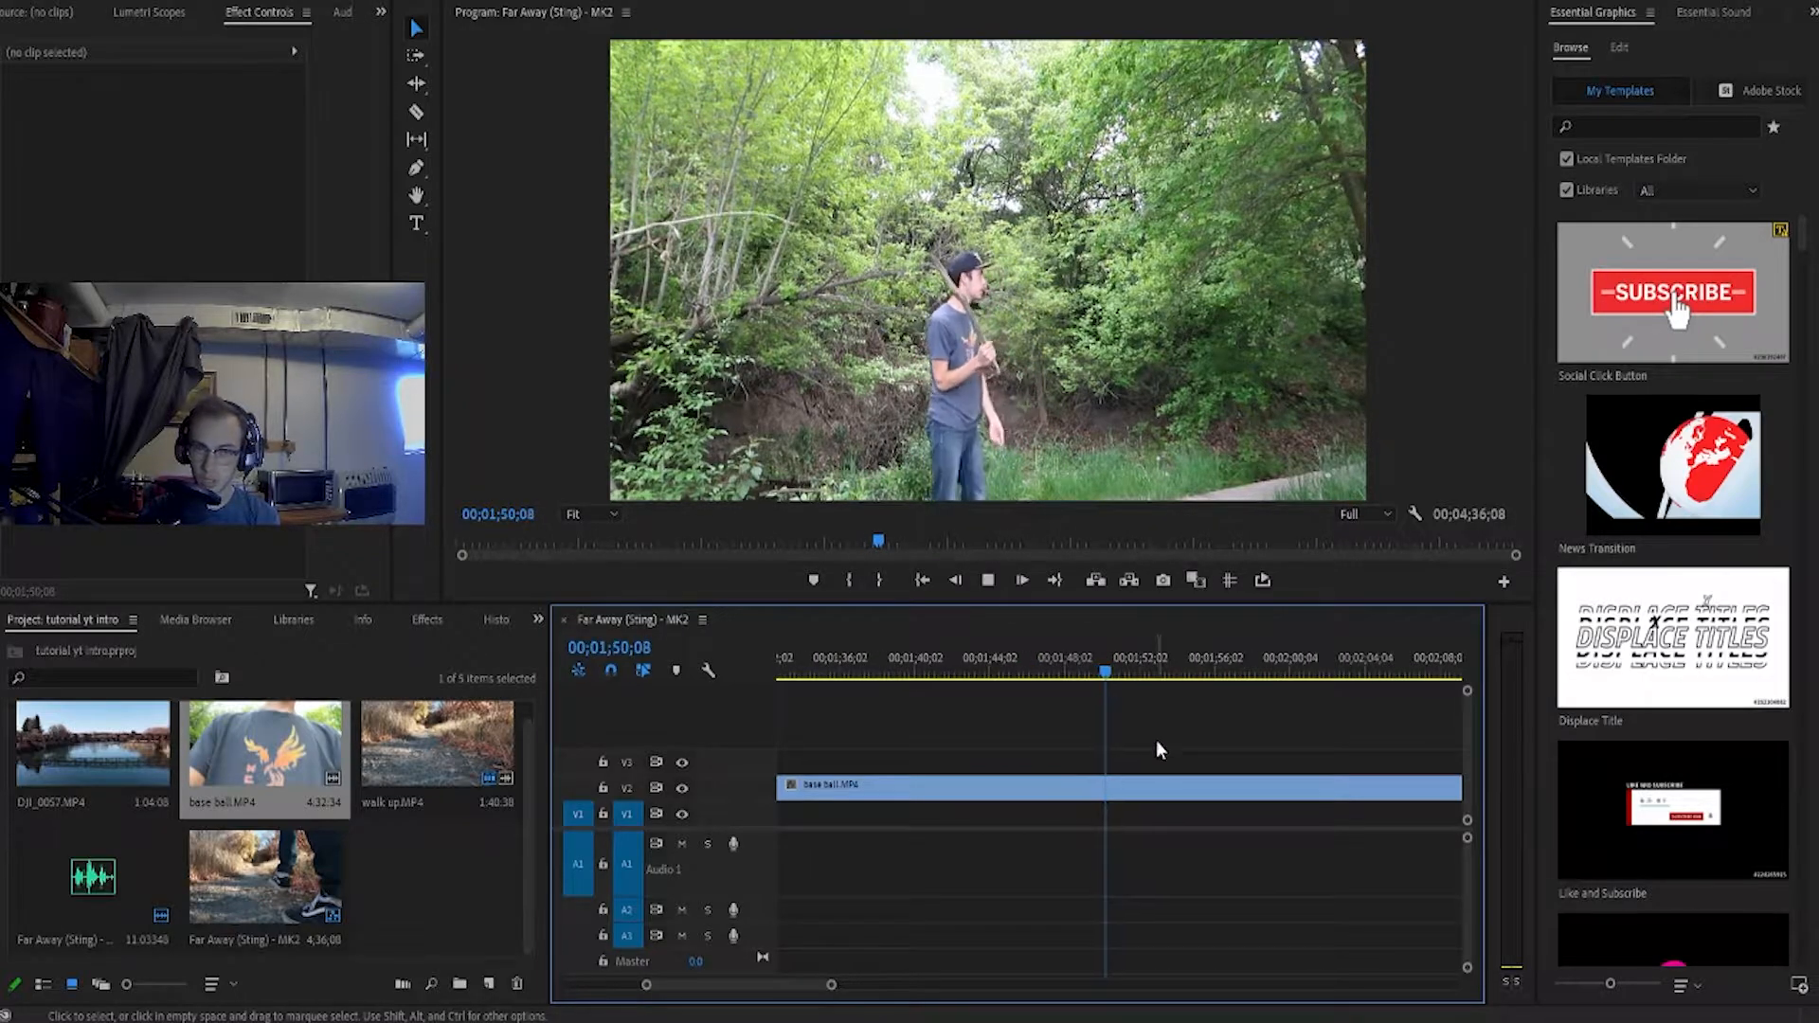
{"action": "key", "text": "space"}
{"action": "key", "text": "space"}
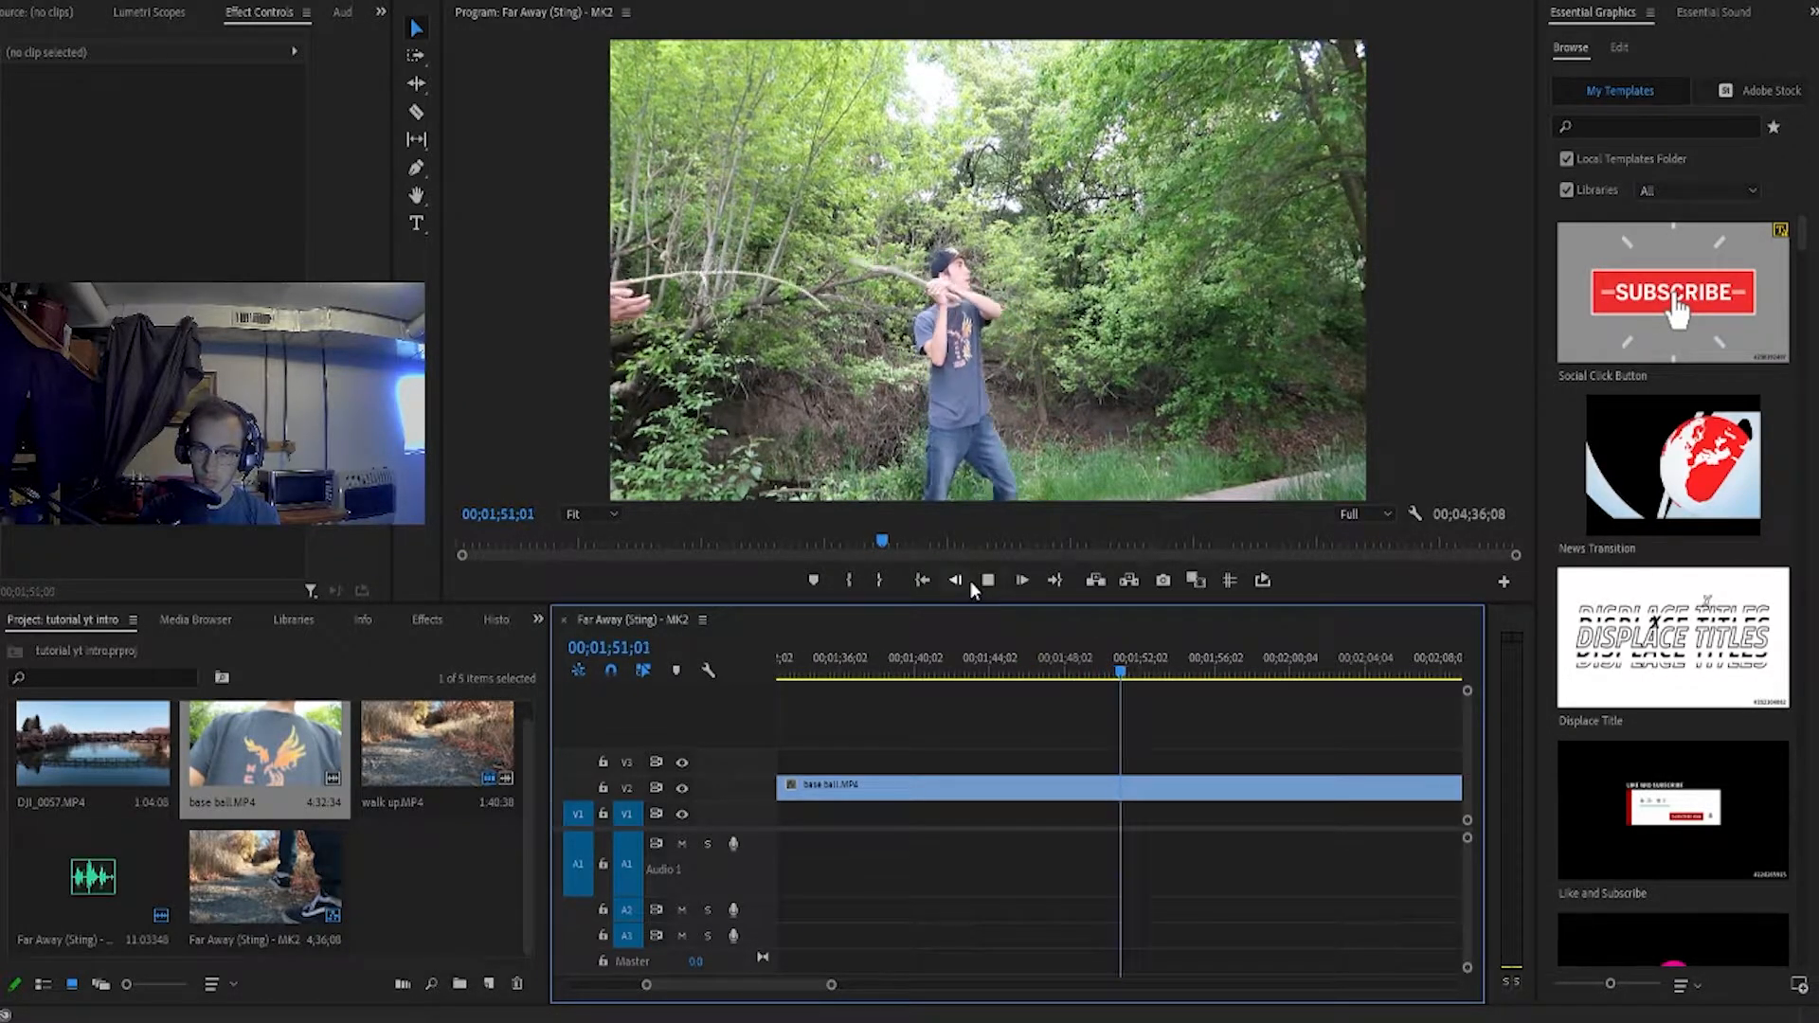
Split the base ball.MP4 clip at 00;01;50;08 and delete the part before the cut
{"action": "key", "text": "space"}
{"action": "key", "text": "Left"}
{"action": "key", "text": "Left"}
{"action": "key", "text": "Left"}
{"action": "key", "text": "Left"}
{"action": "key", "text": "Left"}
{"action": "key", "text": "Left"}
{"action": "key", "text": "Left"}
{"action": "key", "text": "Left"}
{"action": "key", "text": "Left"}
{"action": "key", "text": "Left"}
{"action": "key", "text": "Left"}
{"action": "key", "text": "Left"}
{"action": "key", "text": "Left"}
{"action": "key", "text": "Left"}
{"action": "key", "text": "Left"}
{"action": "key", "text": "Left"}
{"action": "key", "text": "Left"}
{"action": "key", "text": "Left"}
{"action": "key", "text": "Left"}
{"action": "key", "text": "Left"}
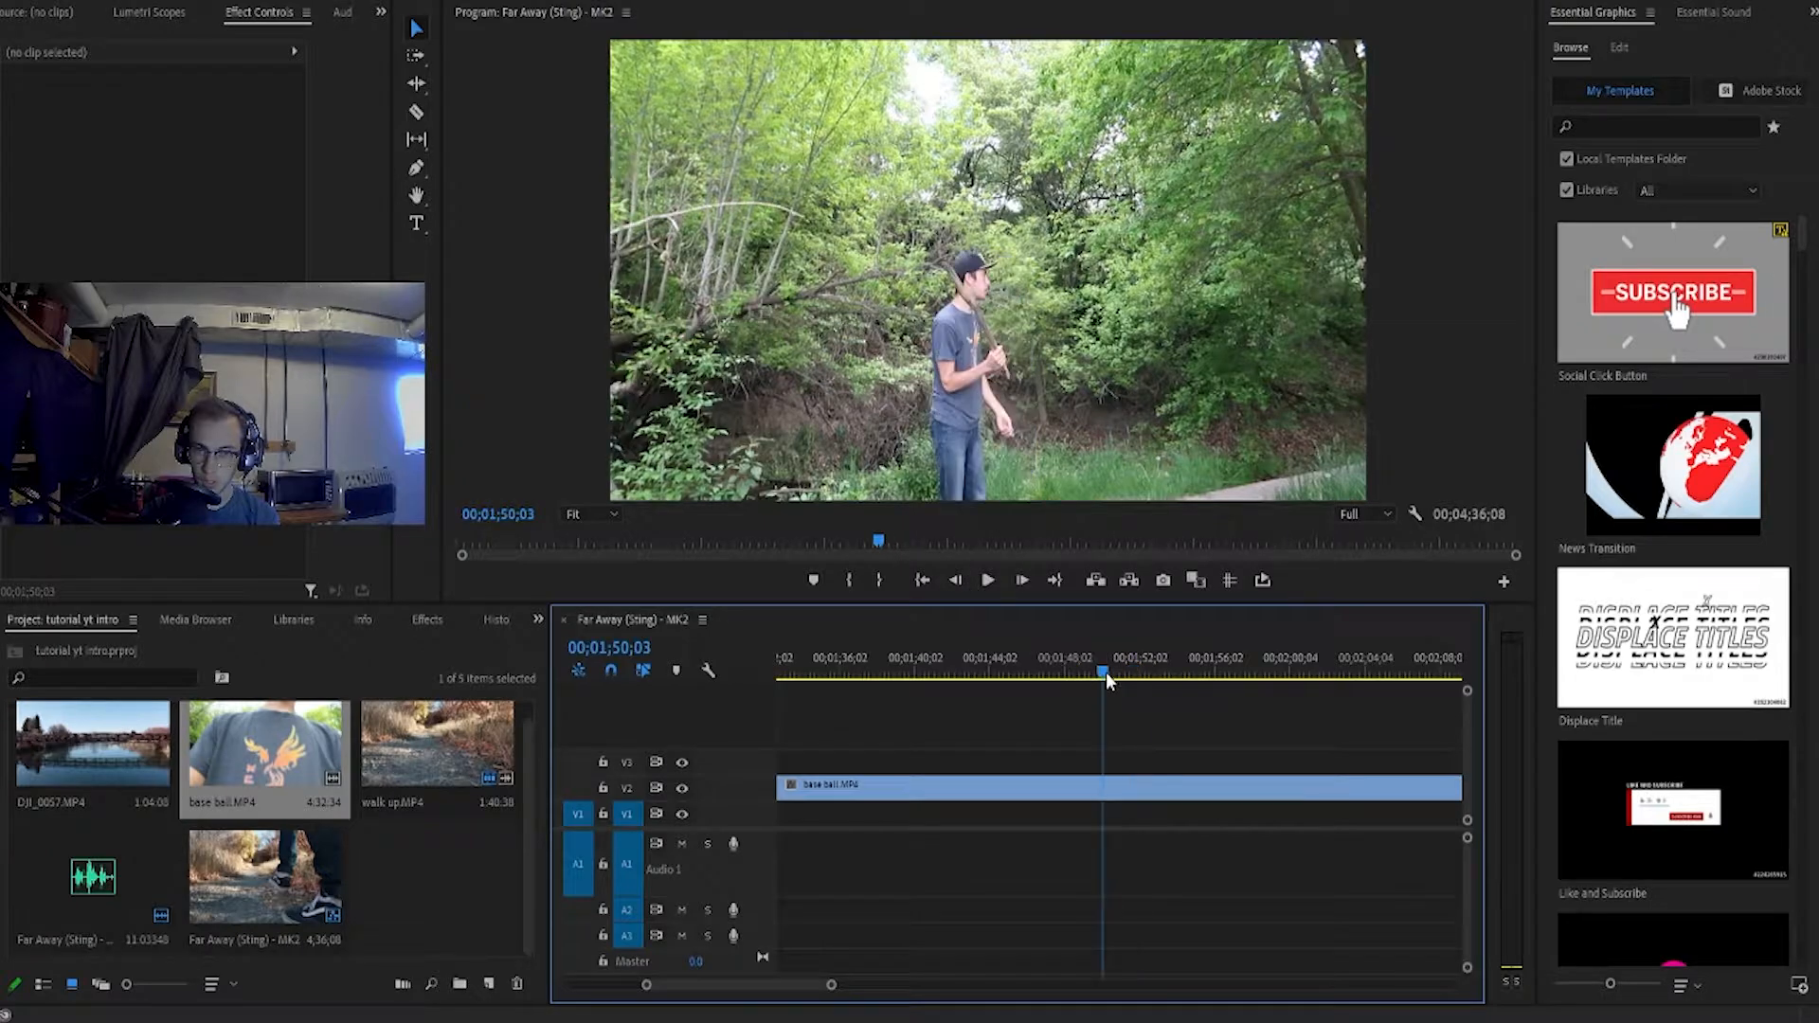
{"action": "left_click", "coordinate": [955, 581]}
{"action": "left_click", "coordinate": [956, 581]}
{"action": "left_click", "coordinate": [956, 581]}
{"action": "left_click", "coordinate": [956, 581]}
{"action": "left_click", "coordinate": [956, 582]}
{"action": "left_click", "coordinate": [956, 582]}
{"action": "left_click", "coordinate": [956, 582]}
{"action": "left_click", "coordinate": [956, 582]}
{"action": "left_click", "coordinate": [955, 582]}
{"action": "left_click", "coordinate": [956, 582]}
{"action": "left_click", "coordinate": [956, 581]}
{"action": "left_click", "coordinate": [956, 582]}
{"action": "key", "text": "c"}
{"action": "left_click", "coordinate": [1091, 789]}
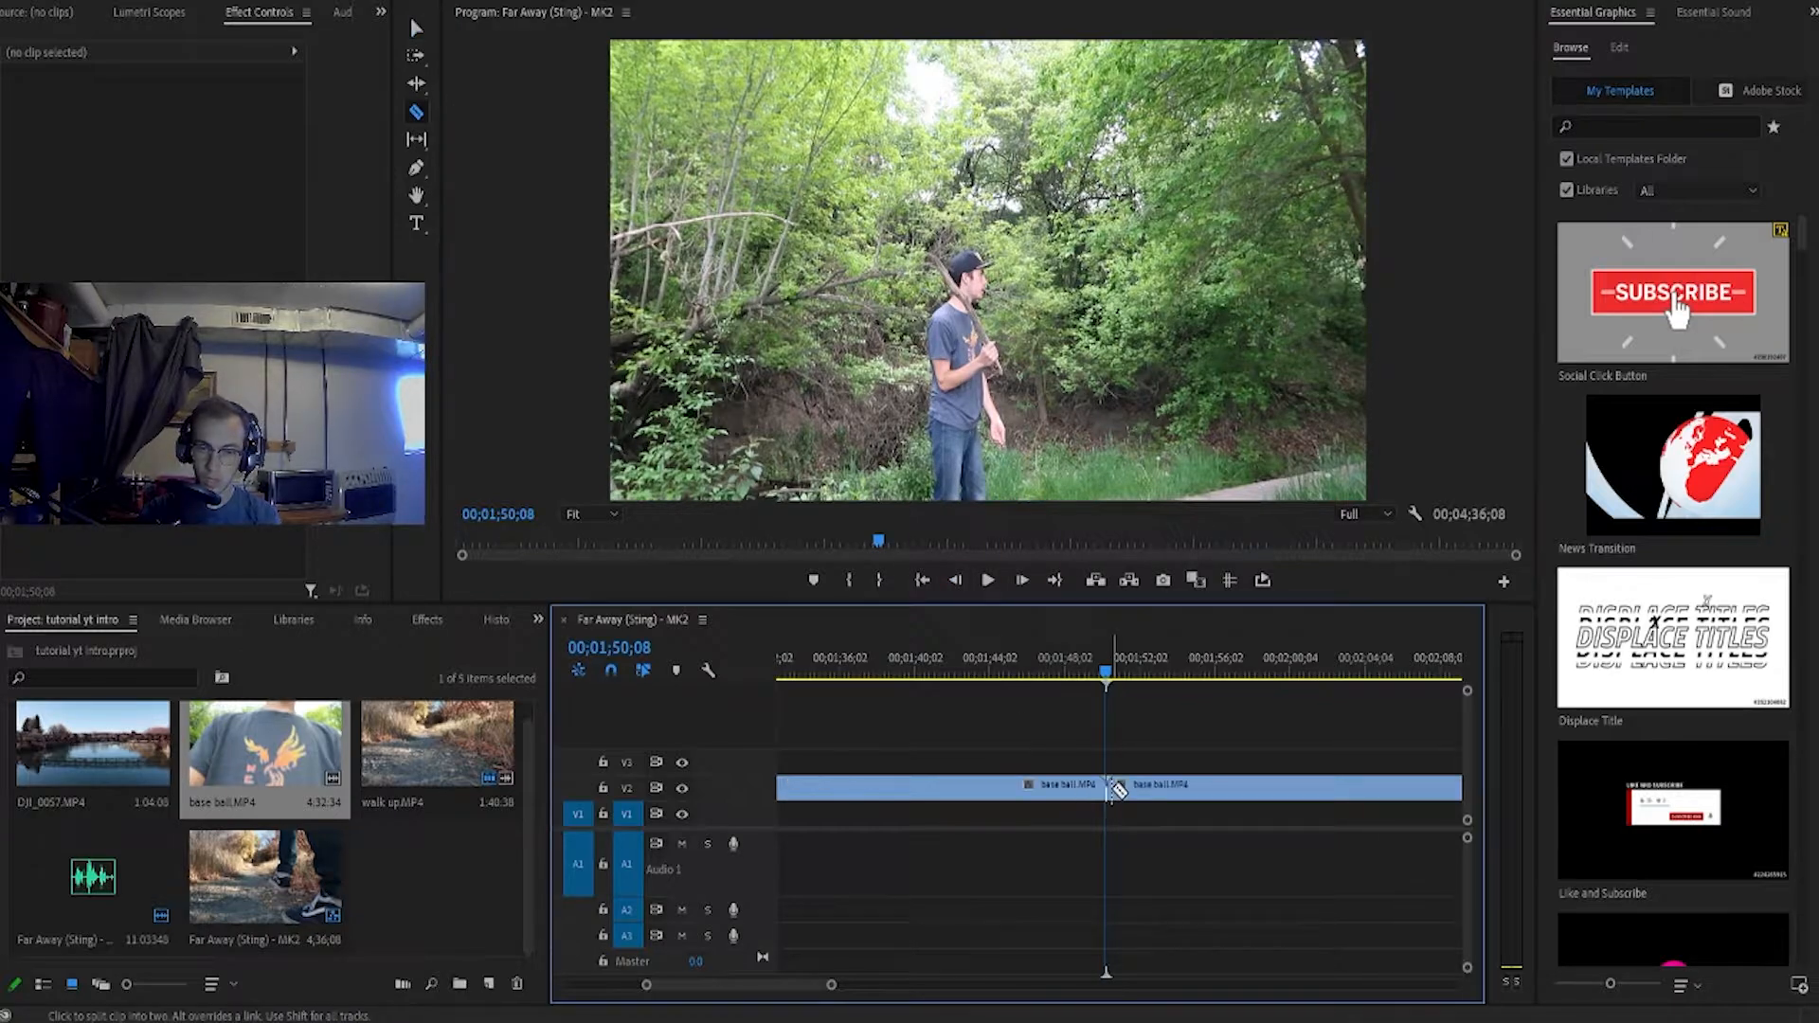
{"action": "key", "text": "v"}
{"action": "left_click", "coordinate": [1092, 791]}
{"action": "key", "text": "Delete"}
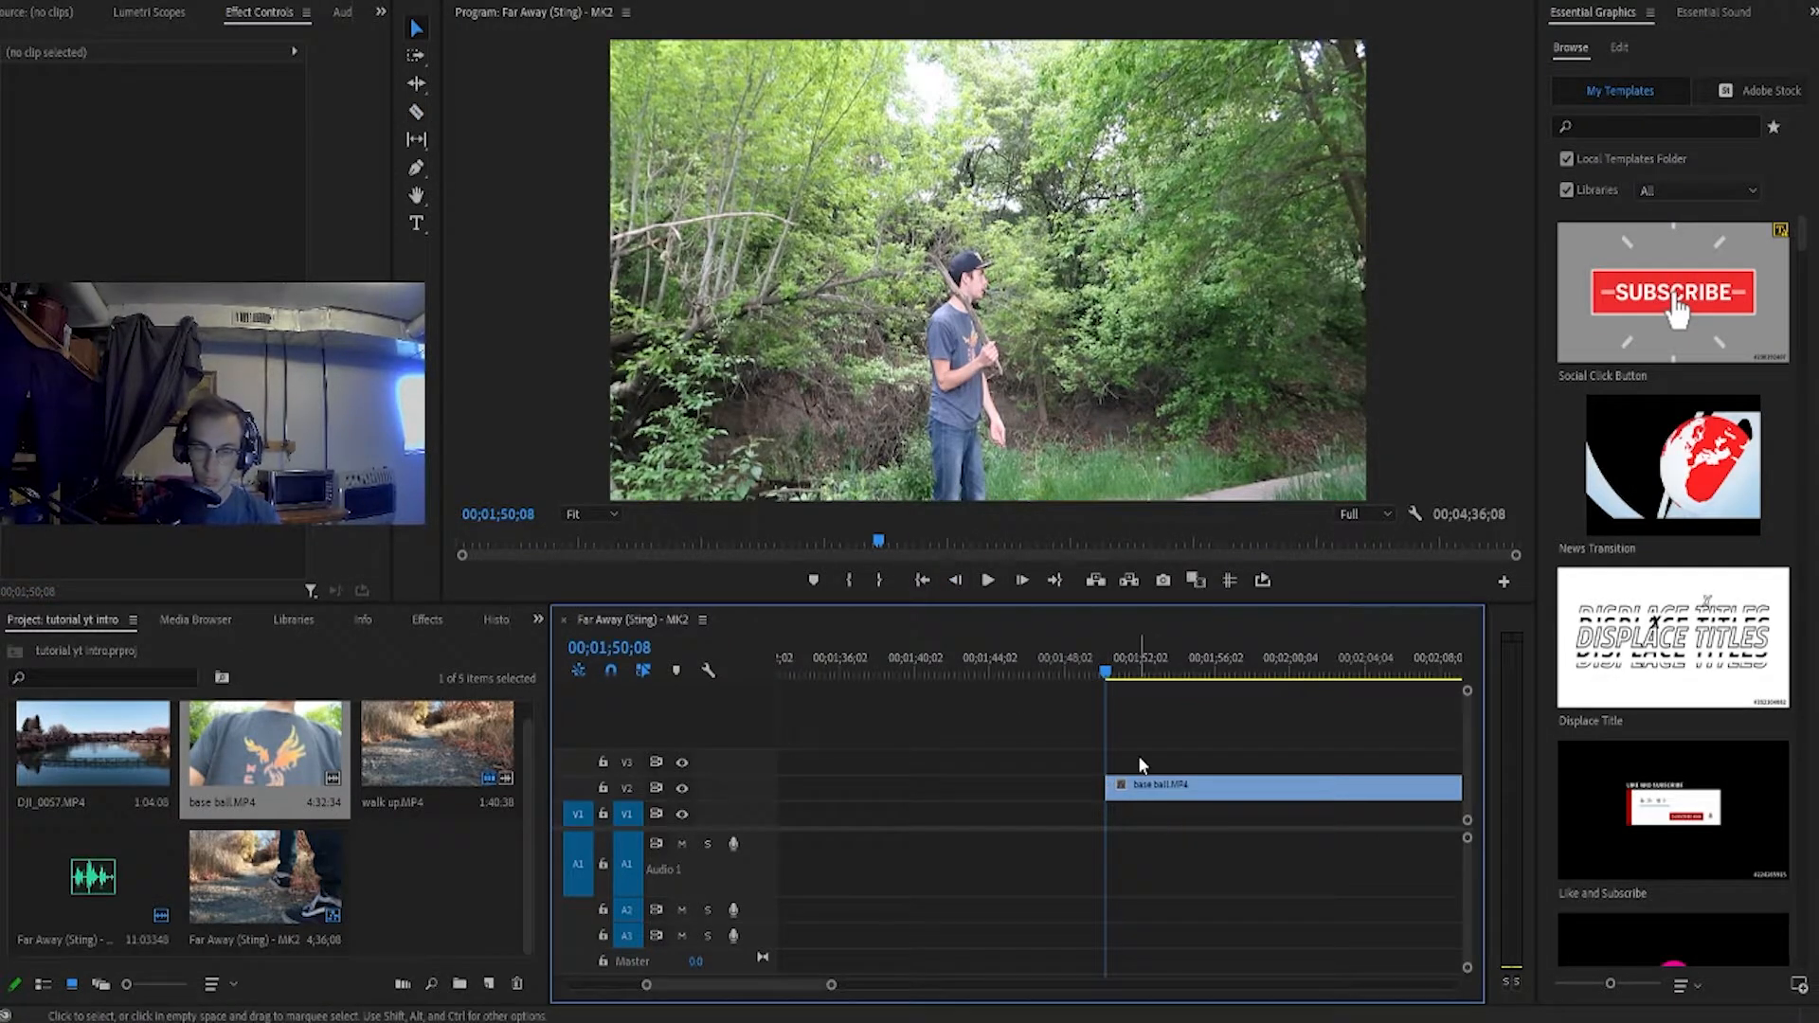
Split the base ball.MP4 clip at 00;01;53;19 and delete the part after the cut
{"action": "scroll", "coordinate": [1089, 739], "scroll_direction": "down", "scroll_amount": 3}
{"action": "left_click", "coordinate": [1021, 671]}
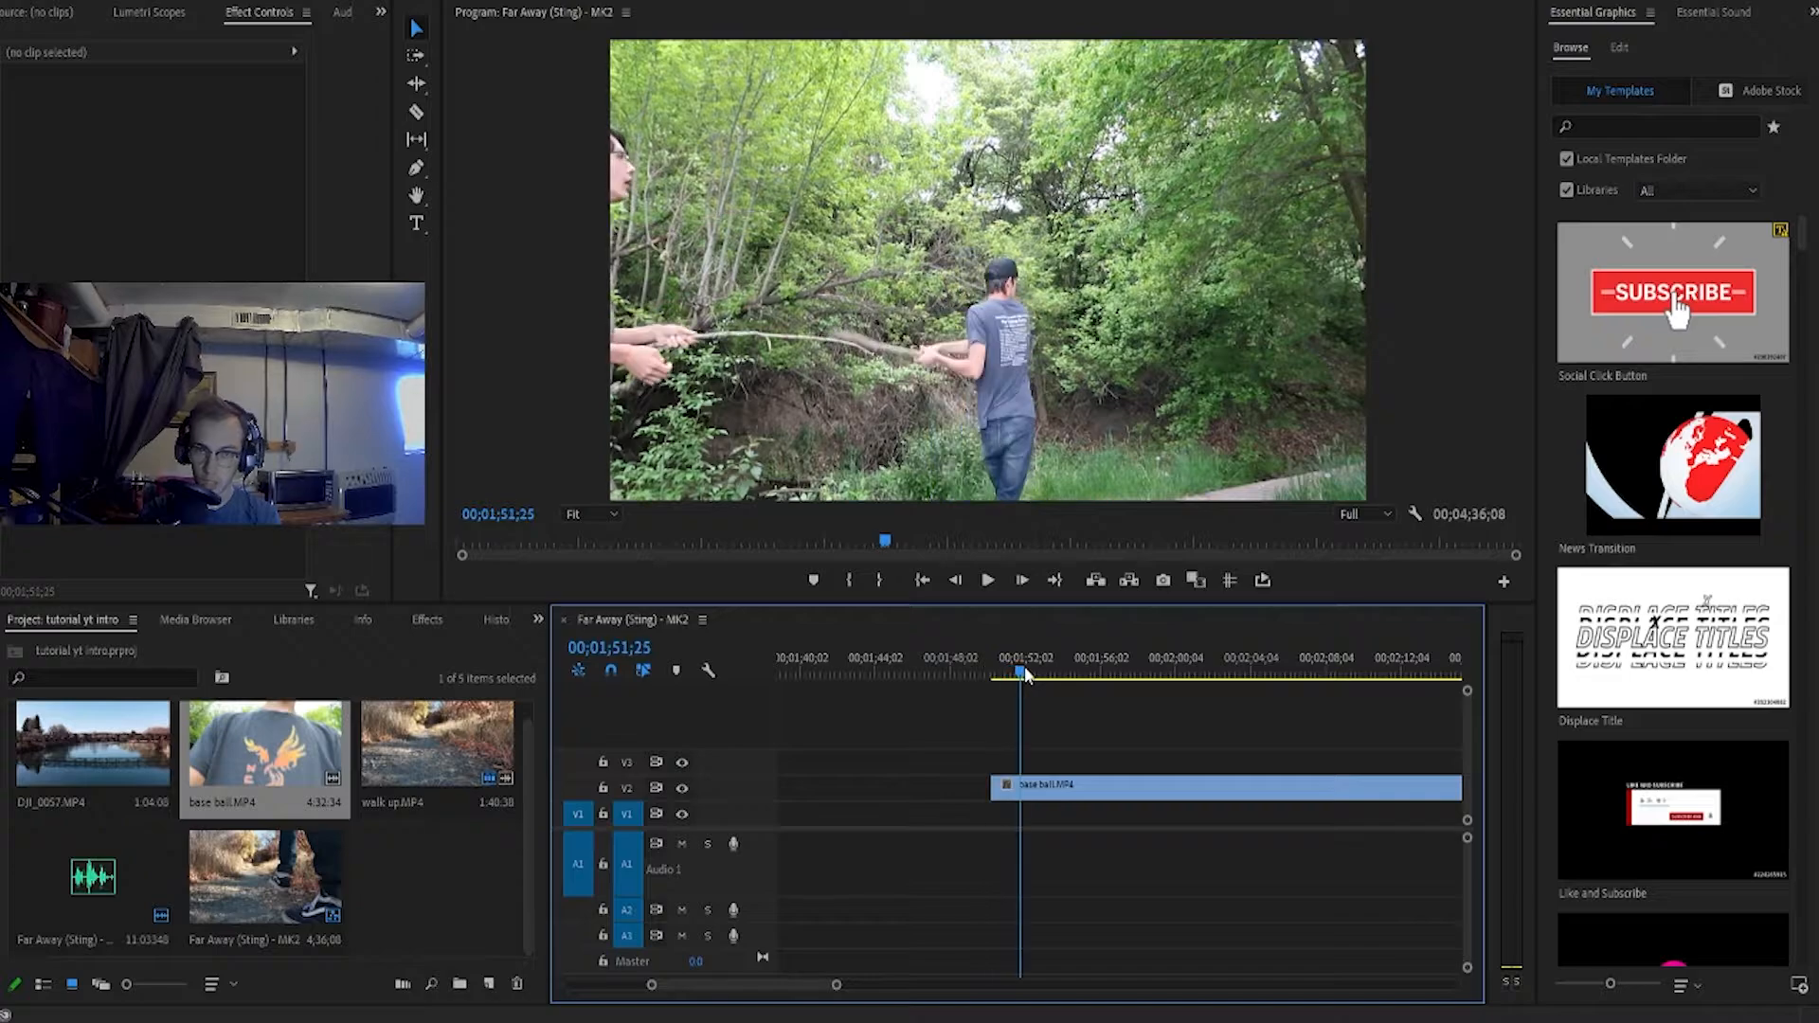
{"action": "left_click_drag", "start_coordinate": [1026, 667], "coordinate": [1056, 665]}
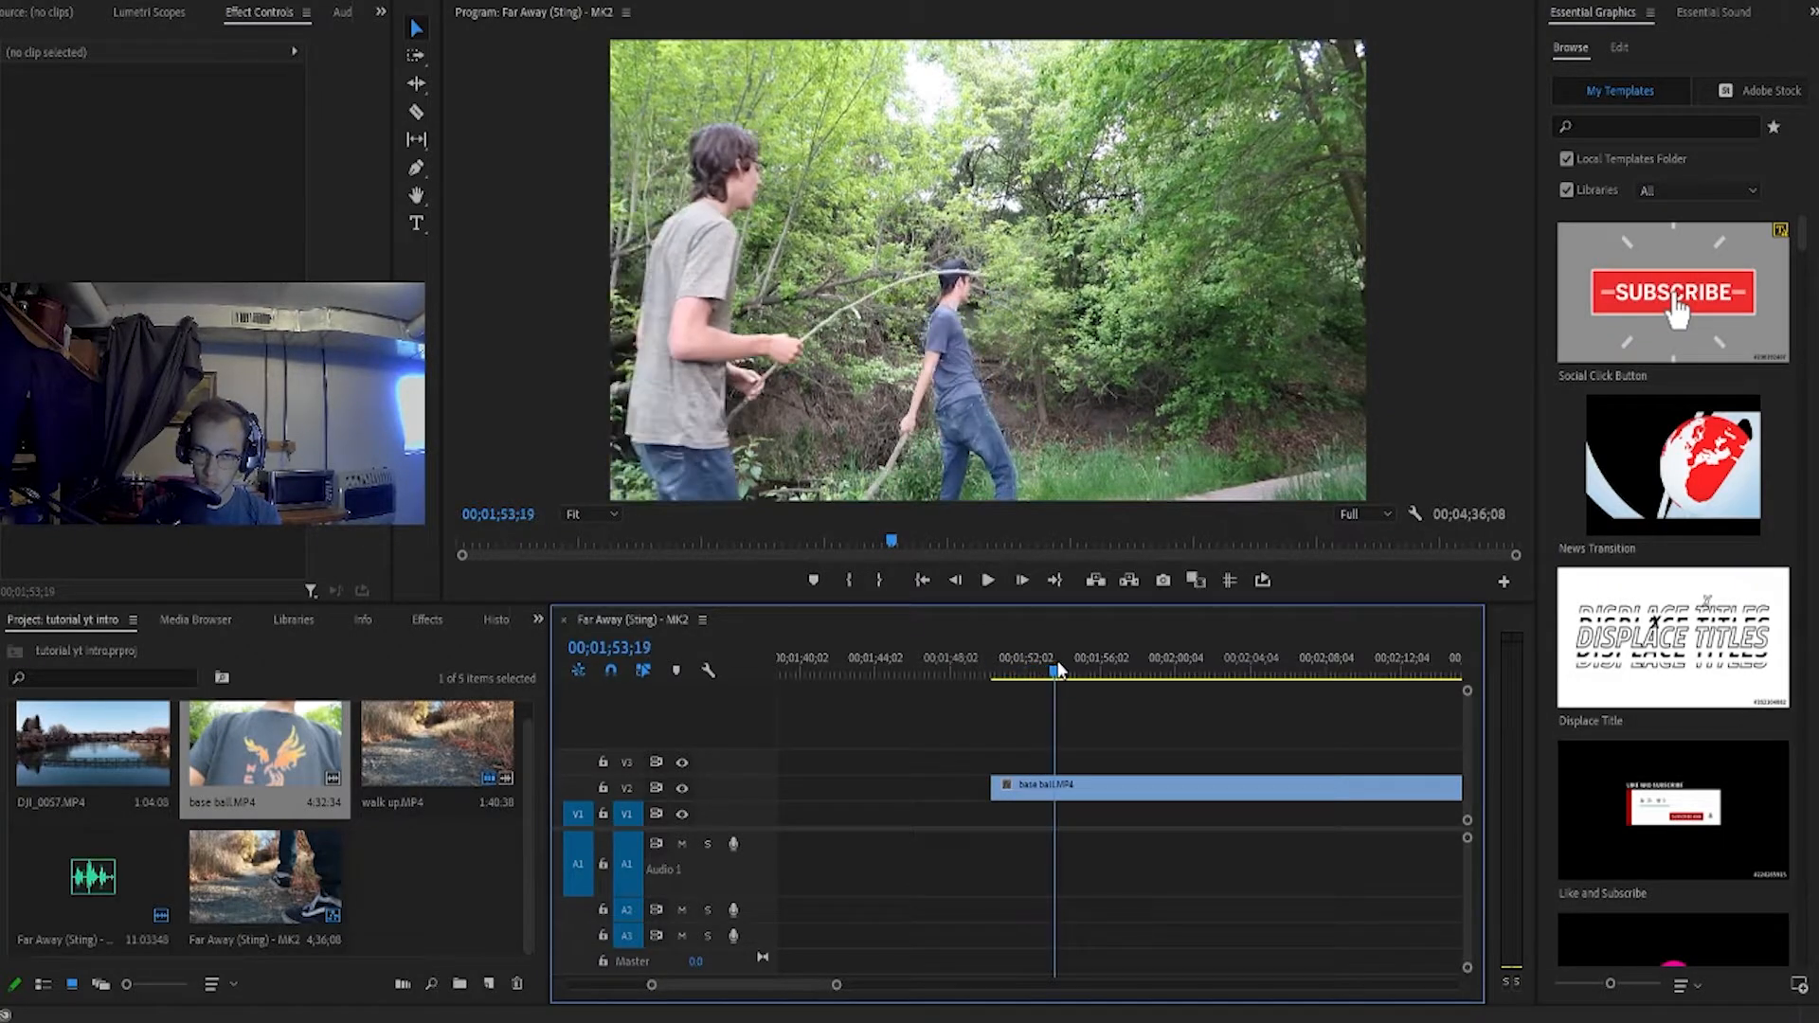
{"action": "key", "text": "c"}
{"action": "left_click", "coordinate": [1059, 787]}
{"action": "key", "text": "v"}
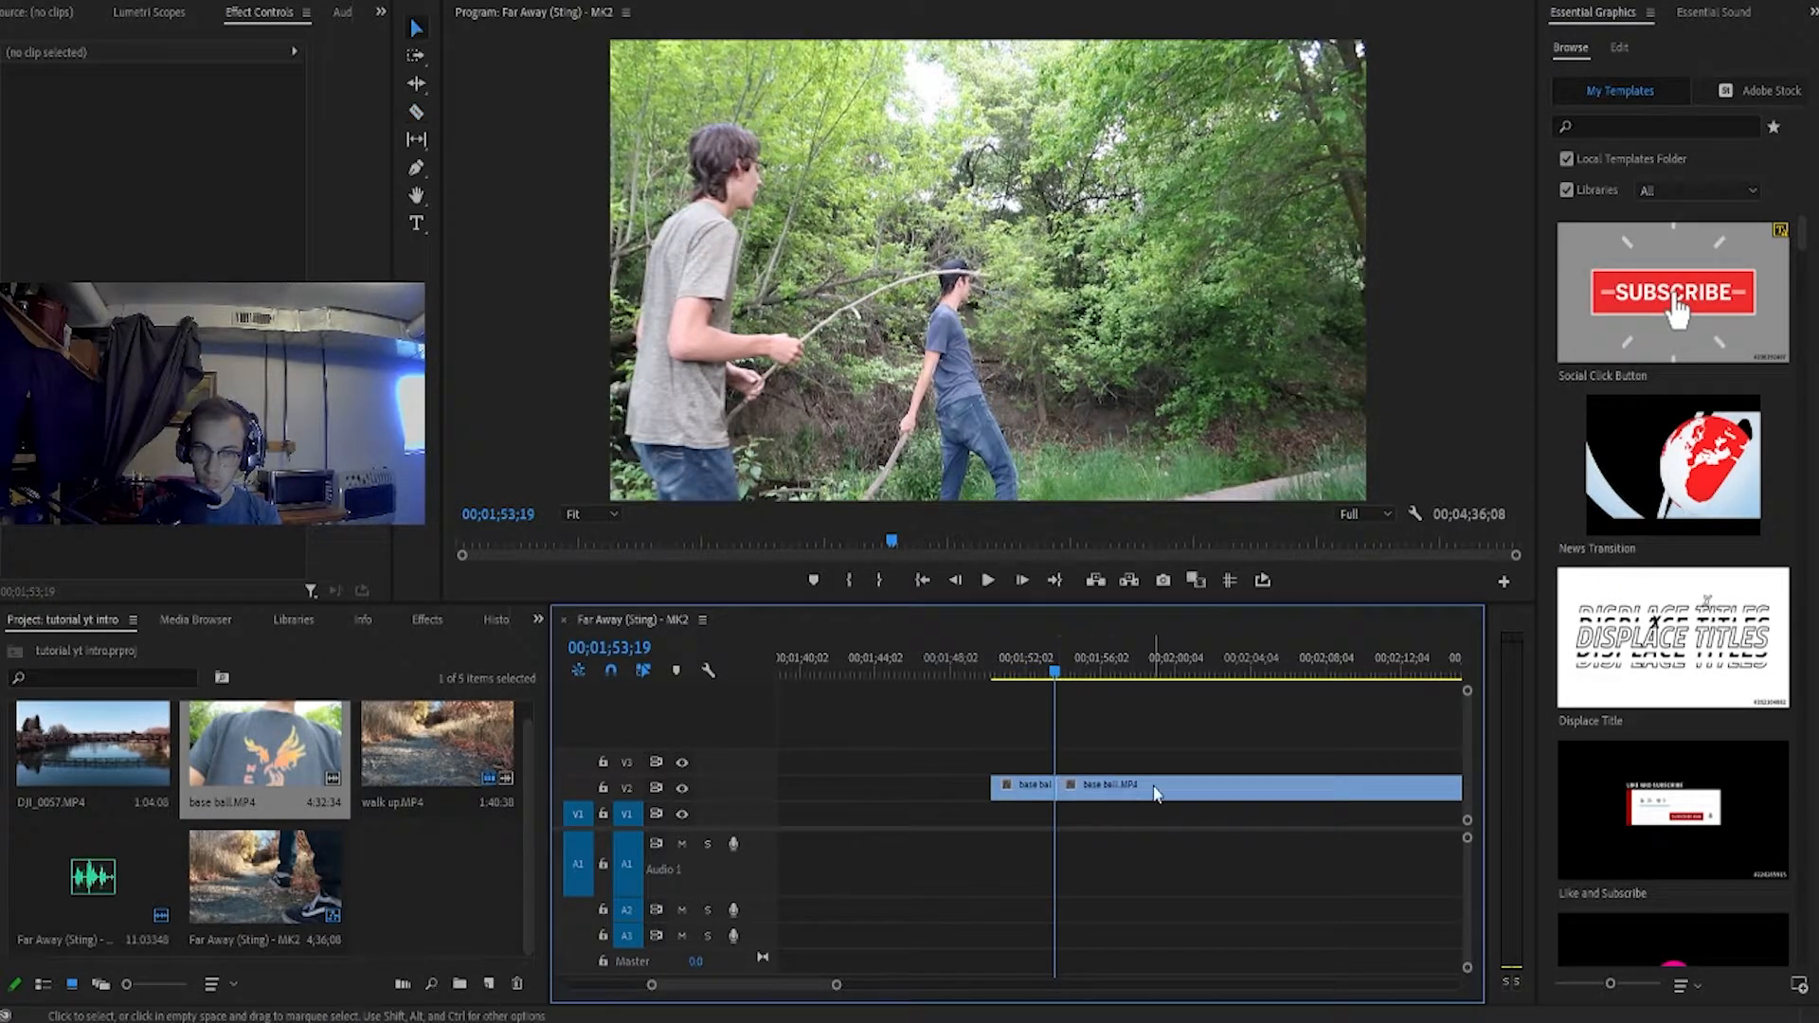
{"action": "left_click", "coordinate": [1158, 793]}
{"action": "key", "text": "Delete"}
Move the trimmed base ball.MP4 clip to V1 directly after walk up.MP4, and add DJI_0057.MP4 to V1 past the end of the music
{"action": "key", "text": "minus"}
{"action": "key", "text": "minus"}
{"action": "key", "text": "minus"}
{"action": "scroll", "coordinate": [1037, 821], "scroll_direction": "down", "scroll_amount": 1}
{"action": "scroll", "coordinate": [970, 800], "scroll_direction": "up", "scroll_amount": 4}
{"action": "left_click_drag", "start_coordinate": [1207, 791], "coordinate": [804, 808]}
{"action": "scroll", "coordinate": [804, 803], "scroll_direction": "up", "scroll_amount": 2}
{"action": "left_click_drag", "start_coordinate": [87, 722], "coordinate": [988, 816]}
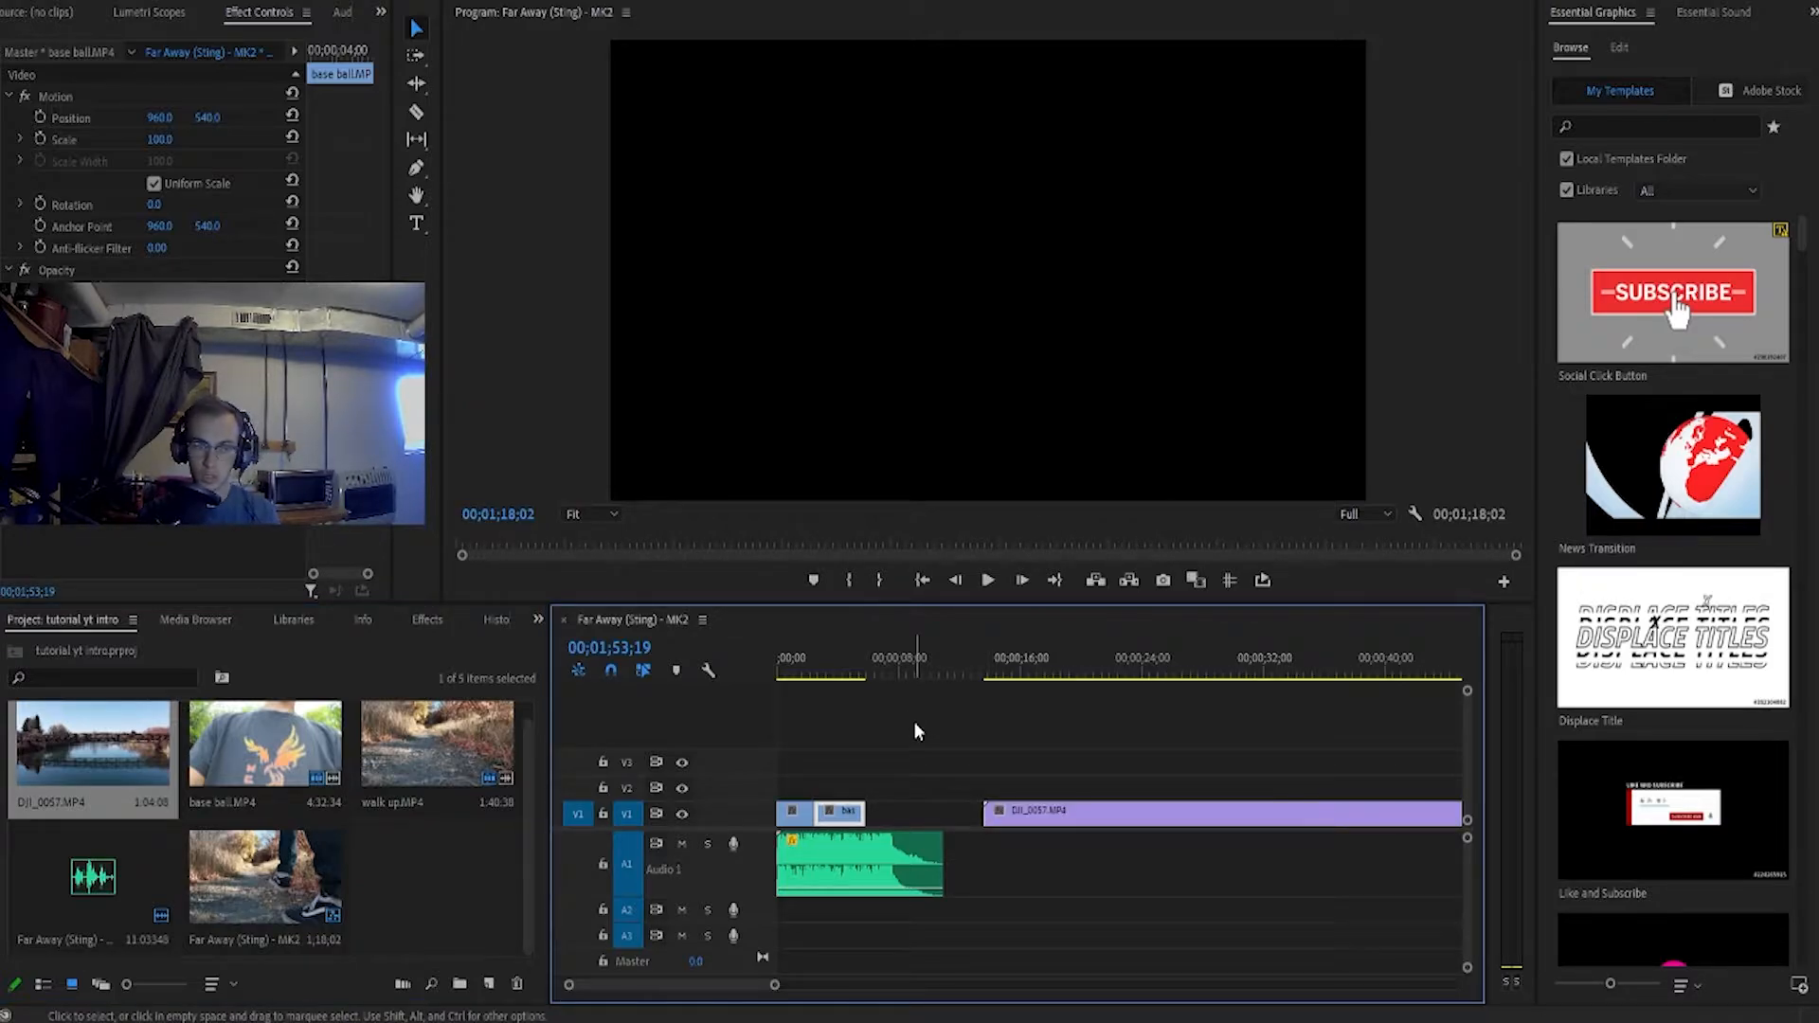
Scrub and play through DJI_0057.MP4 on the timeline to find the section passing under the bridge
{"action": "left_click", "coordinate": [1018, 690]}
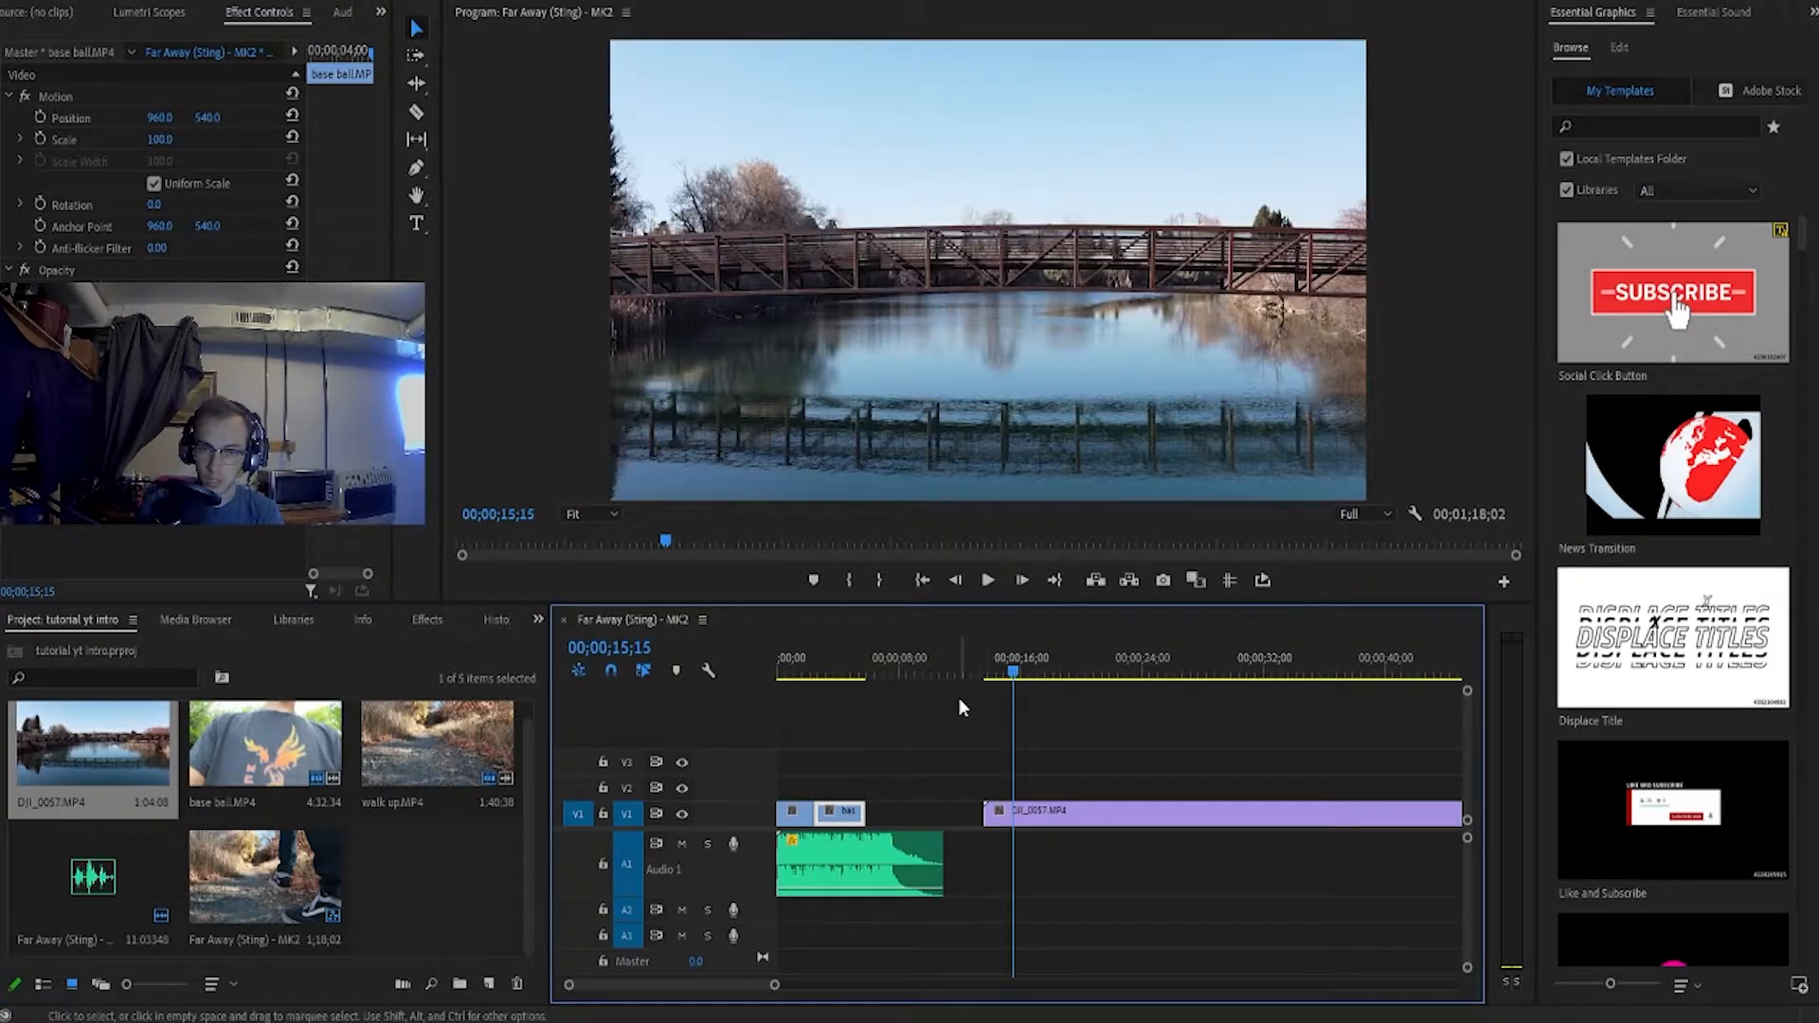
{"action": "scroll", "coordinate": [960, 699], "scroll_direction": "down", "scroll_amount": 1}
{"action": "scroll", "coordinate": [965, 706], "scroll_direction": "down", "scroll_amount": 1}
{"action": "left_click", "coordinate": [1106, 673]}
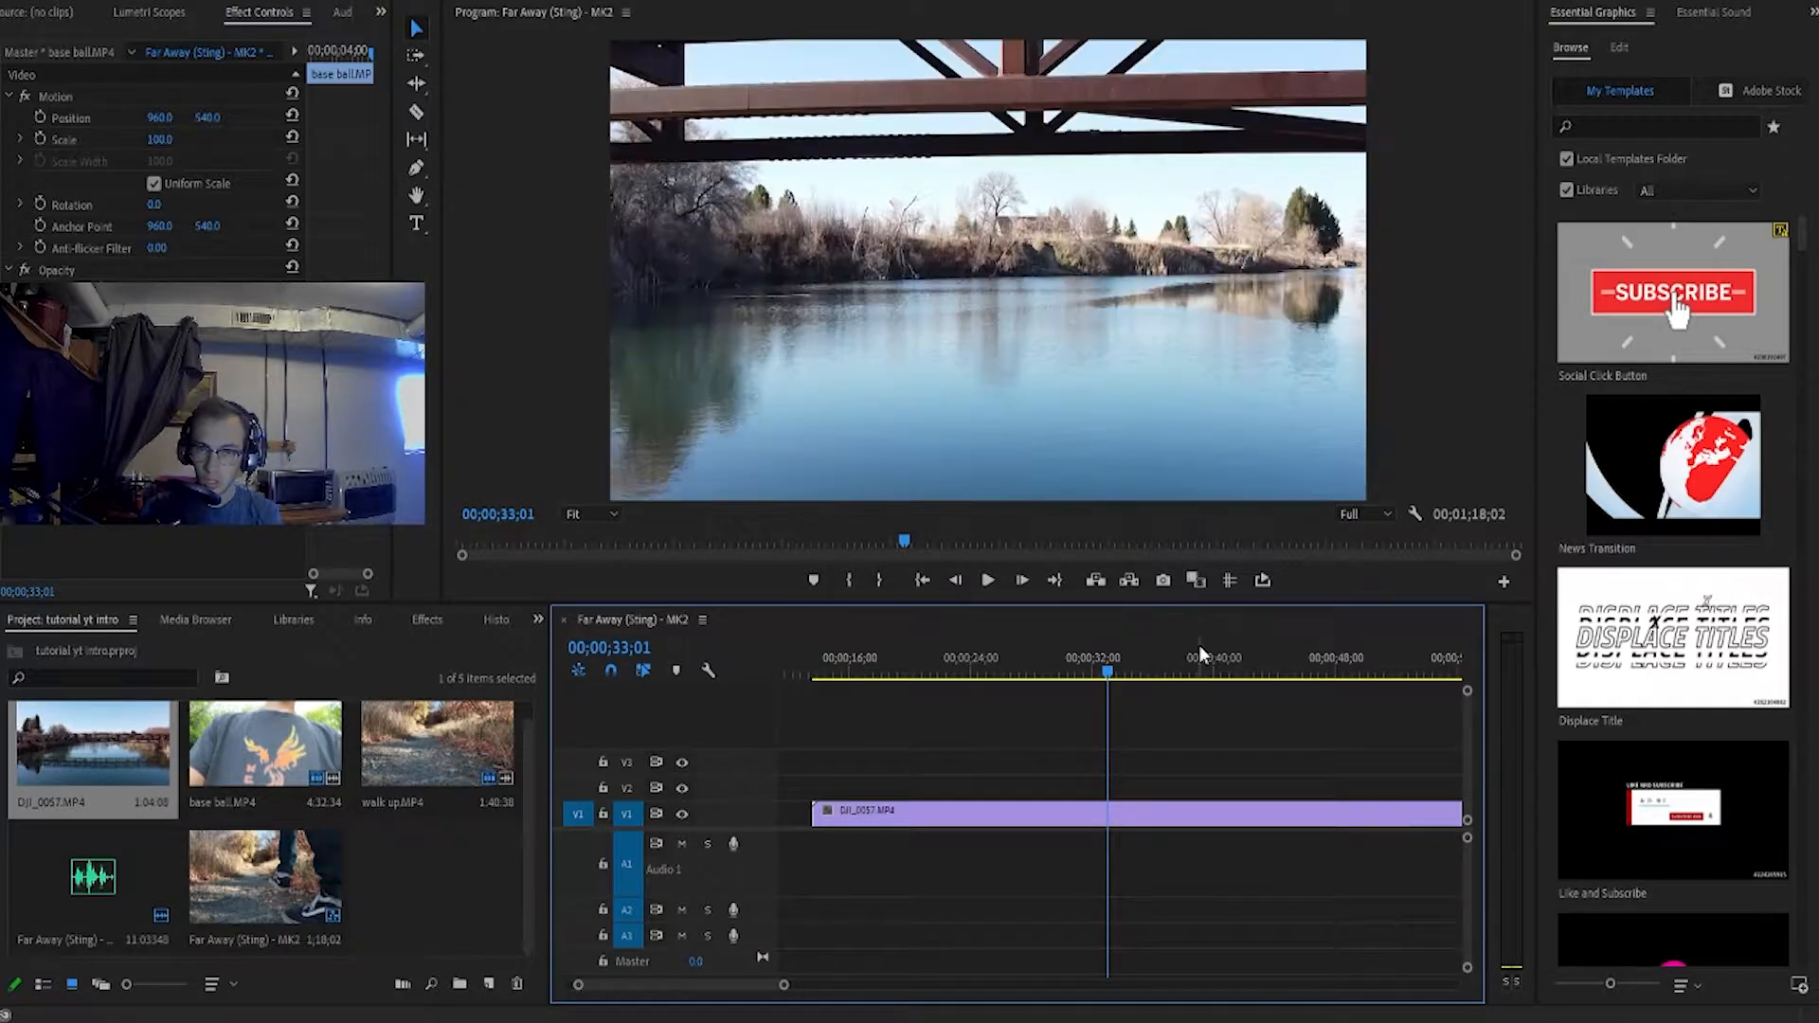
{"action": "key", "text": "space"}
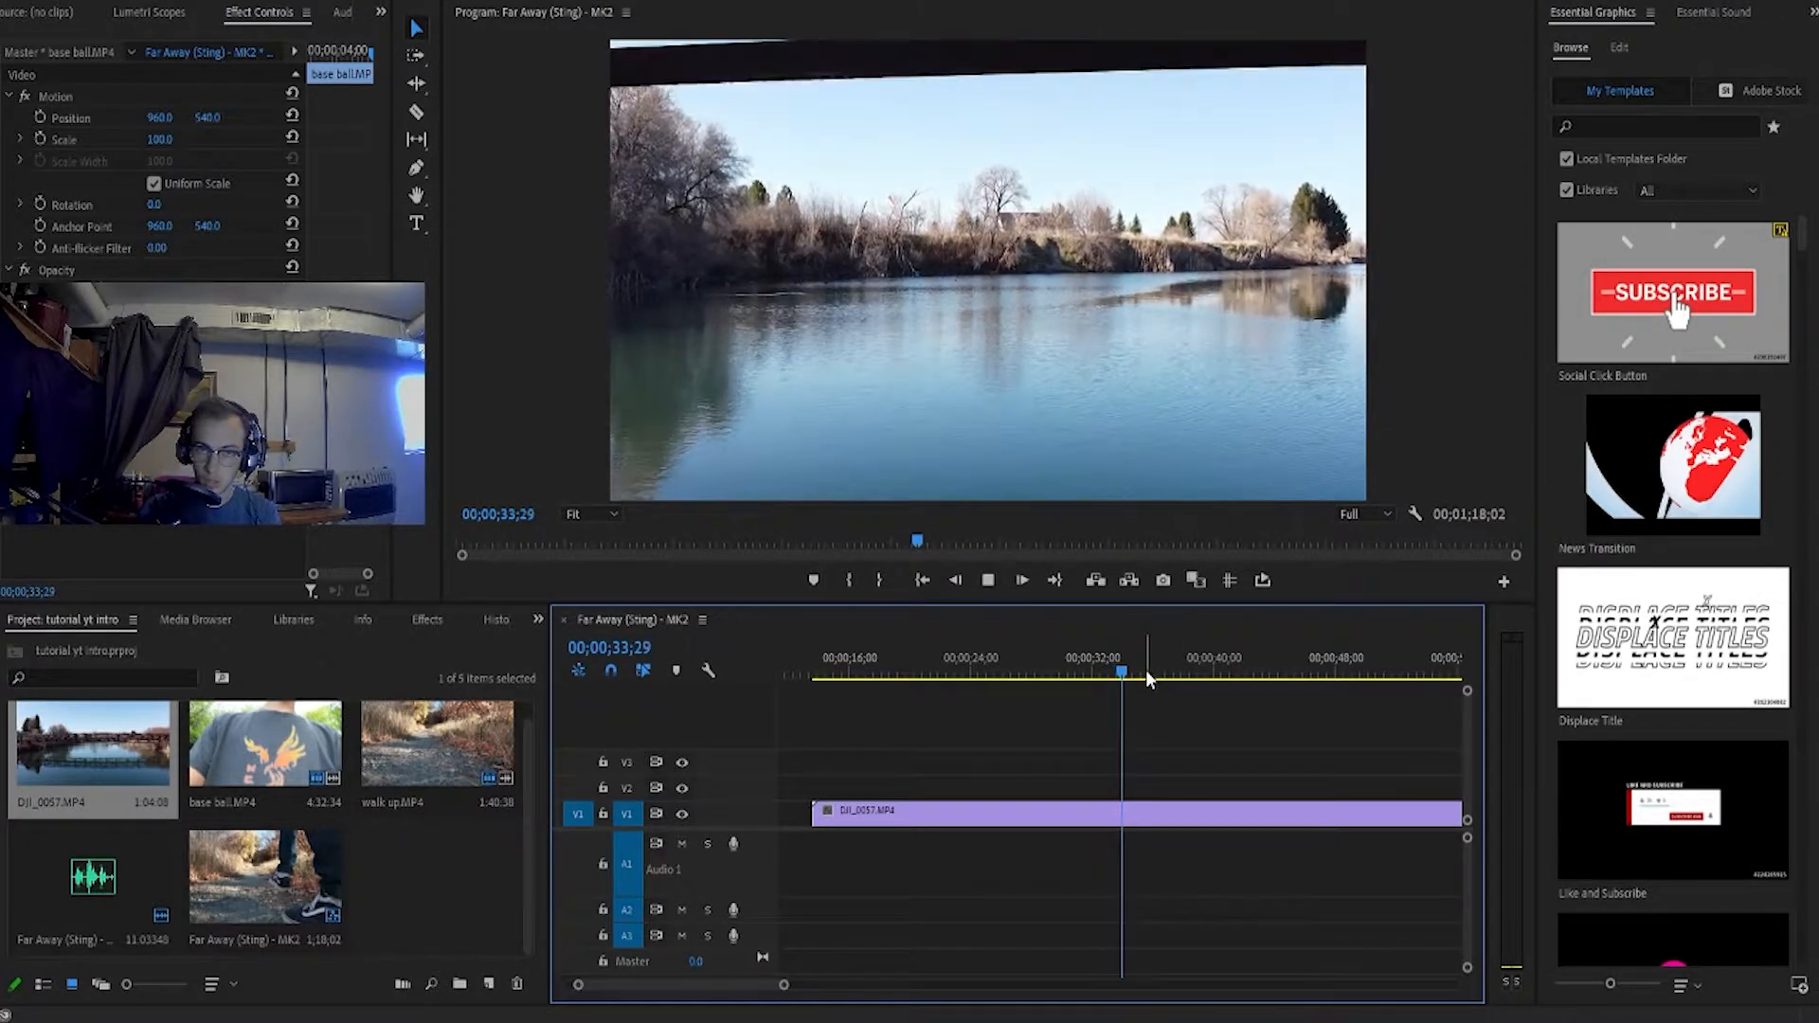
{"action": "left_click", "coordinate": [1067, 656]}
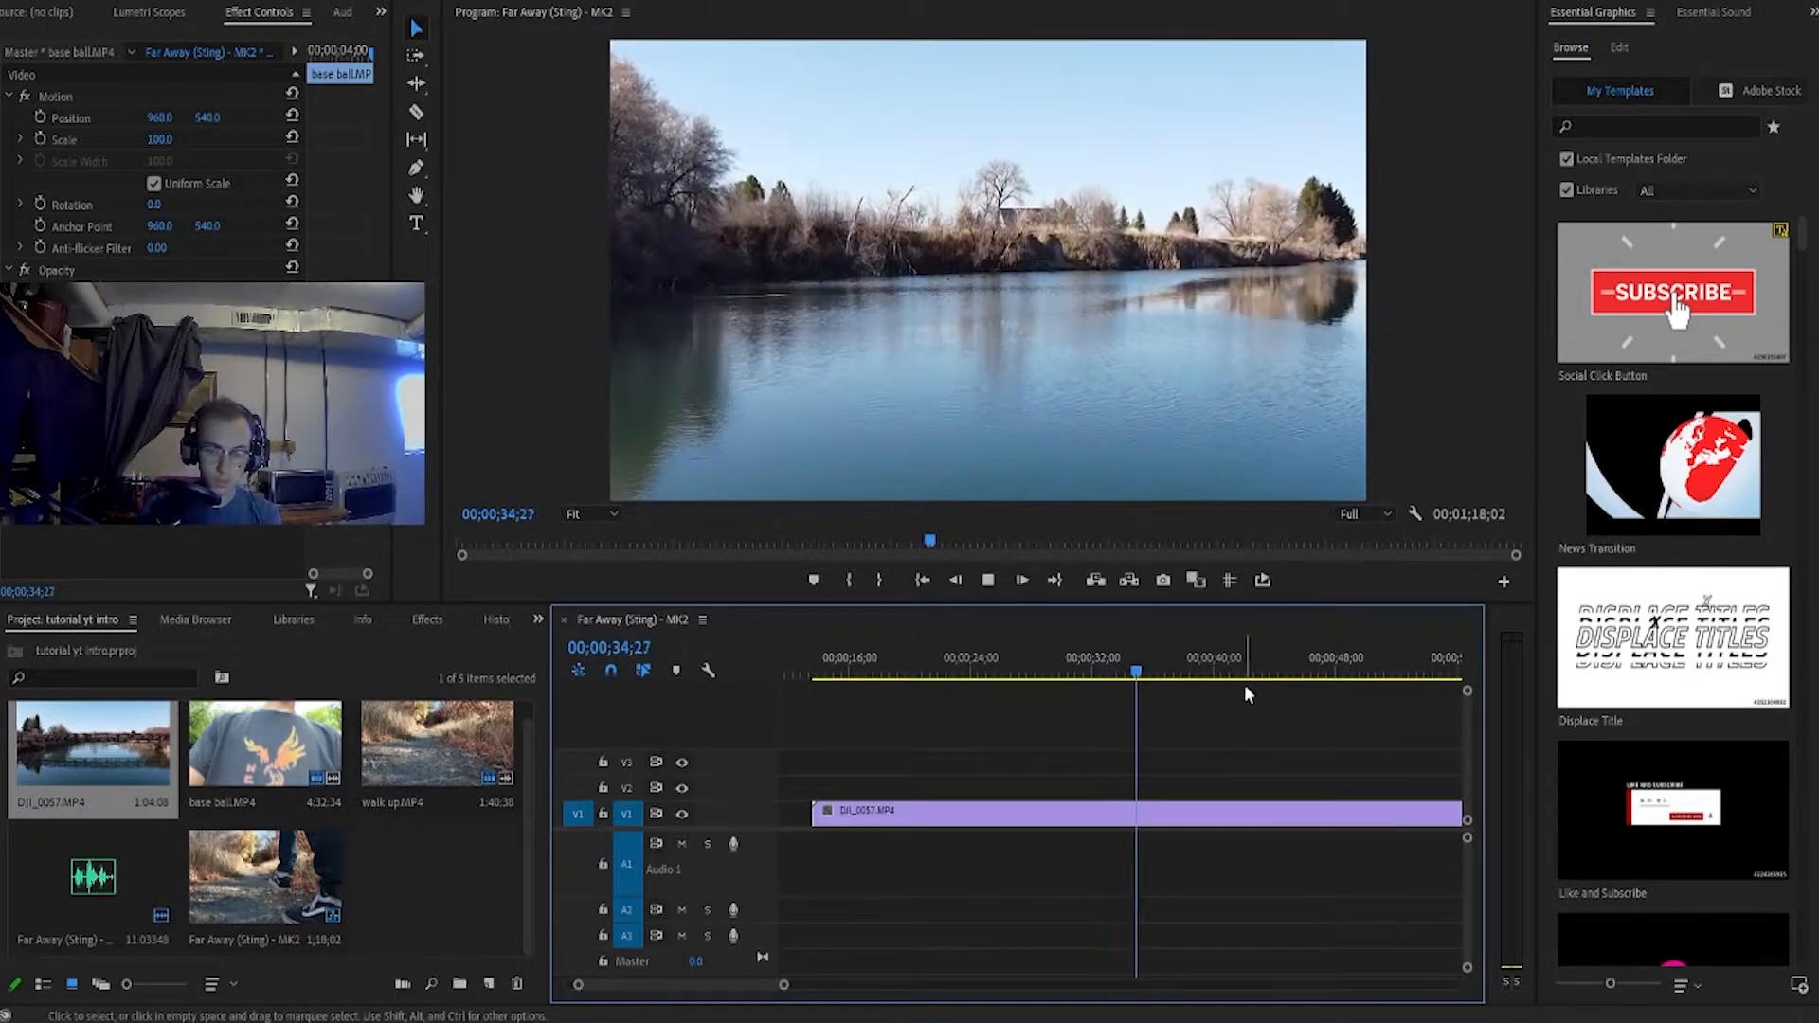
{"action": "scroll", "coordinate": [1193, 672], "scroll_direction": "right", "scroll_amount": 3}
{"action": "left_click", "coordinate": [1186, 668]}
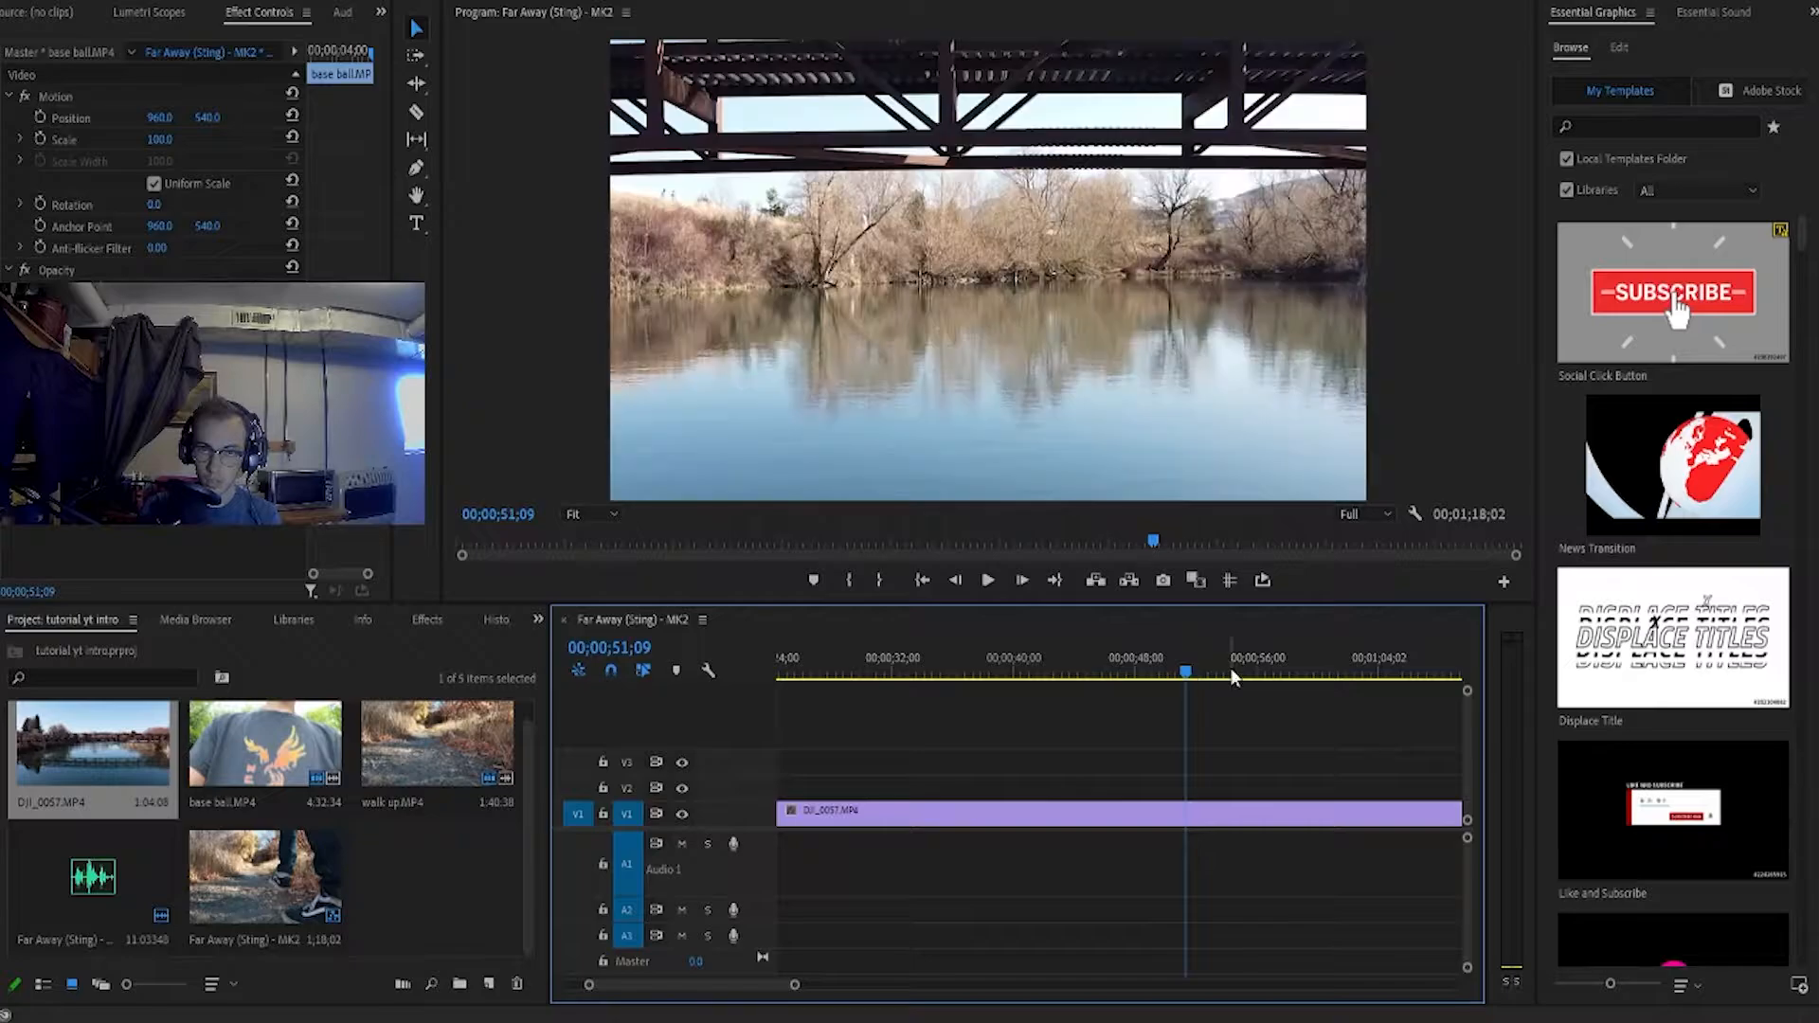
Split the DJI_0057.MP4 clip at 00;00;55;26 and delete the part before the cut
{"action": "left_click_drag", "start_coordinate": [1165, 671], "coordinate": [1256, 684]}
{"action": "key", "text": "c"}
{"action": "key", "text": "v"}
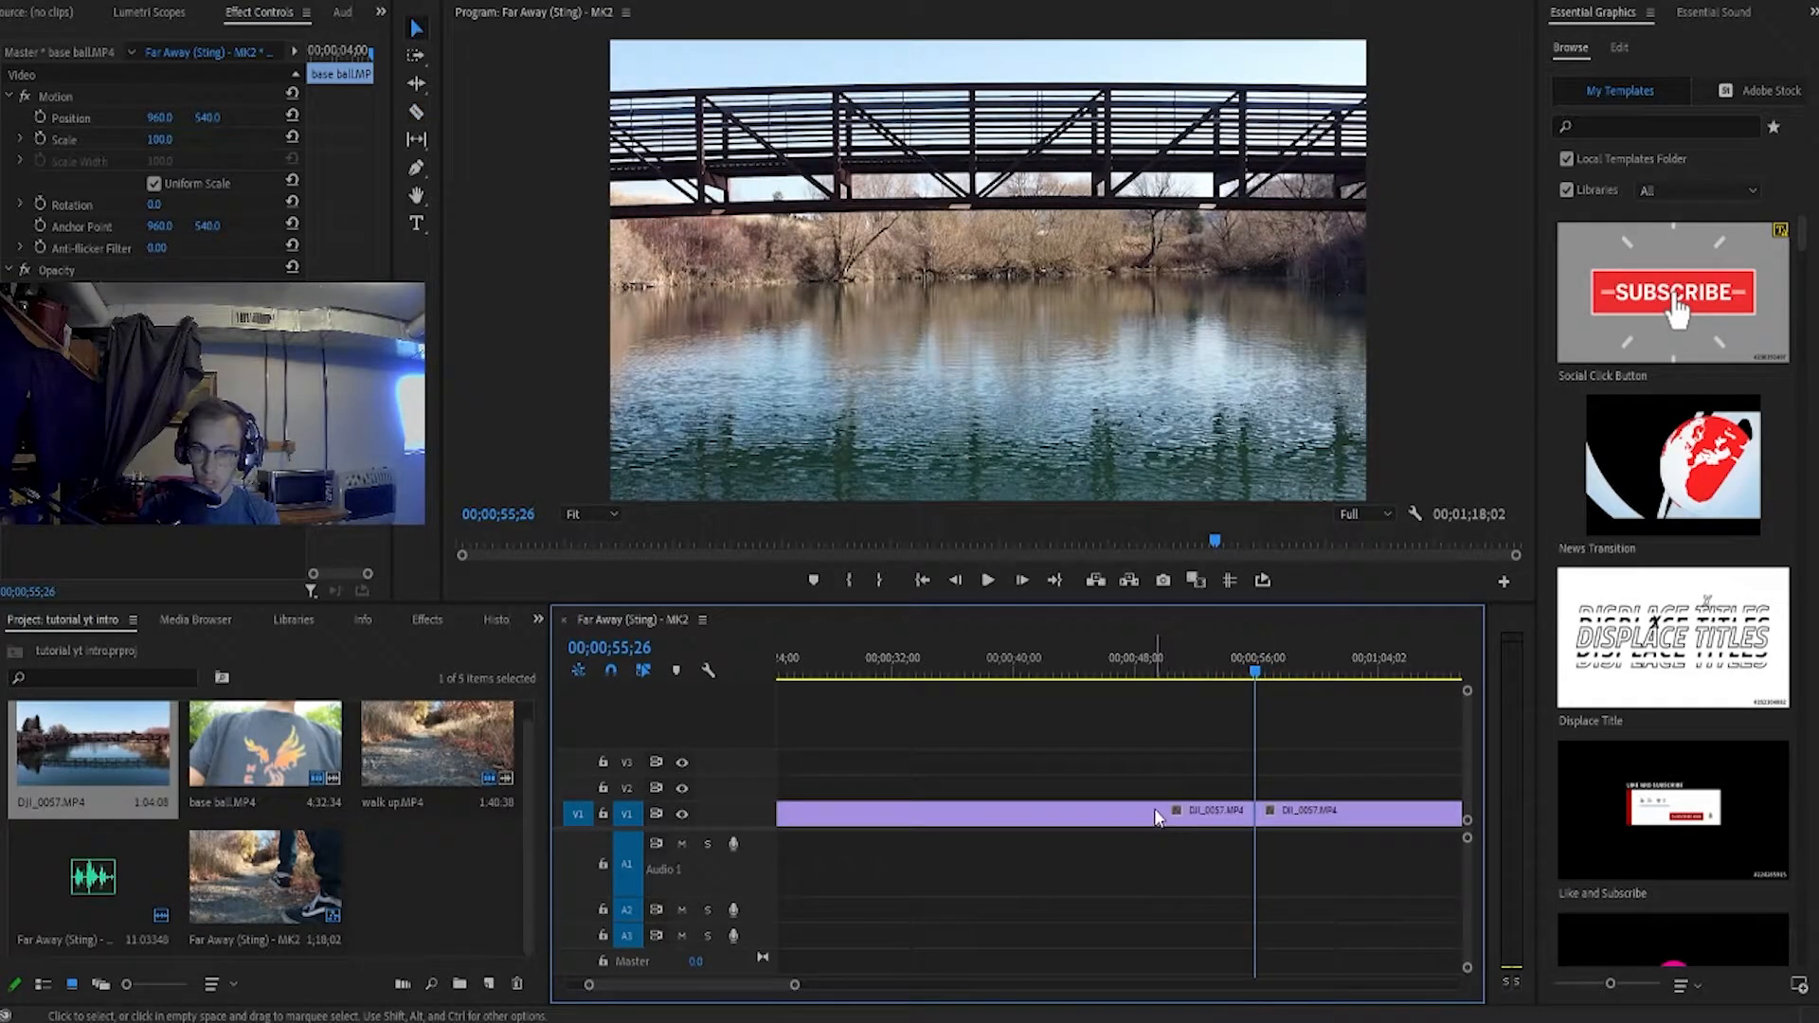
{"action": "left_click", "coordinate": [1152, 810]}
{"action": "key", "text": "Delete"}
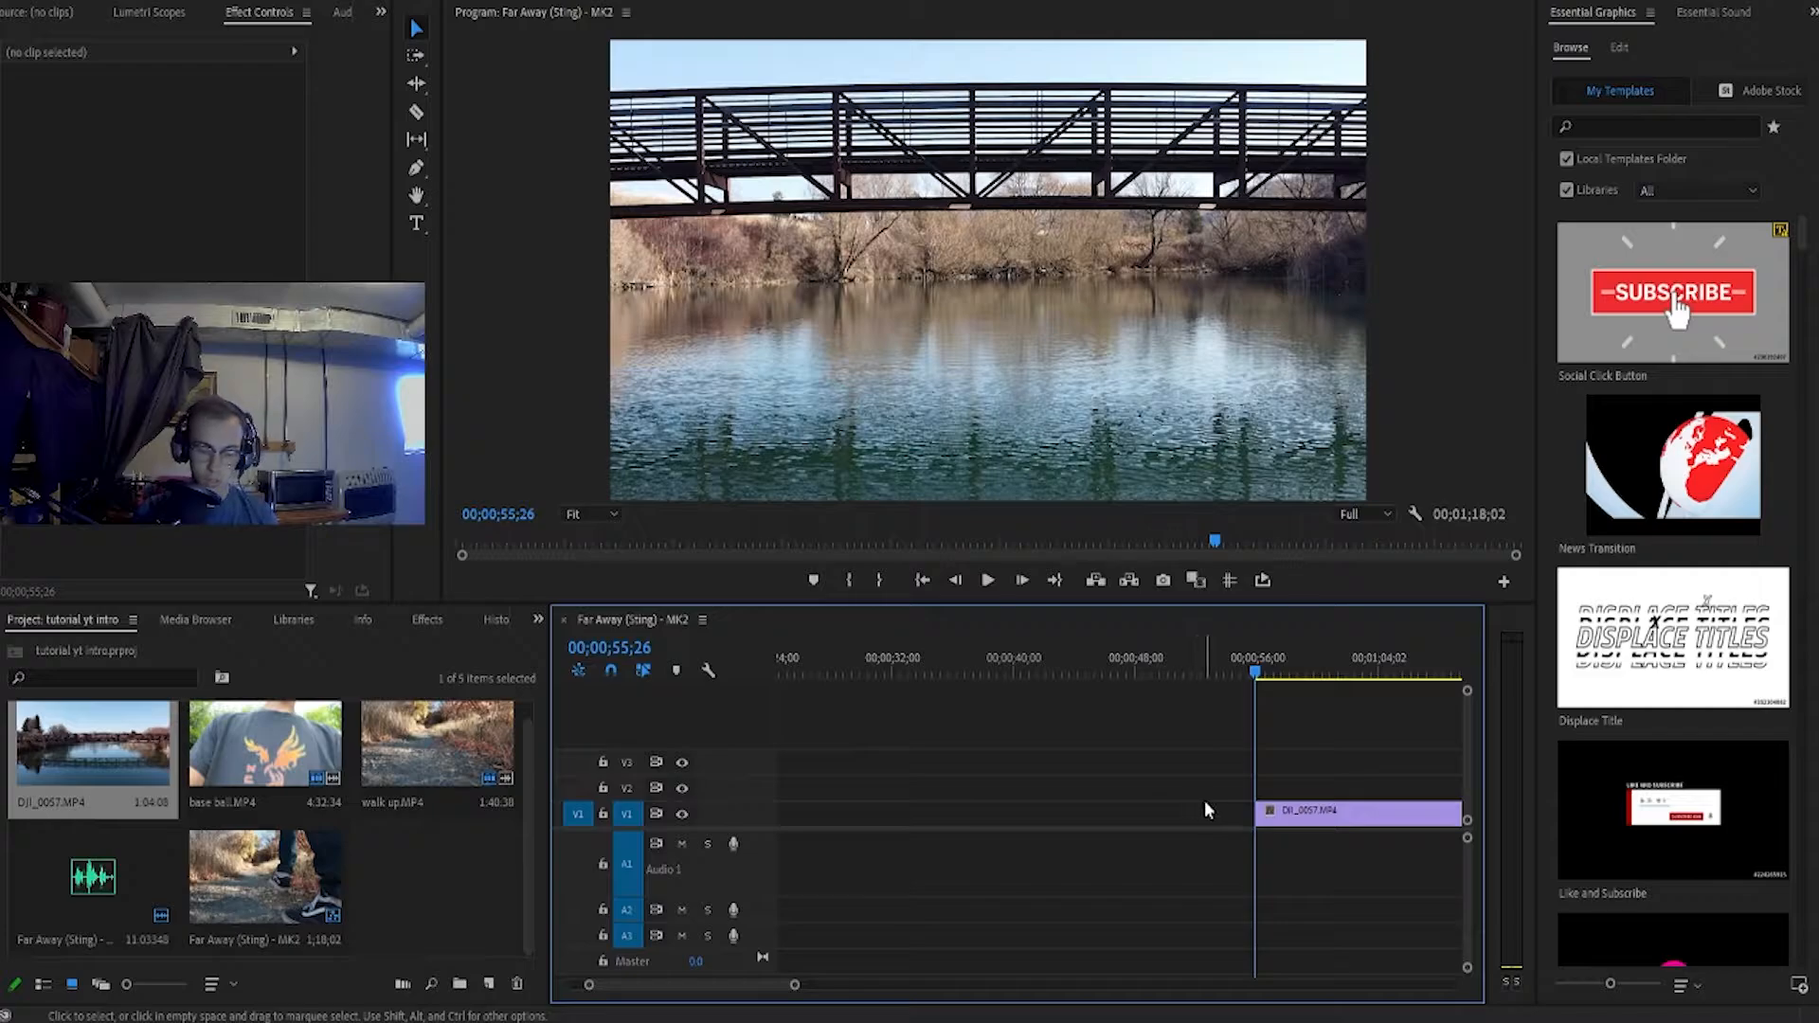
Play the remaining DJI_0057.MP4 clip, step back to 00;01;05;04, split it there and delete the part after the cut
{"action": "scroll", "coordinate": [1340, 750], "scroll_direction": "down", "scroll_amount": 4}
{"action": "key", "text": "space"}
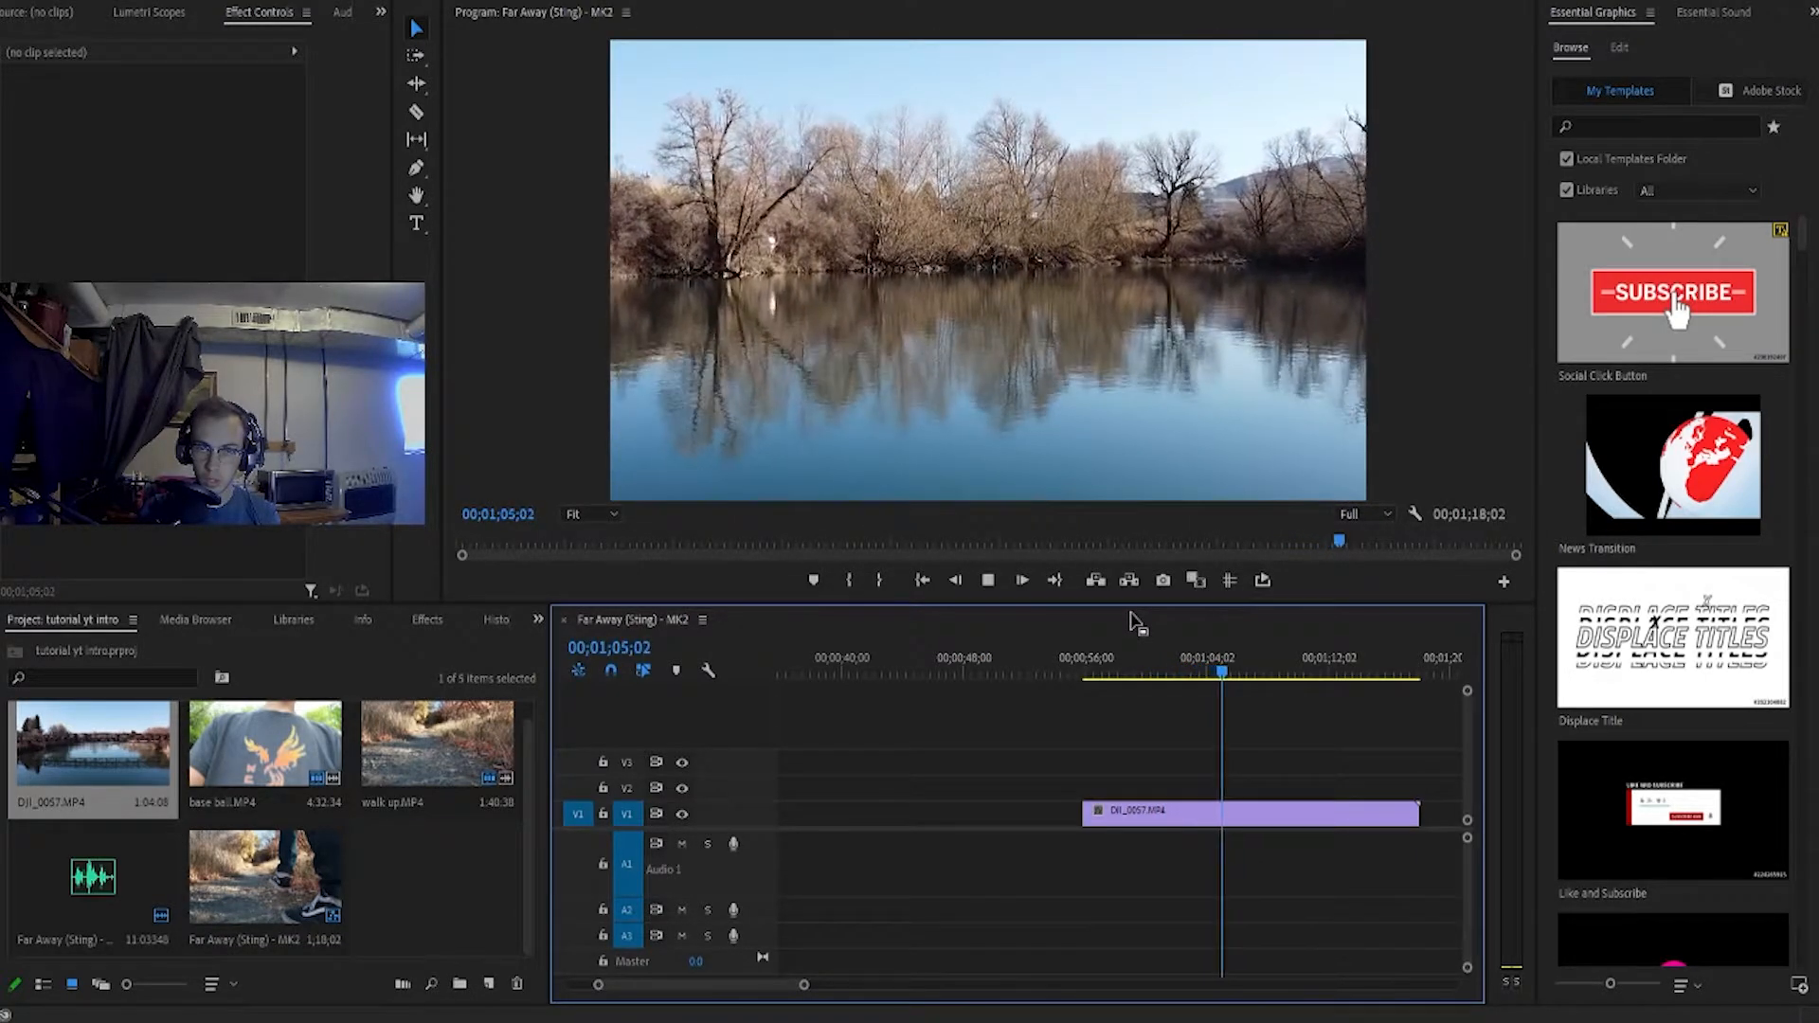
{"action": "key", "text": "space"}
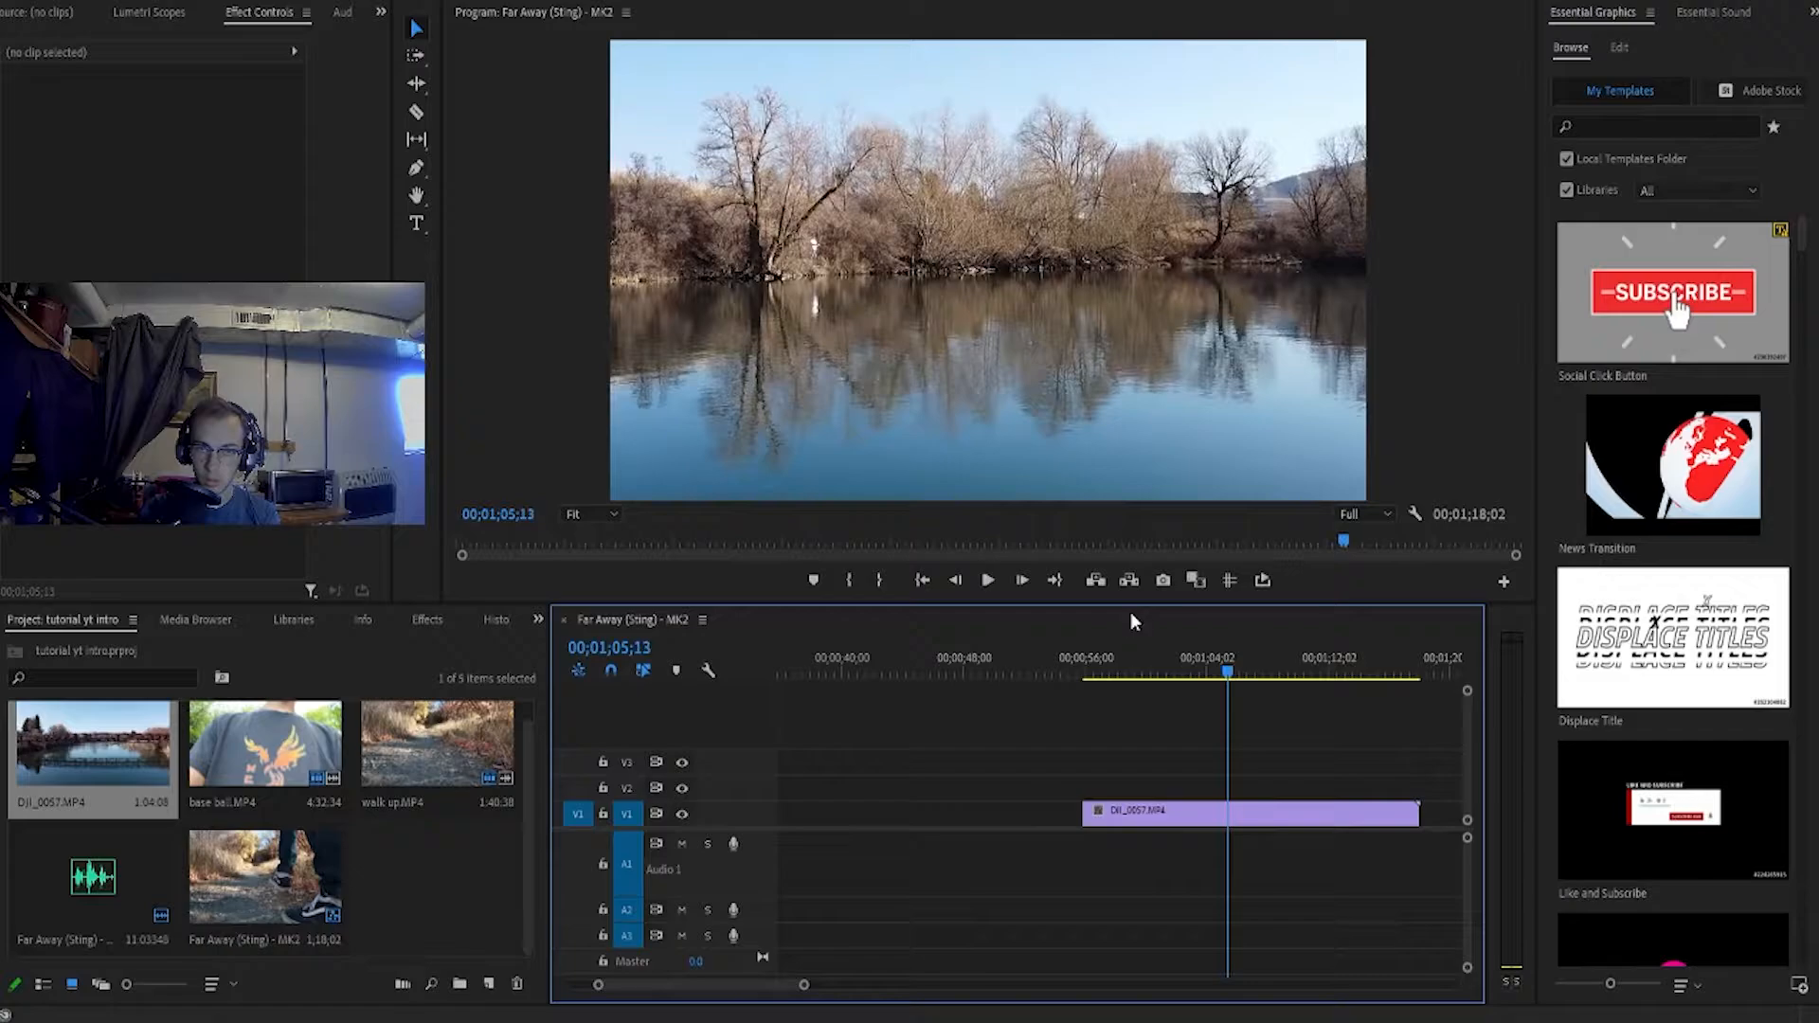
{"action": "left_click", "coordinate": [962, 580]}
{"action": "left_click", "coordinate": [963, 580]}
{"action": "left_click", "coordinate": [963, 579]}
{"action": "left_click", "coordinate": [963, 579]}
{"action": "left_click", "coordinate": [963, 580]}
{"action": "key", "text": "c"}
{"action": "left_click", "coordinate": [1229, 809]}
{"action": "key", "text": "v"}
{"action": "left_click", "coordinate": [1326, 815]}
{"action": "key", "text": "Delete"}
Move the trimmed DJI_0057.MP4 clip on V1 directly after the base ball.MP4 clip
{"action": "key", "text": "minus"}
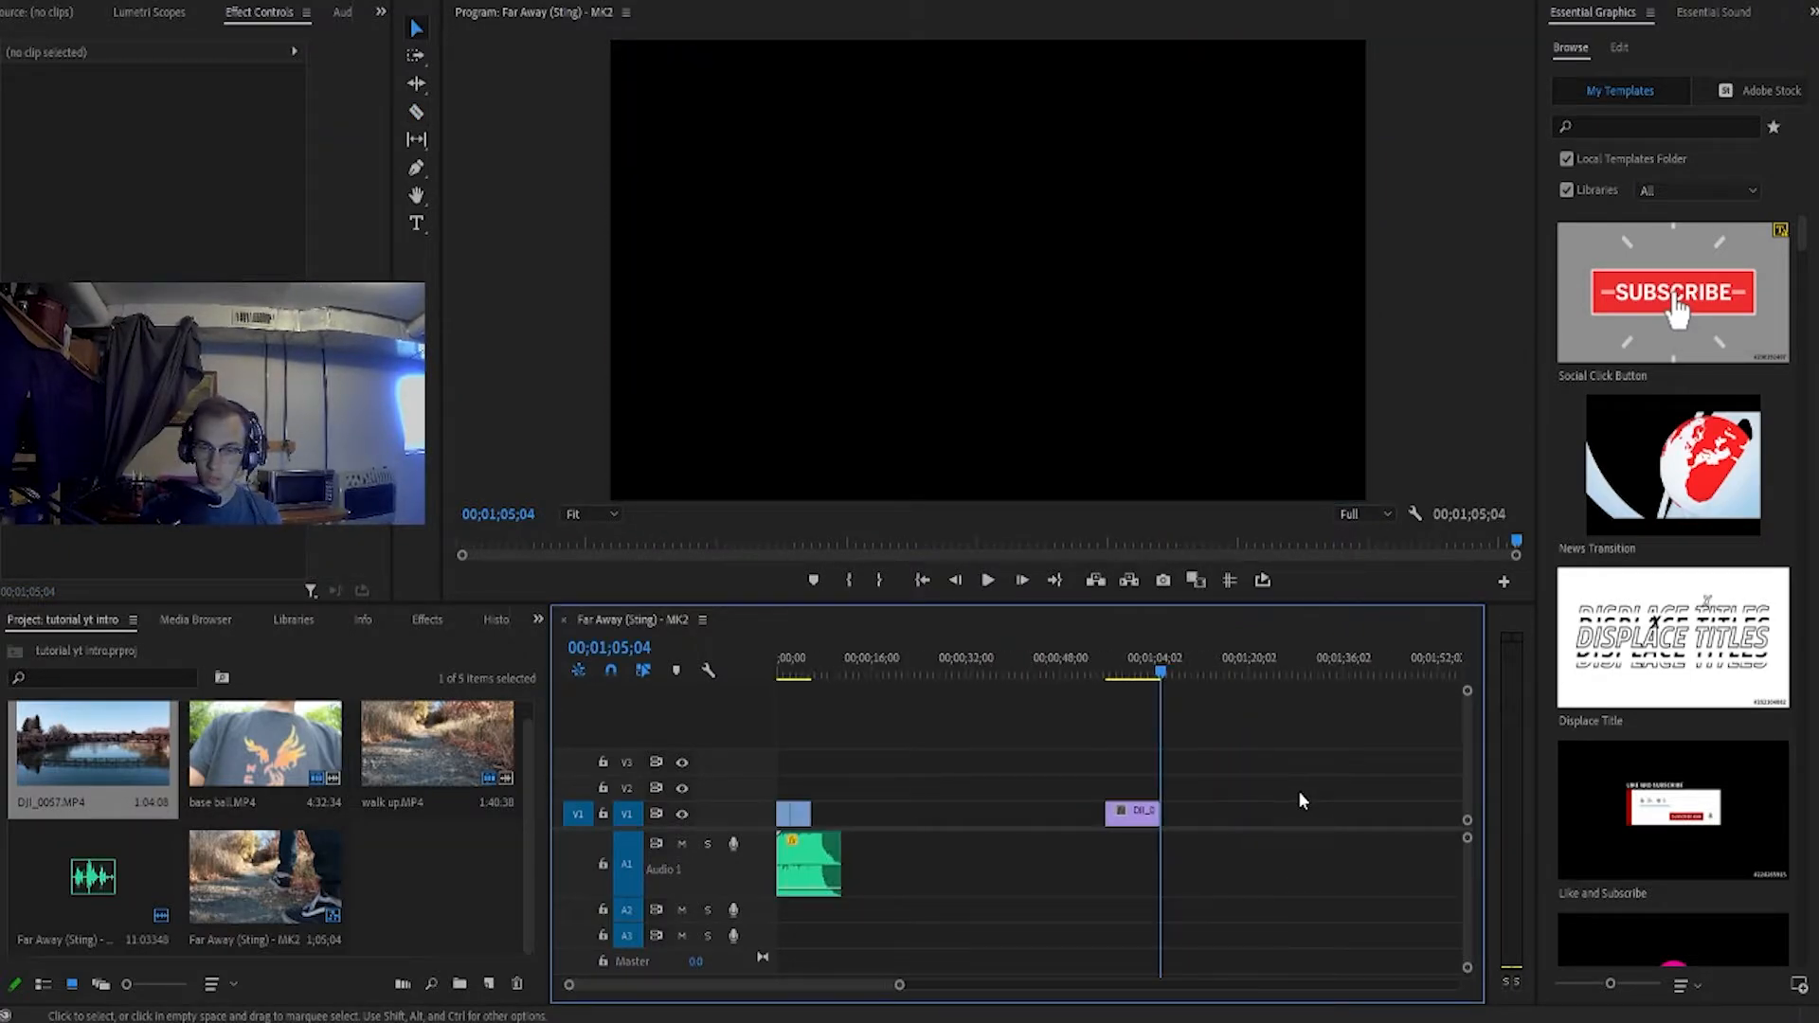
{"action": "left_click_drag", "start_coordinate": [1137, 817], "coordinate": [808, 817]}
{"action": "key", "text": "equal"}
{"action": "key", "text": "equal"}
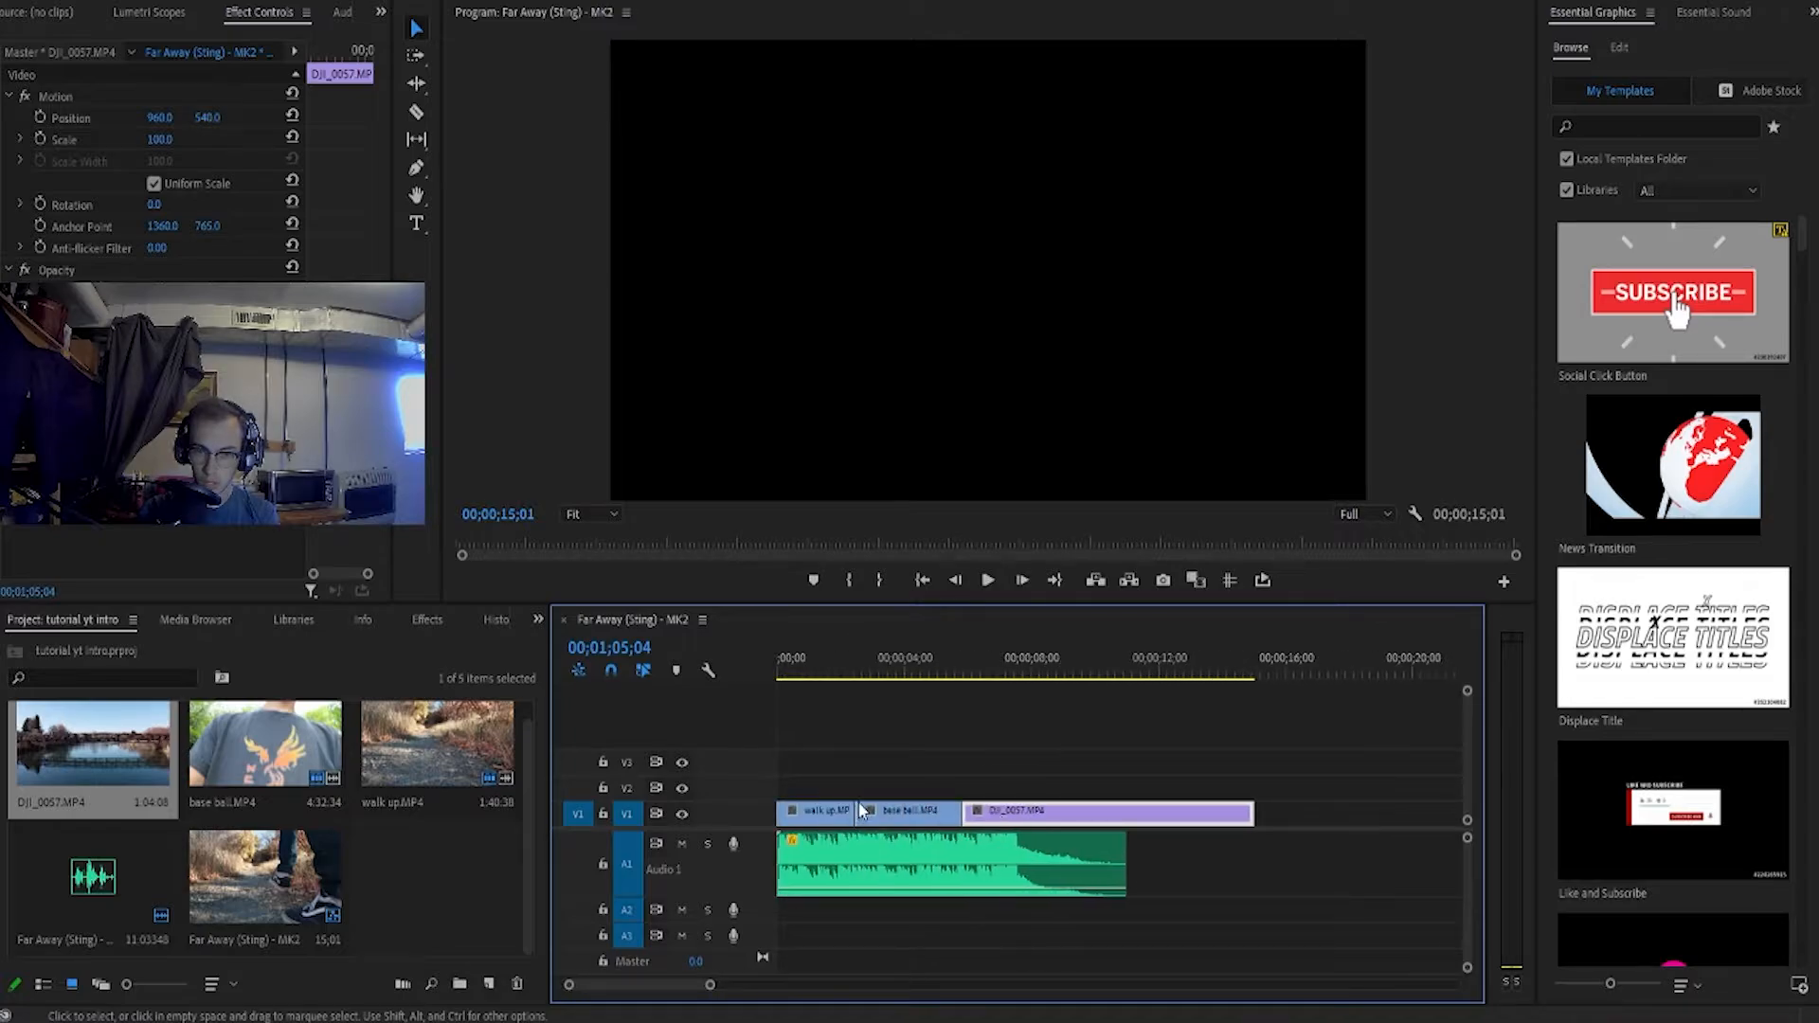
Play into the DJI_0057.MP4 clip, split it at 00;00;07;26 and ripple delete the portion before the cut
{"action": "left_click", "coordinate": [938, 668]}
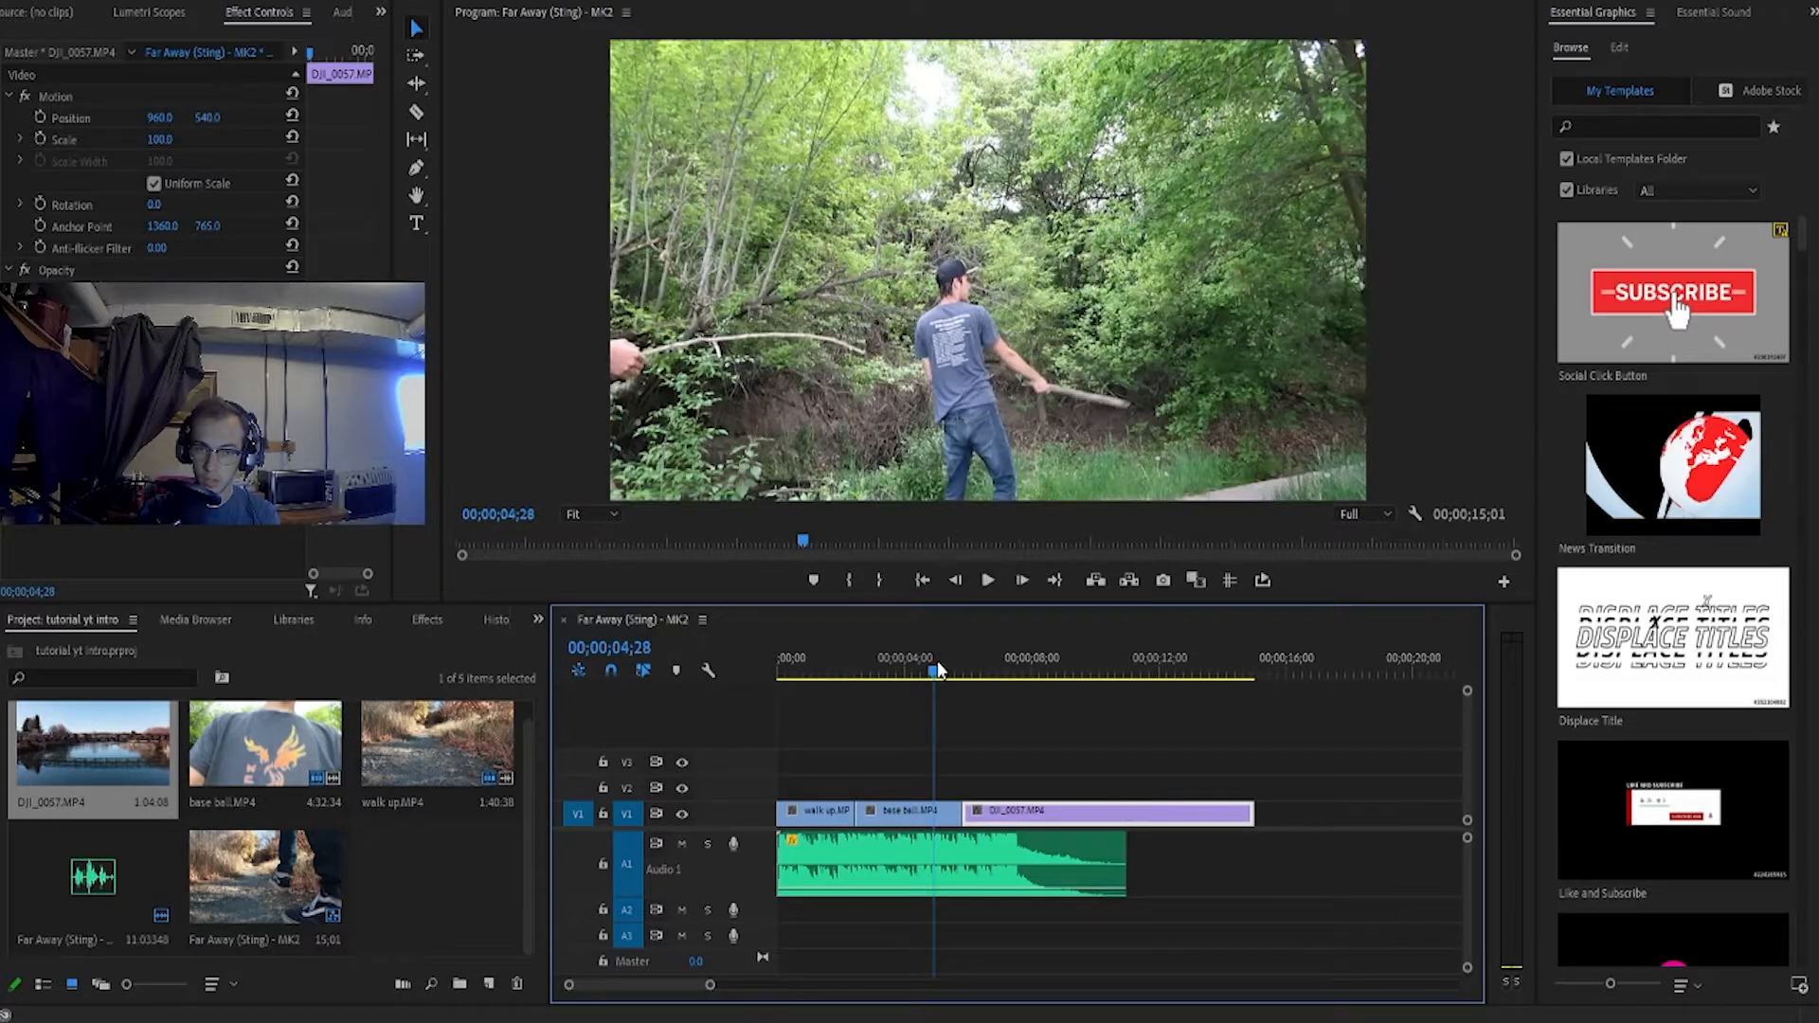
{"action": "key", "text": "space"}
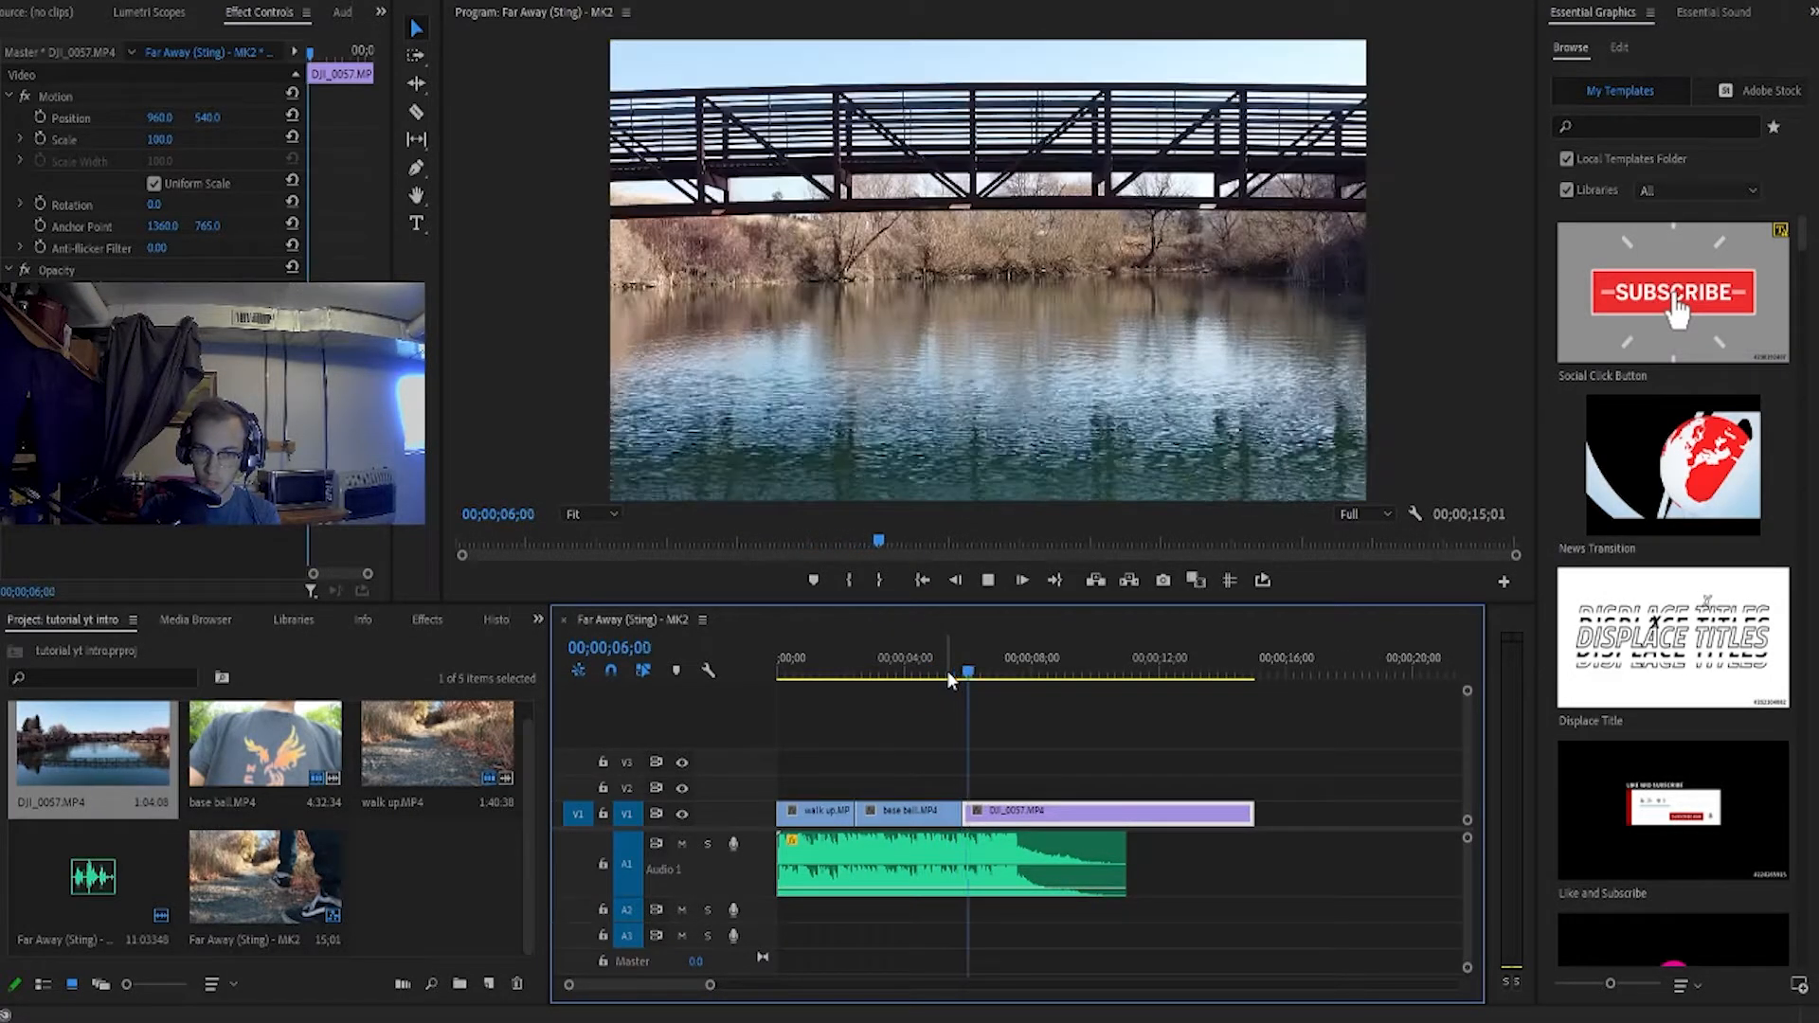
{"action": "key", "text": "space"}
{"action": "key", "text": "c"}
{"action": "left_click", "coordinate": [1027, 814]}
{"action": "key", "text": "v"}
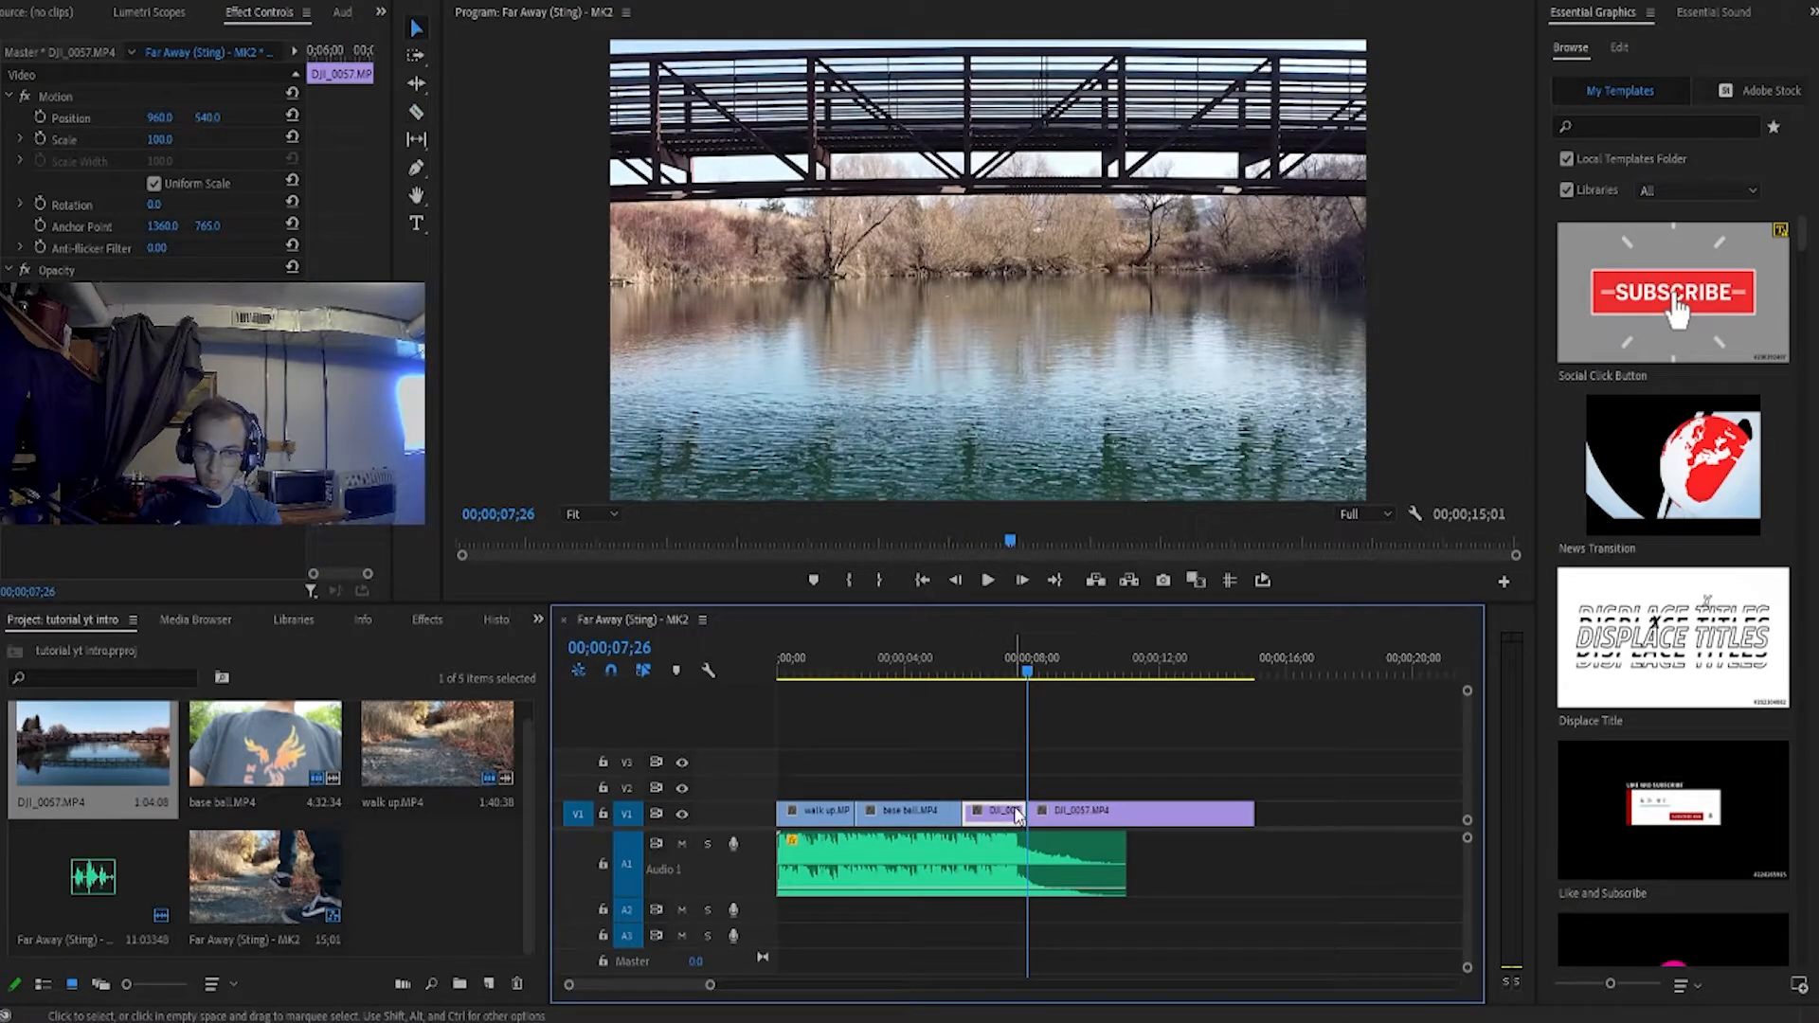
{"action": "left_click", "coordinate": [1016, 815]}
{"action": "key", "text": "shift+Delete"}
Play the sequence from 00;00;05;02 to check the DJI_0057.MP4 clip against the end of the music
{"action": "left_click", "coordinate": [939, 669]}
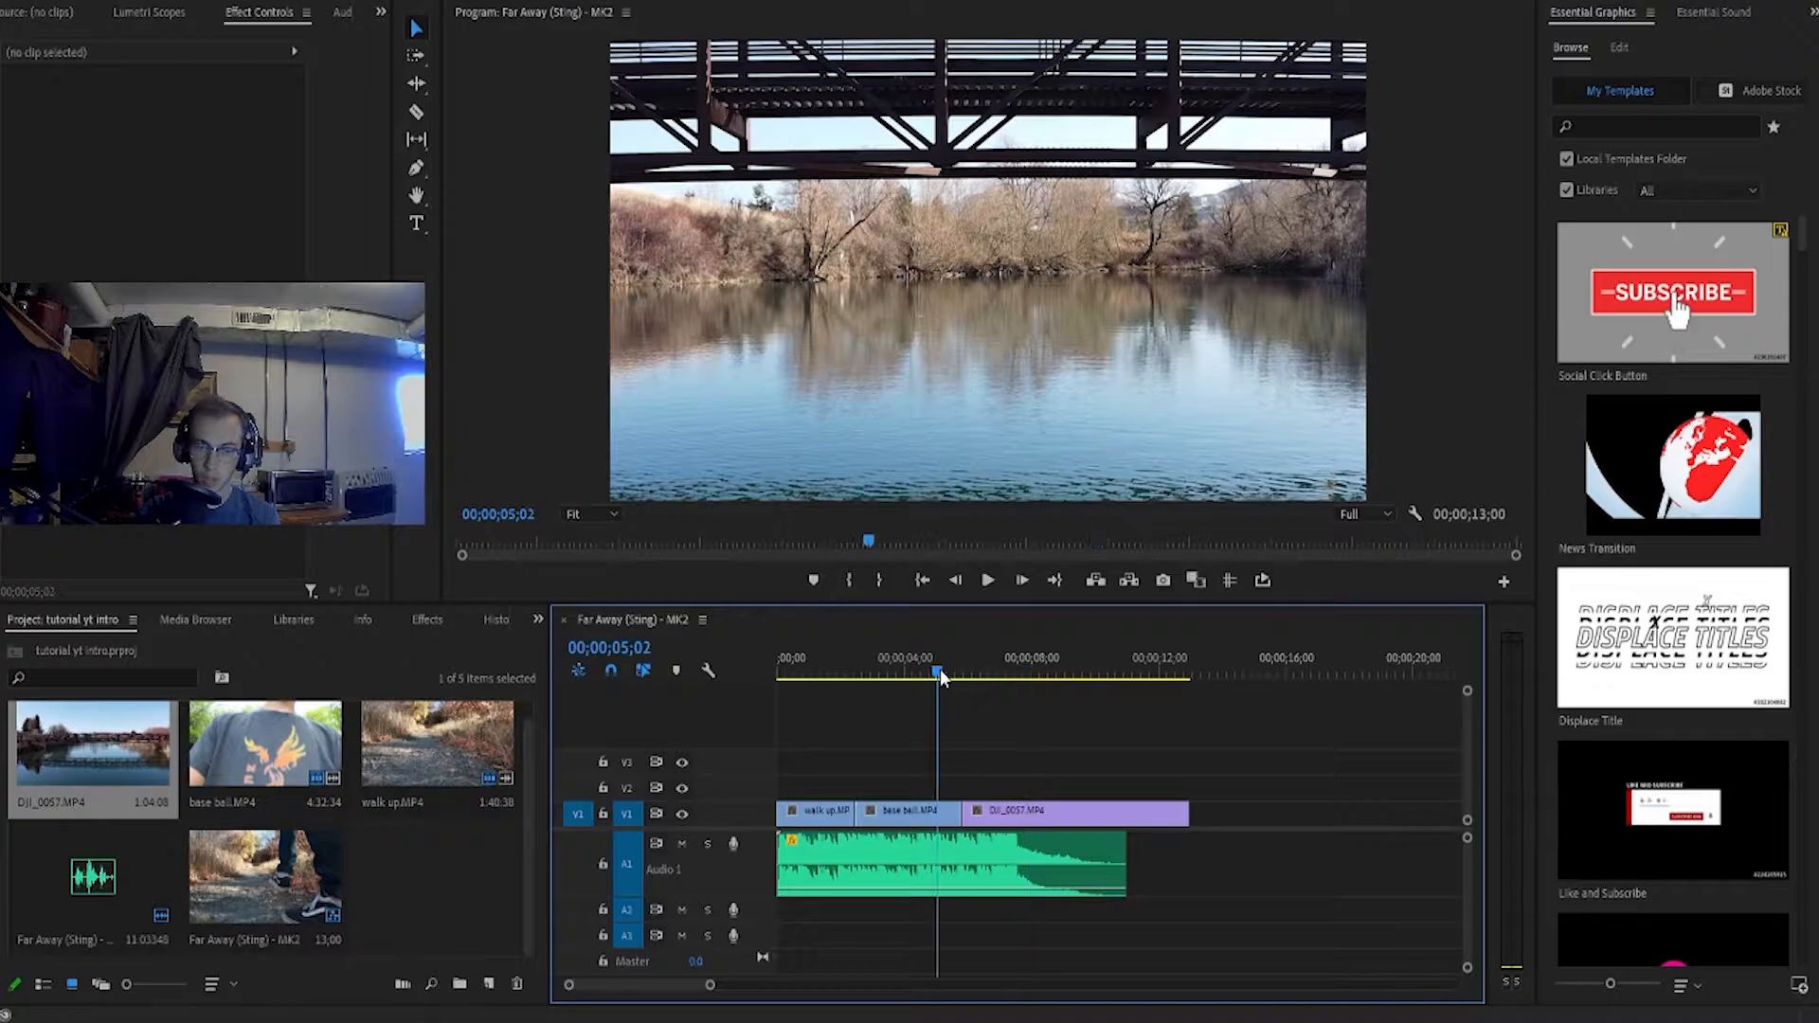
{"action": "key", "text": "space"}
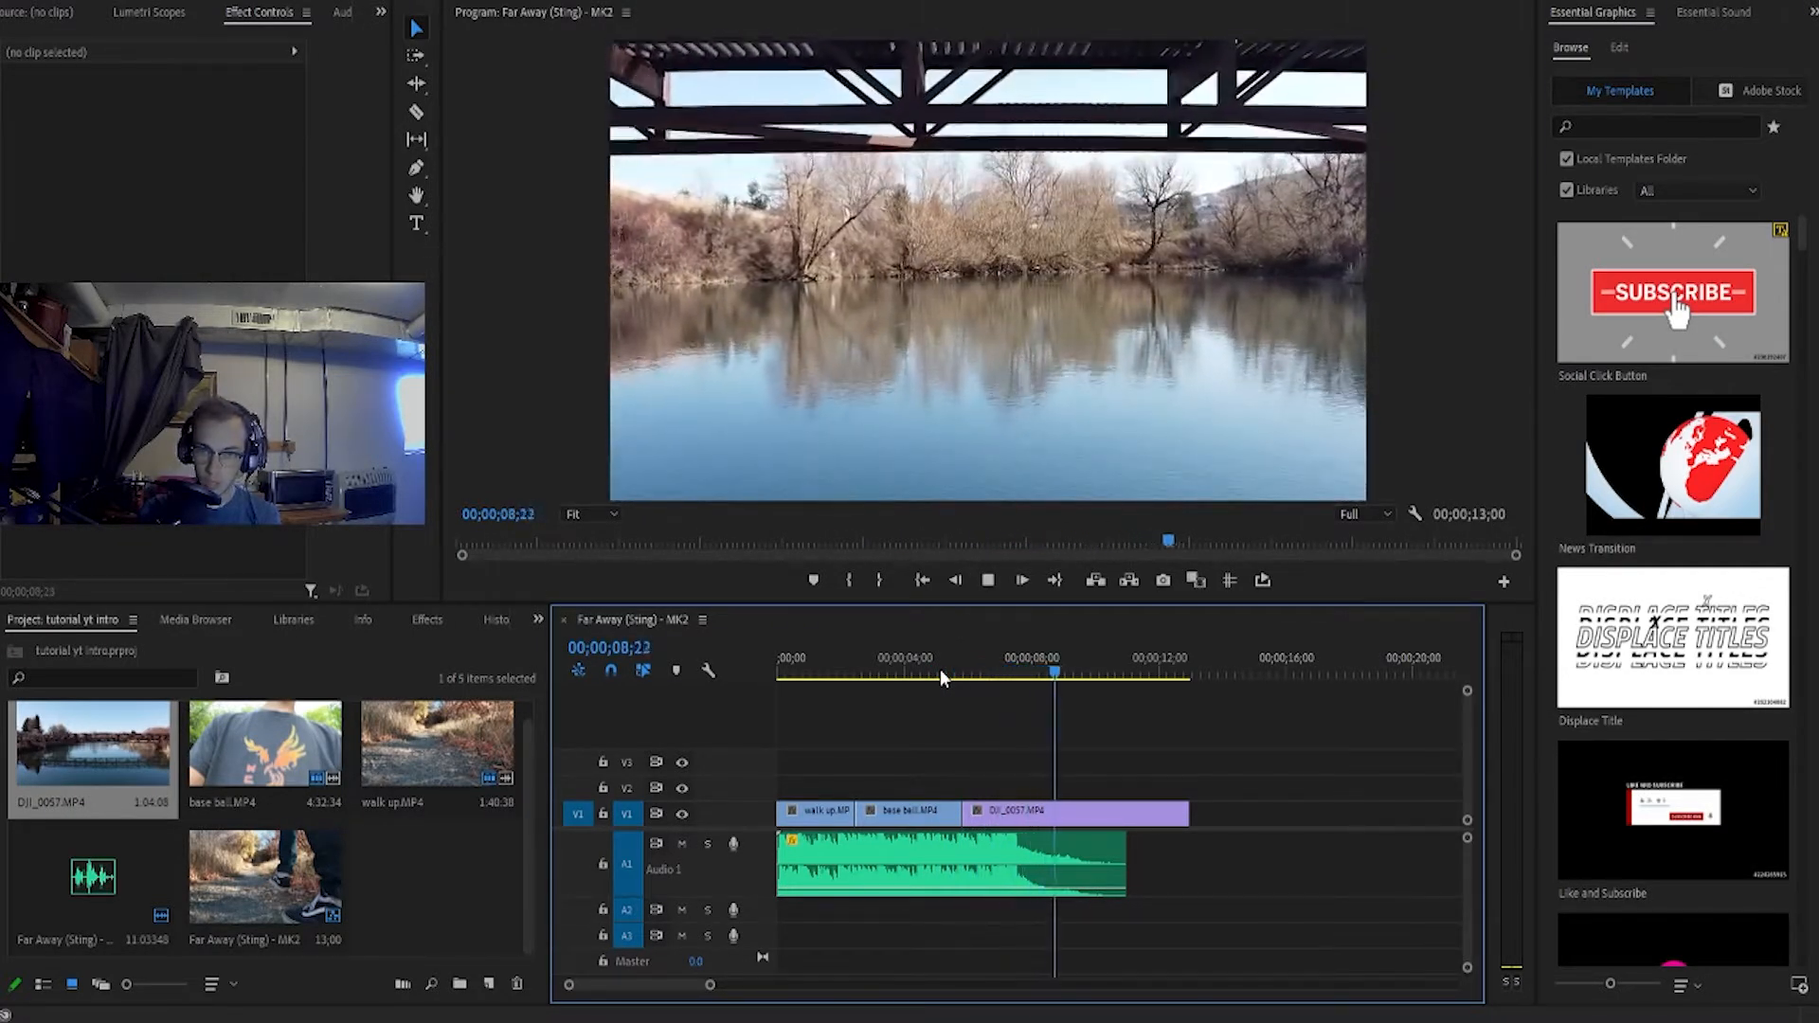
{"action": "key", "text": "space"}
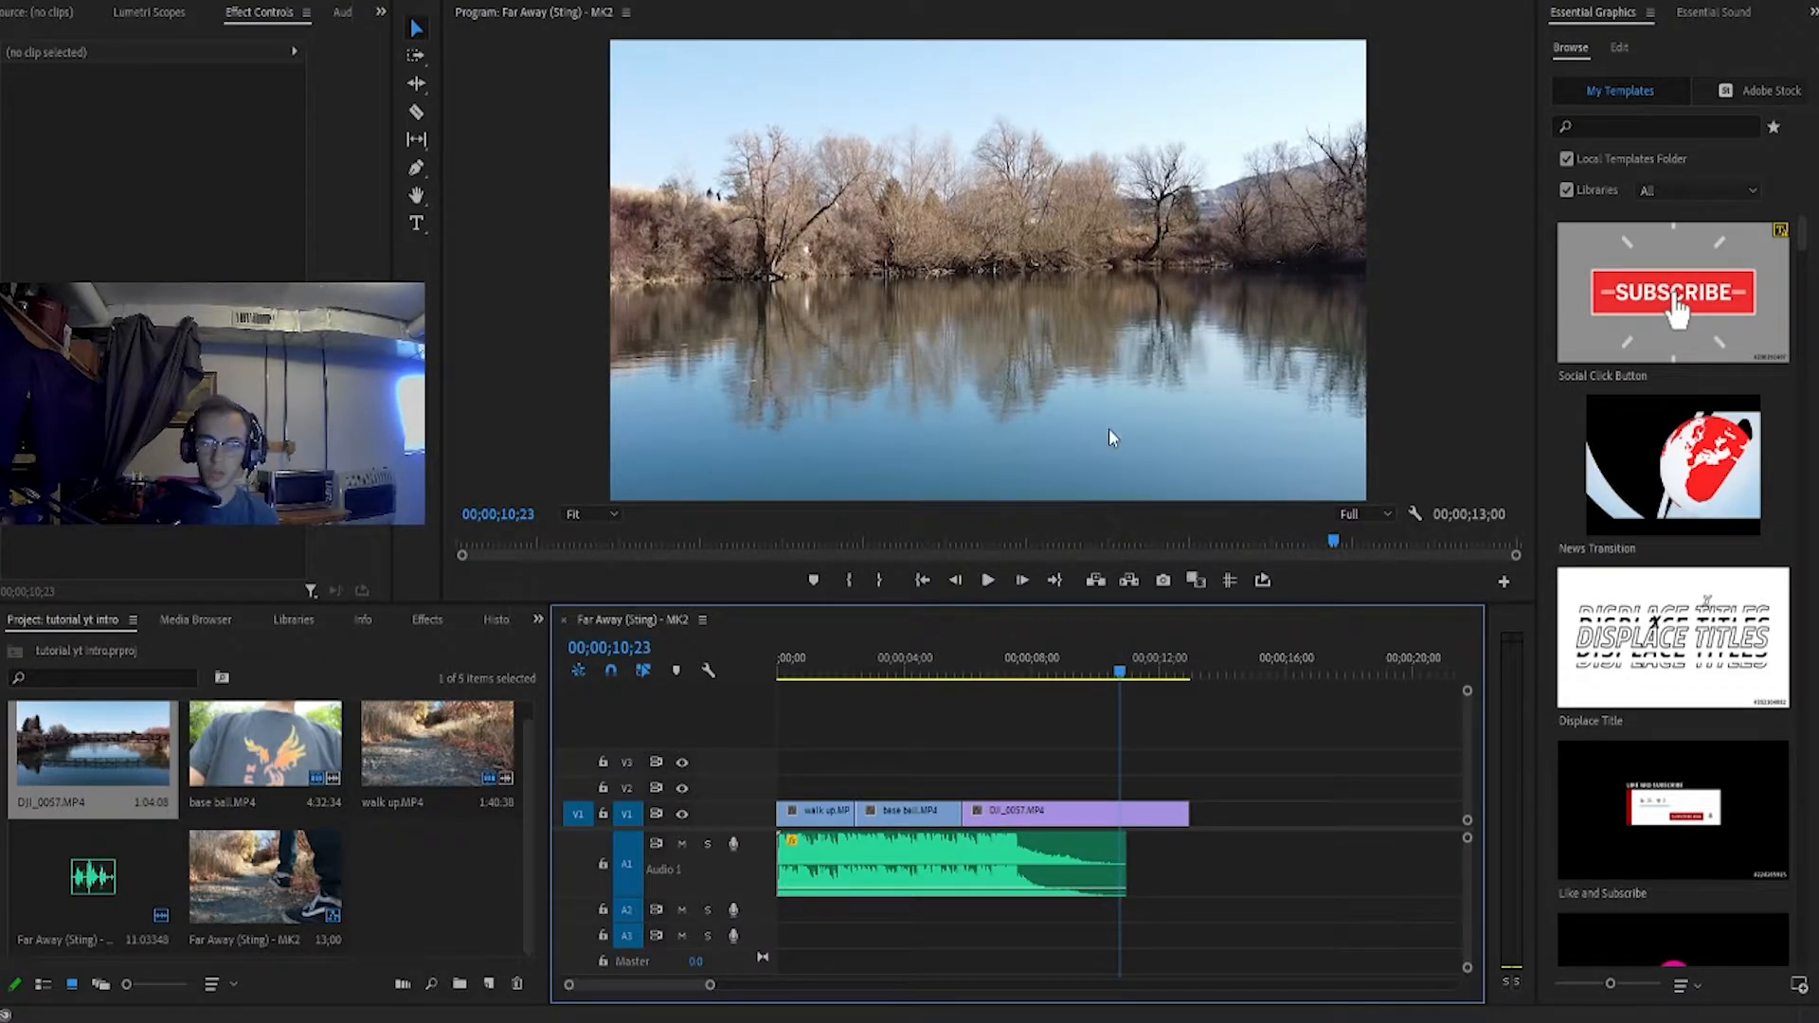
{"action": "scroll", "coordinate": [1121, 986], "scroll_direction": "up", "scroll_amount": 2}
{"action": "scroll", "coordinate": [1121, 985], "scroll_direction": "down", "scroll_amount": 4}
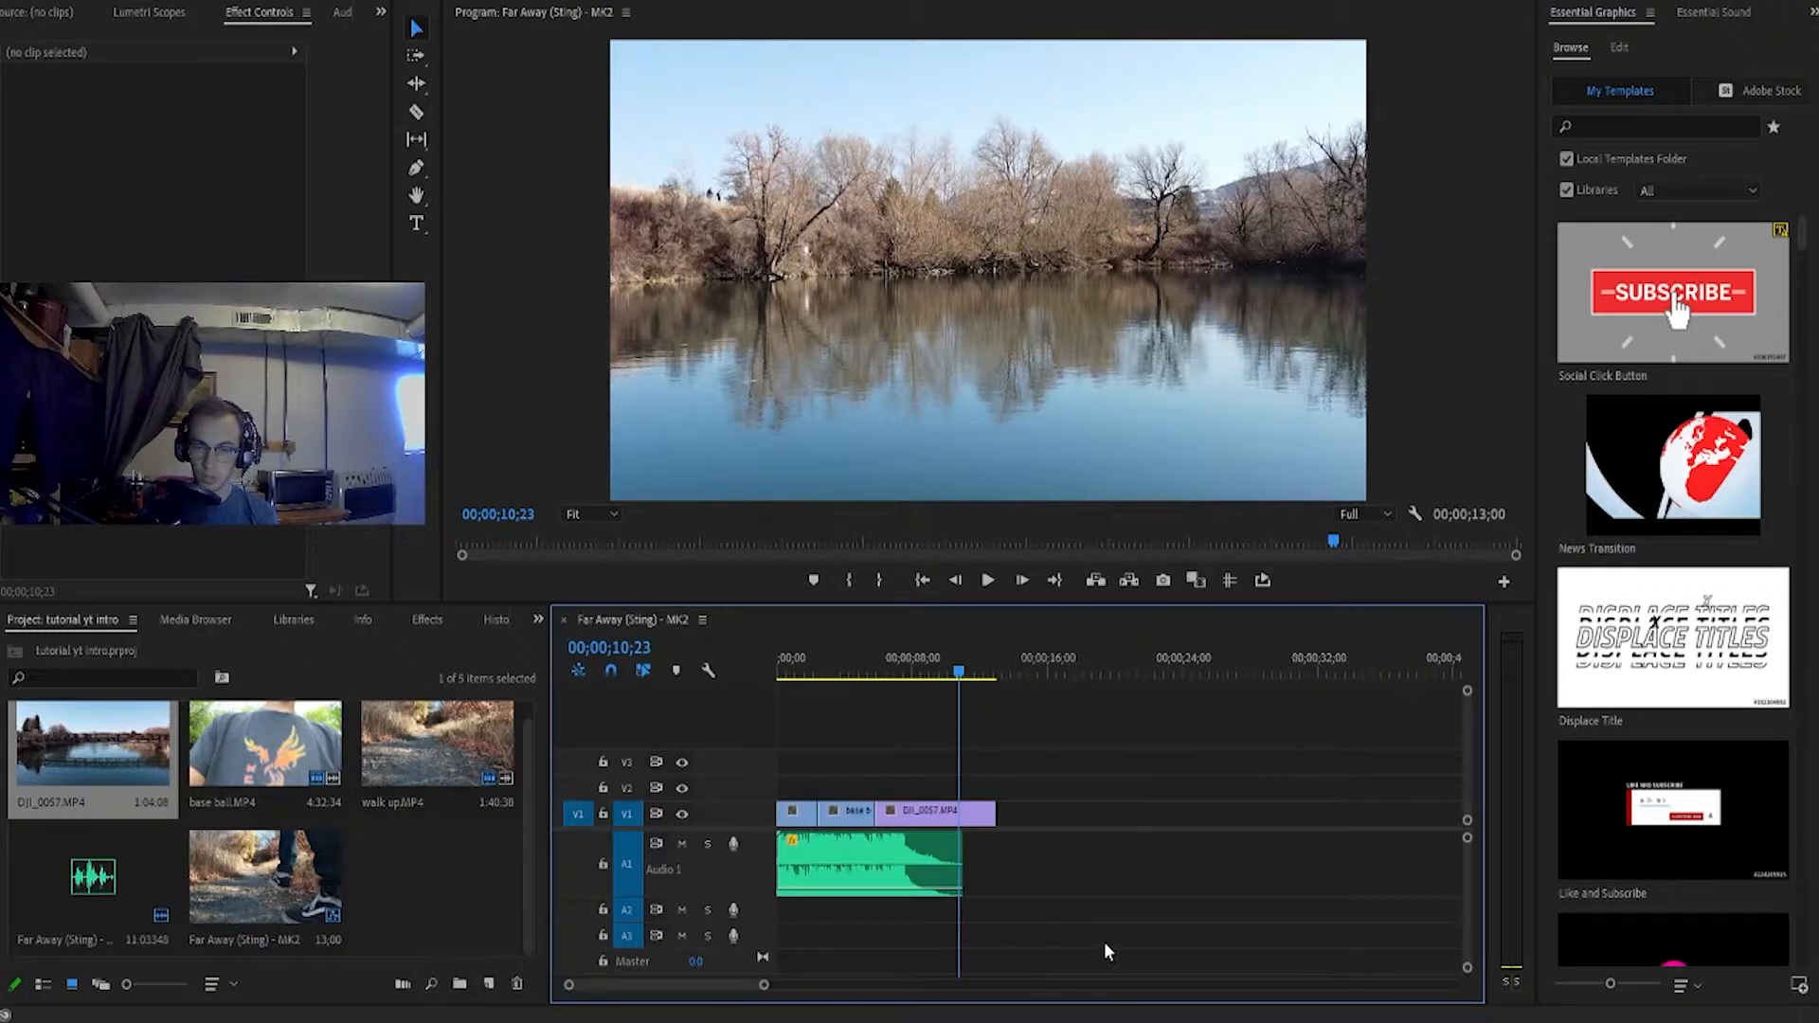
Add the Displace Title template to track V2 at the start of the sequence
{"action": "left_click_drag", "start_coordinate": [973, 688], "coordinate": [779, 665]}
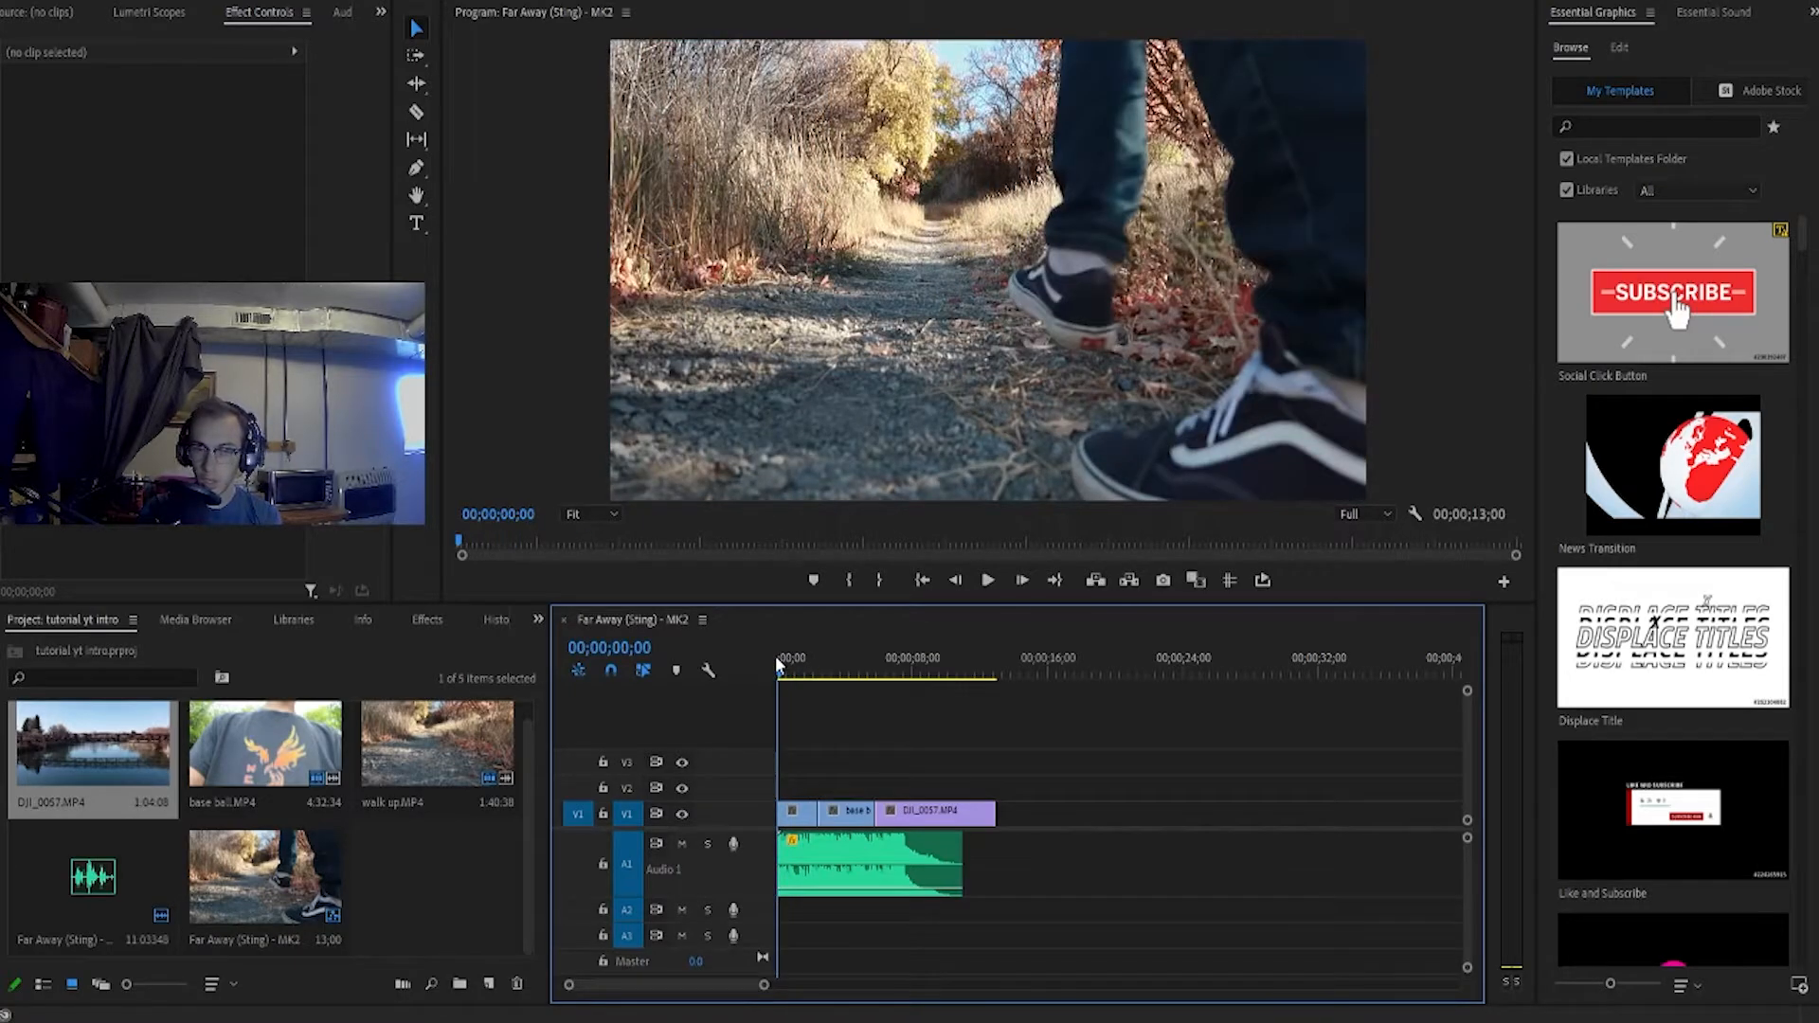
{"action": "left_click", "coordinate": [1683, 633]}
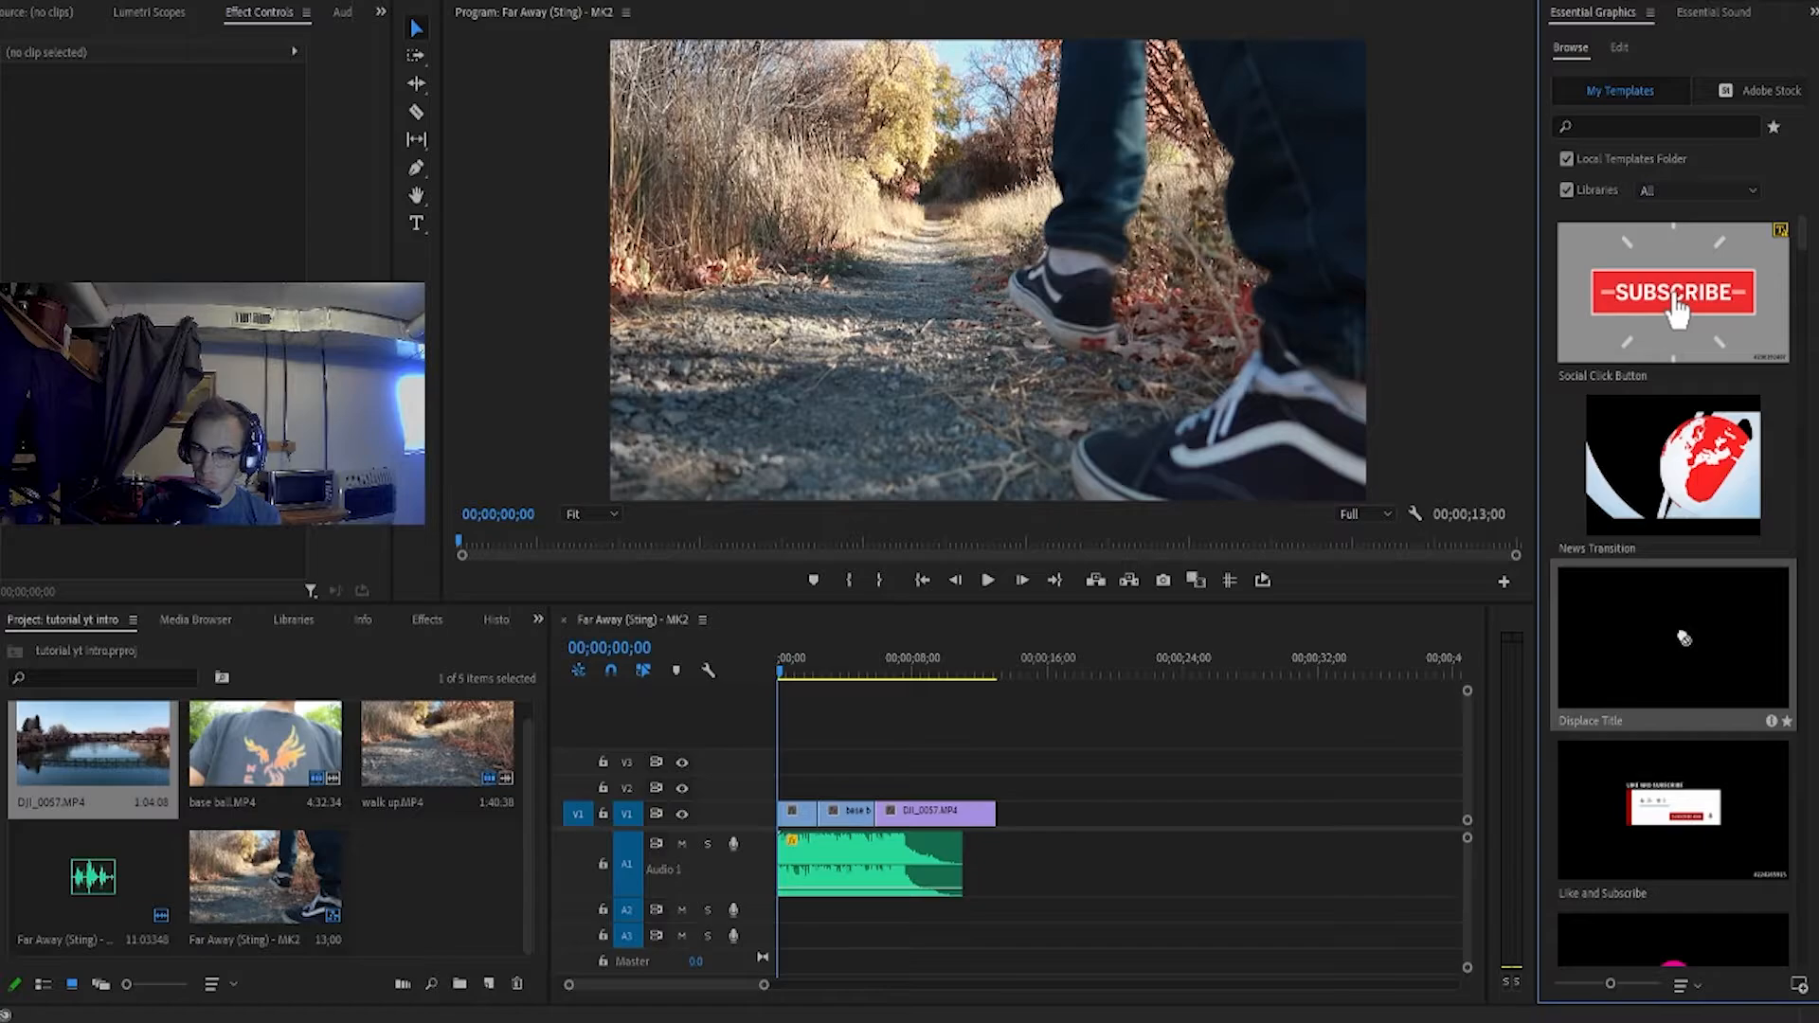
{"action": "left_click_drag", "start_coordinate": [1682, 638], "coordinate": [792, 798]}
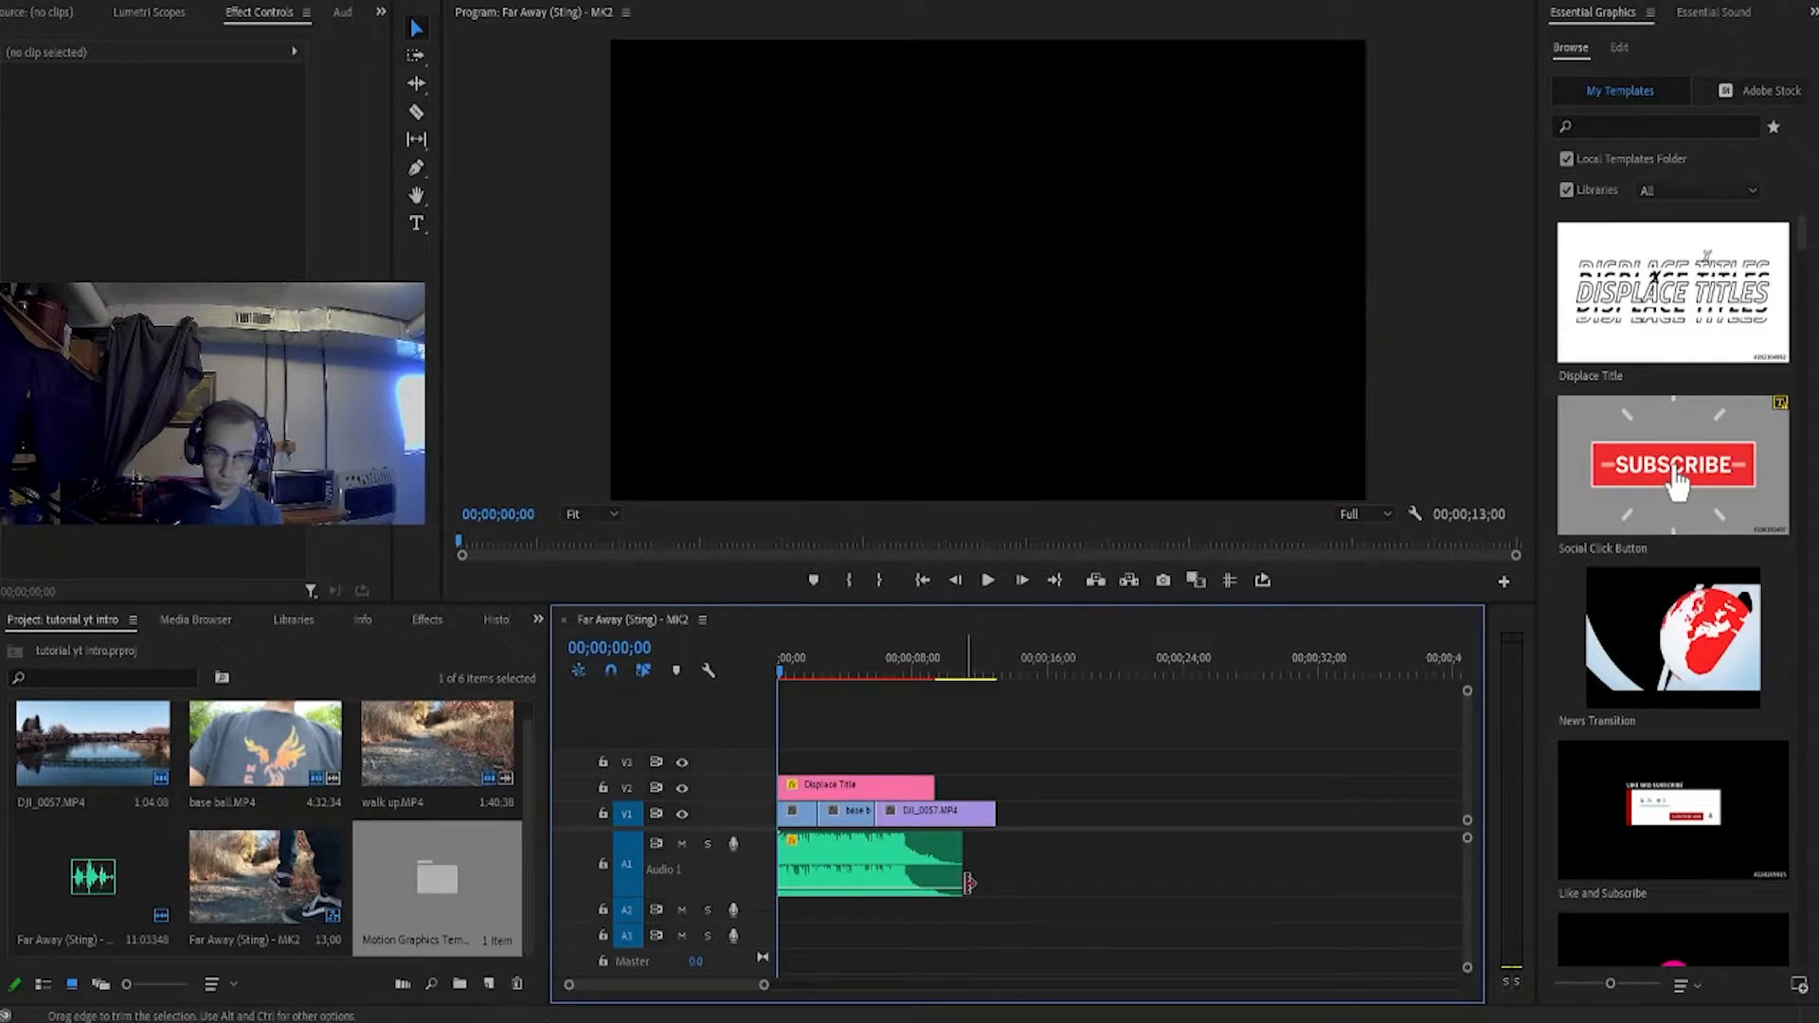
Play and scrub the opening of the sequence to examine the Displace Title animation over the clips
{"action": "left_click", "coordinate": [792, 673]}
{"action": "left_click_drag", "start_coordinate": [796, 672], "coordinate": [757, 660]}
{"action": "key", "text": "space"}
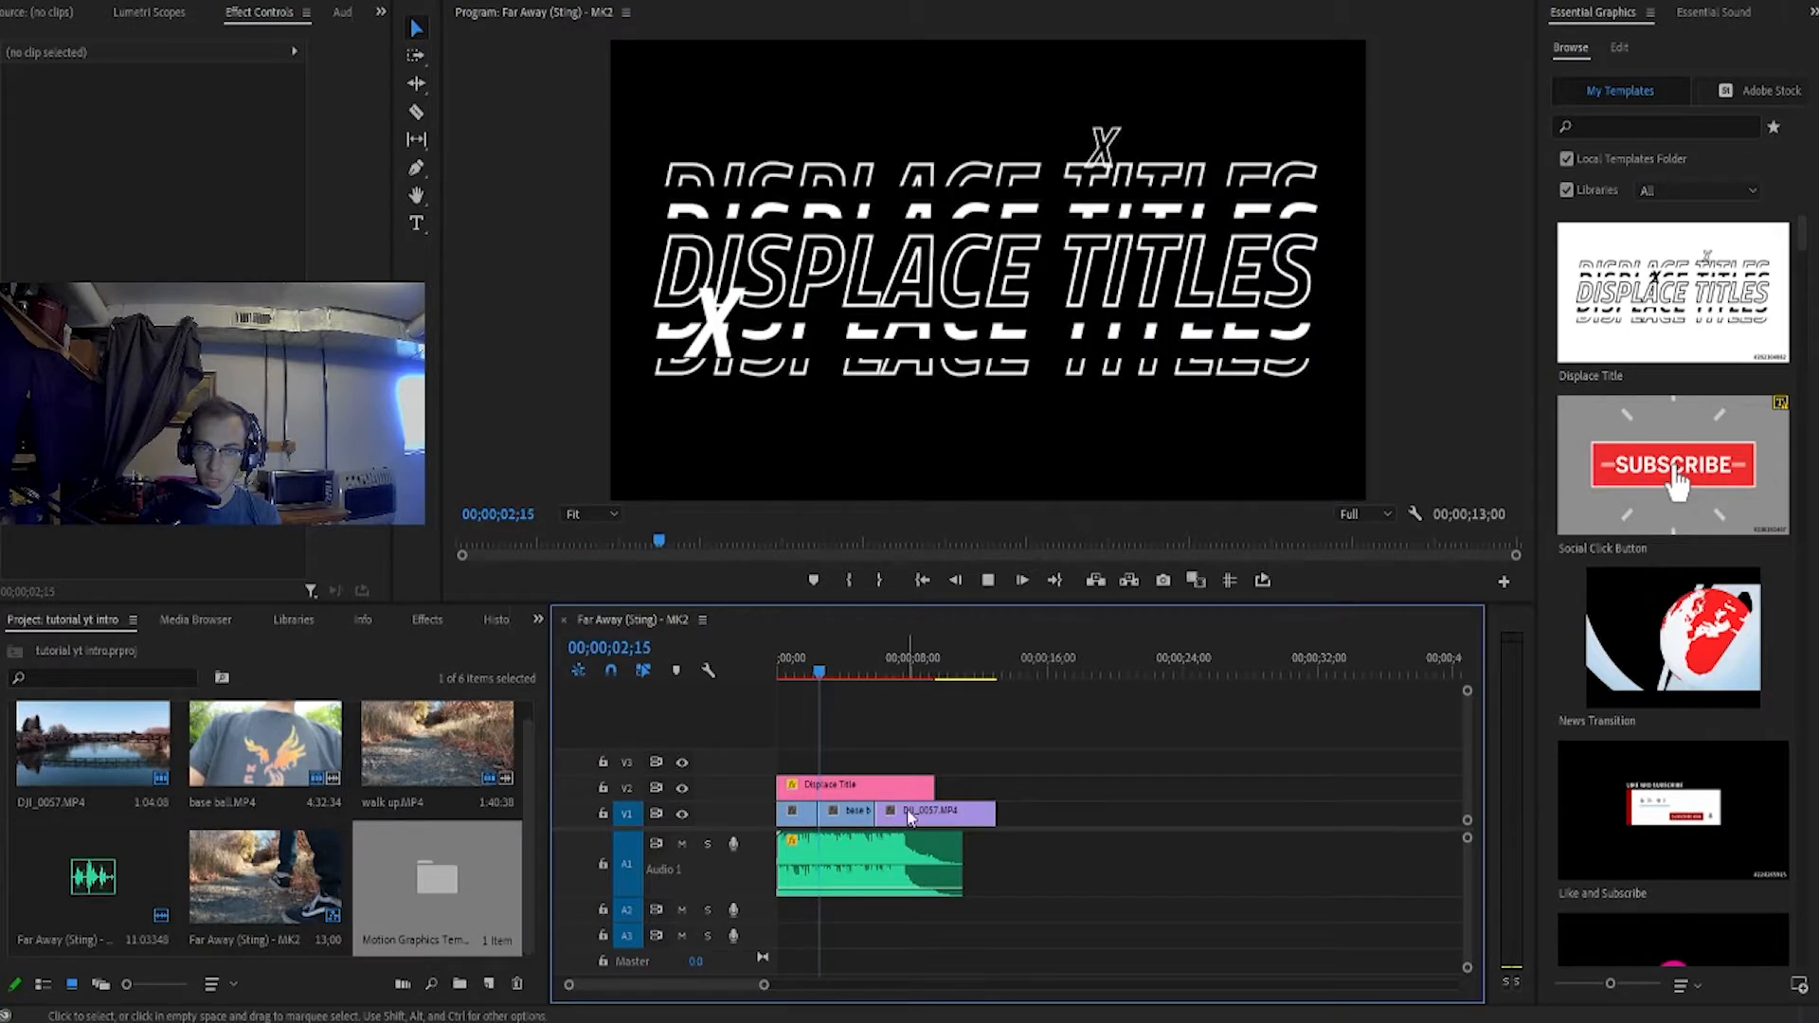
{"action": "key", "text": "space"}
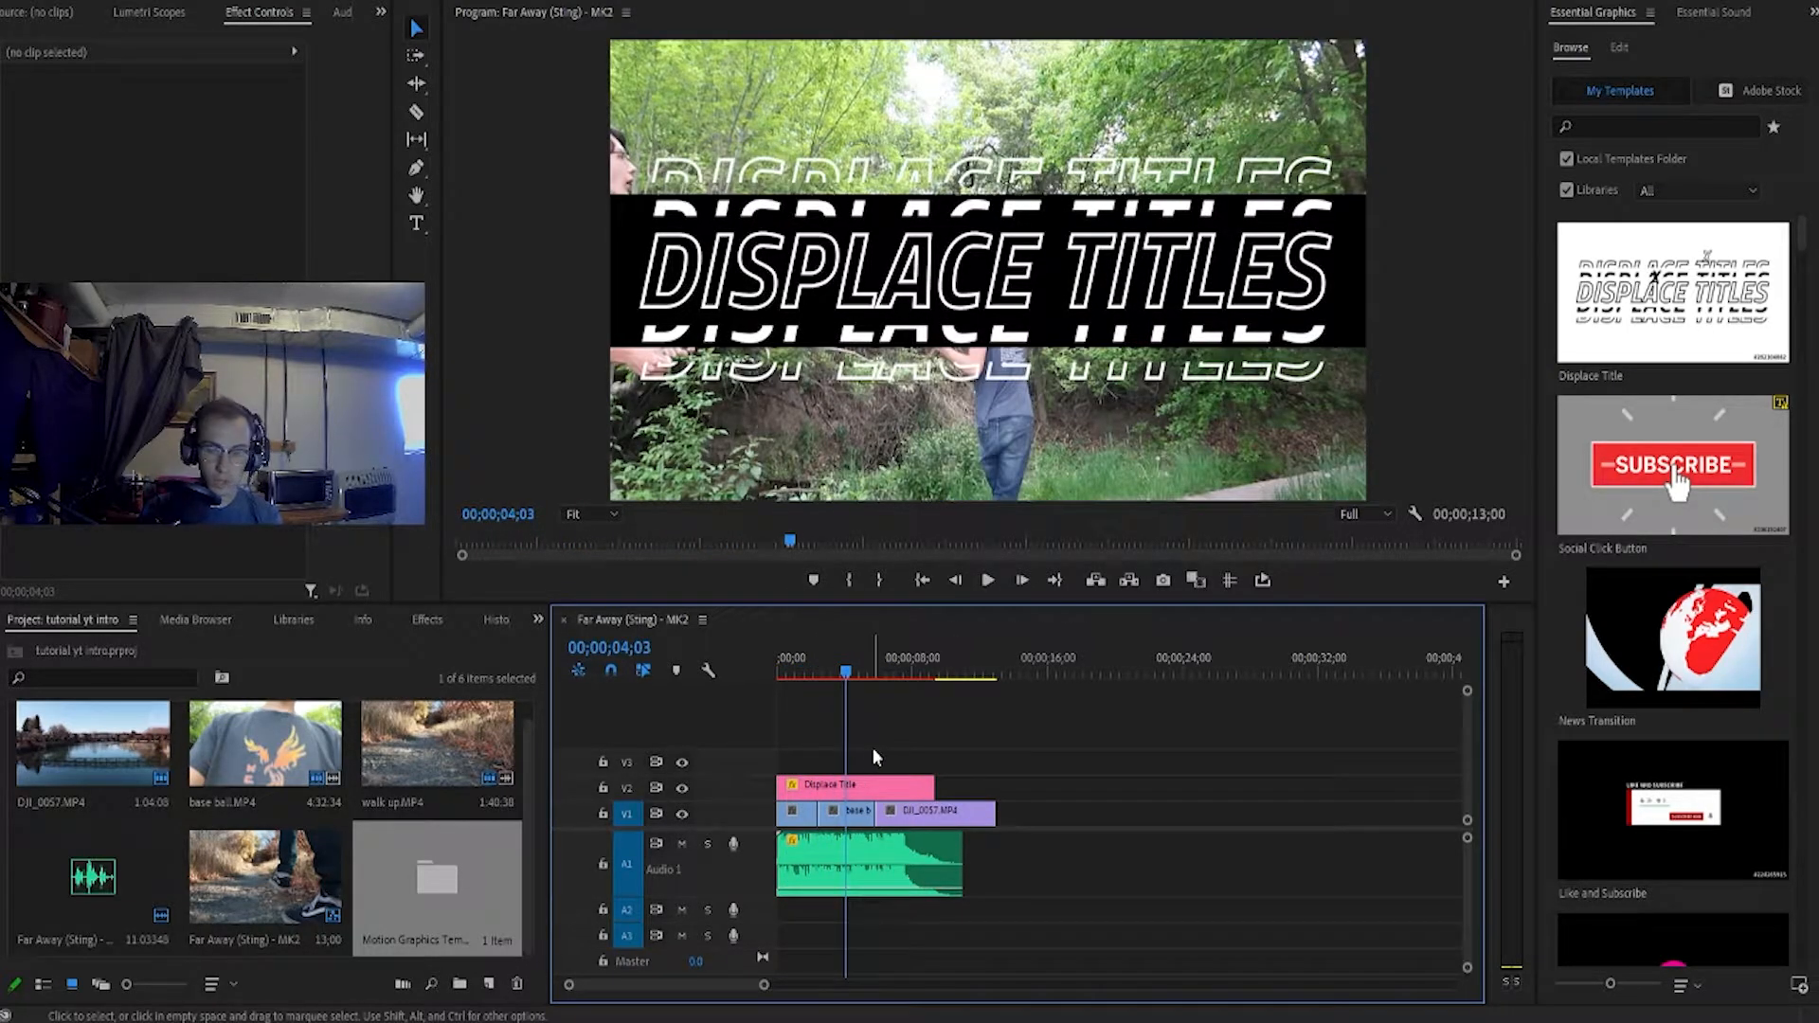
{"action": "key", "text": "="}
{"action": "key", "text": "="}
{"action": "key", "text": "="}
{"action": "key", "text": "="}
{"action": "left_click_drag", "start_coordinate": [959, 668], "coordinate": [797, 668]}
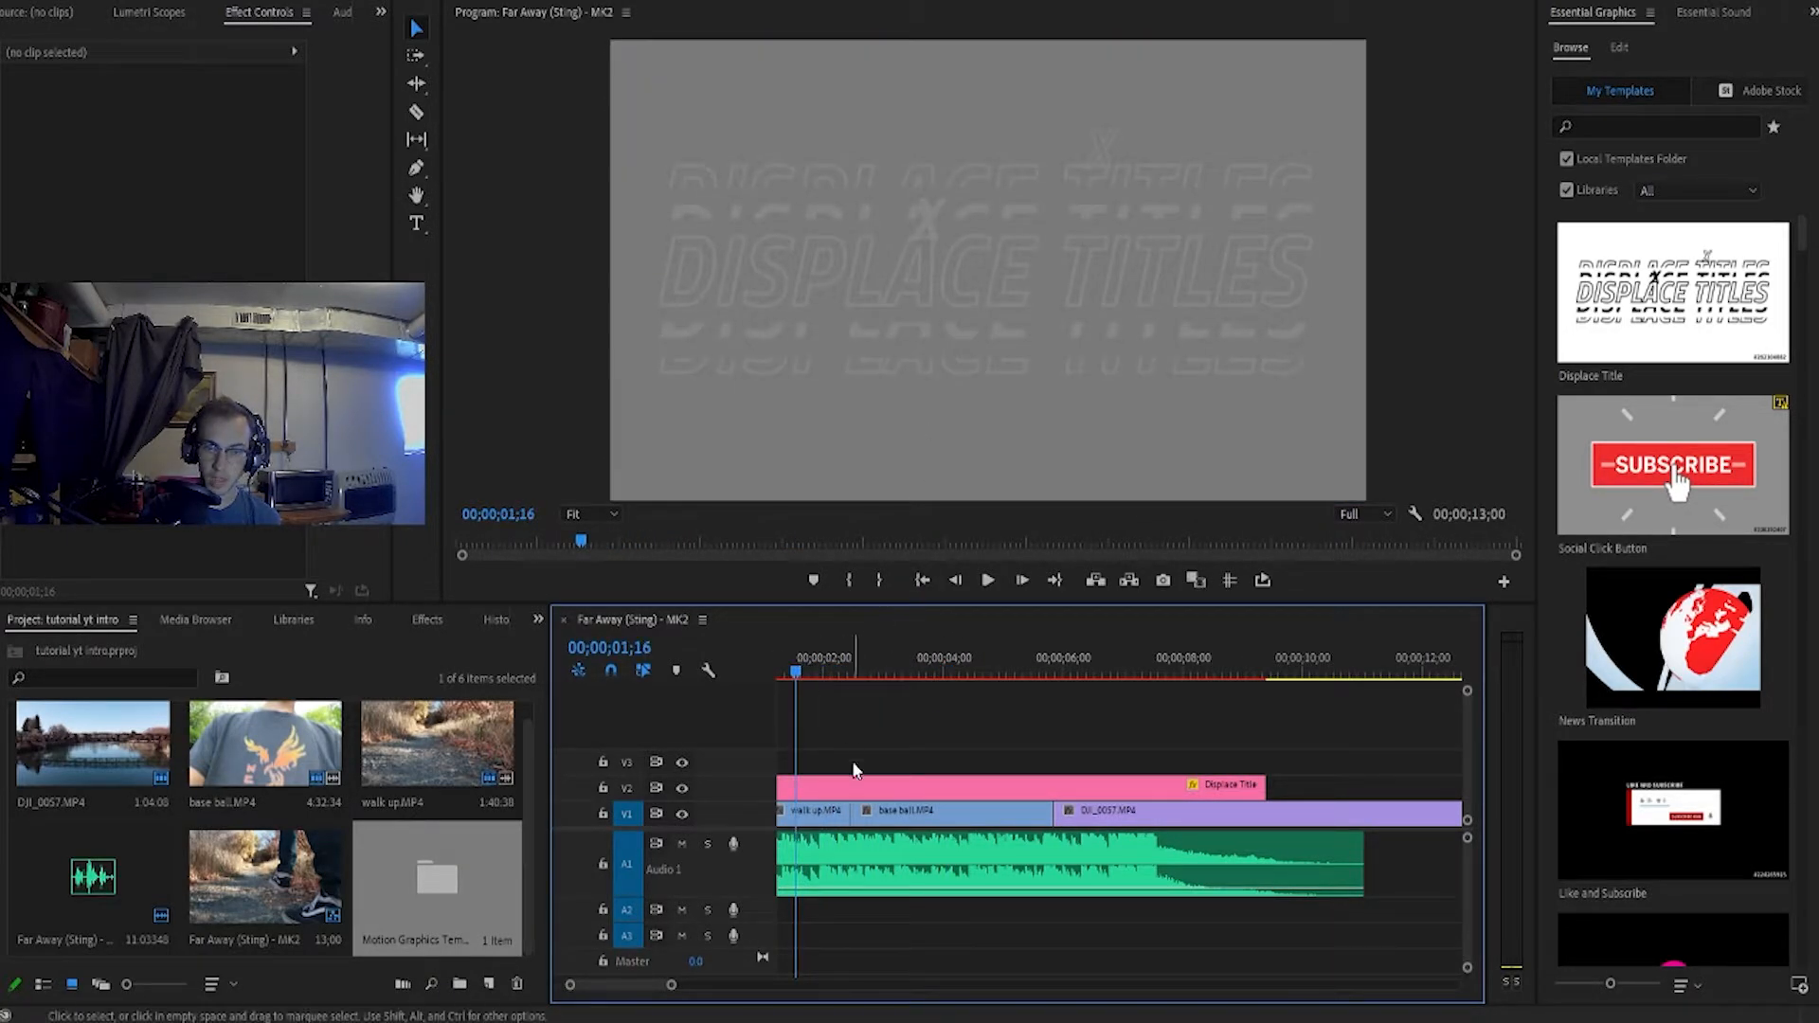
Select the Displace Title clip on V2 and play the sequence from the start to the title's end
{"action": "left_click", "coordinate": [866, 787]}
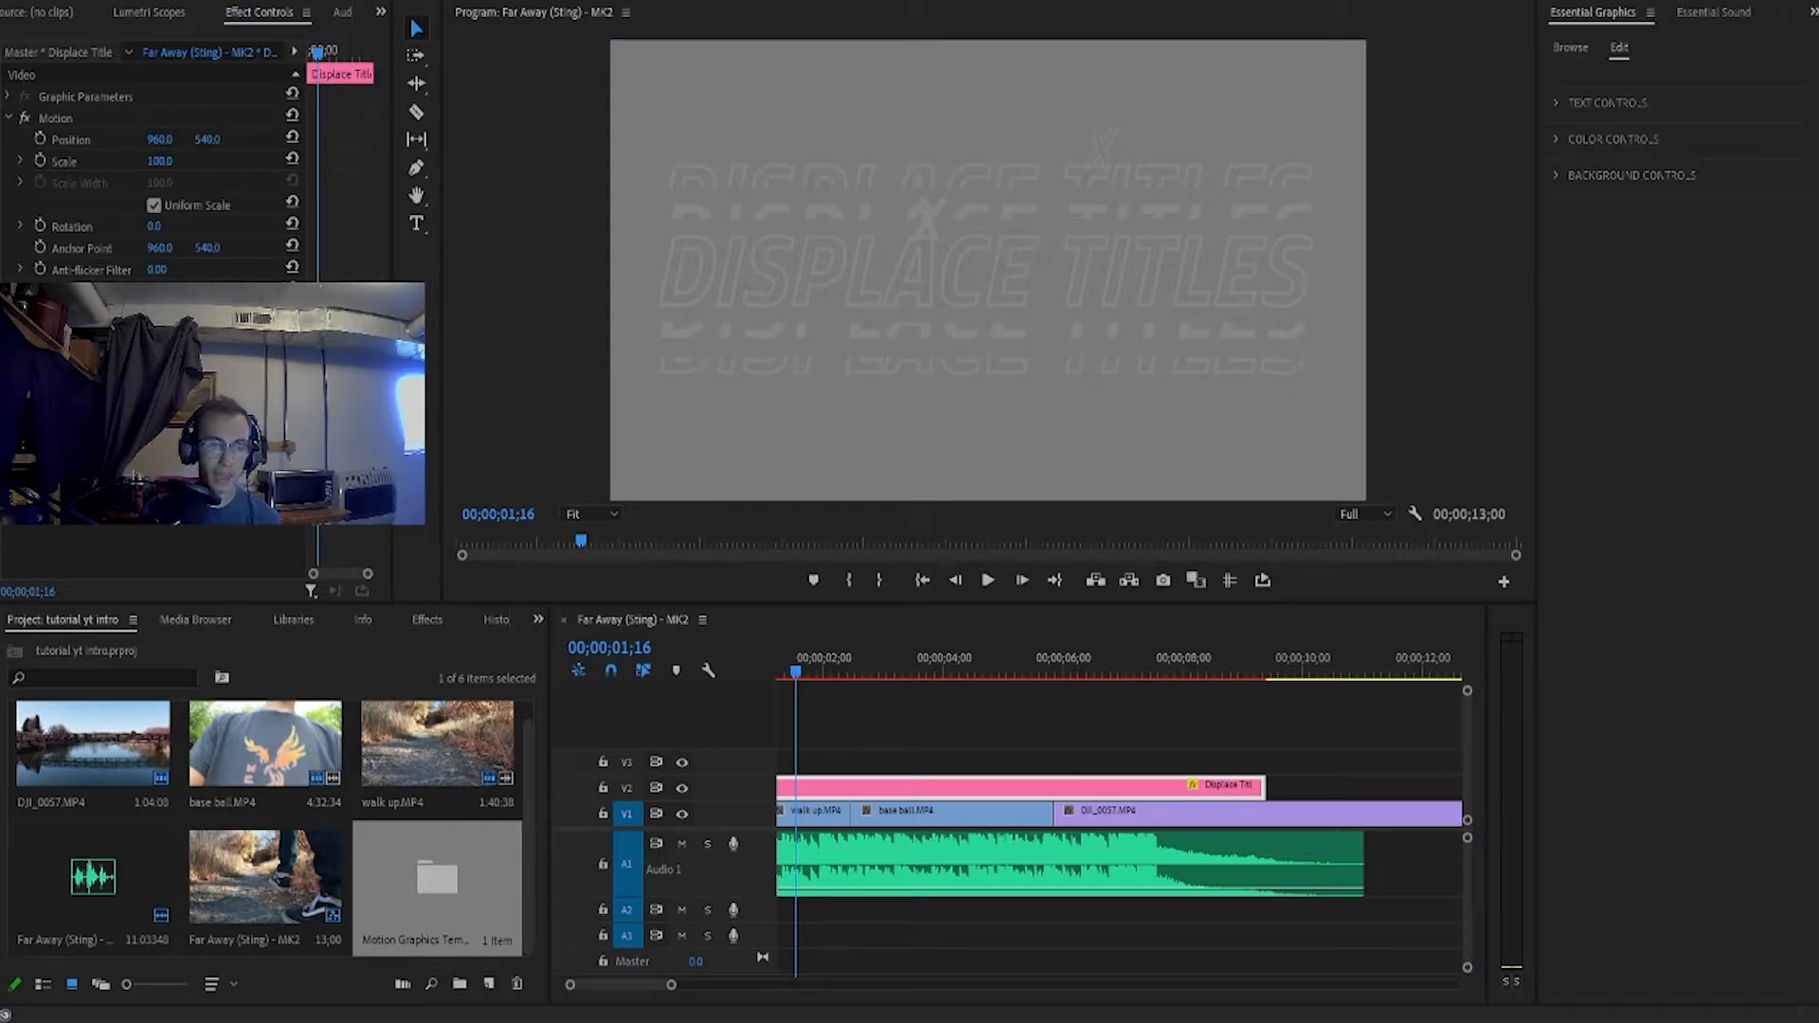
{"action": "left_click_drag", "start_coordinate": [827, 675], "coordinate": [810, 672]}
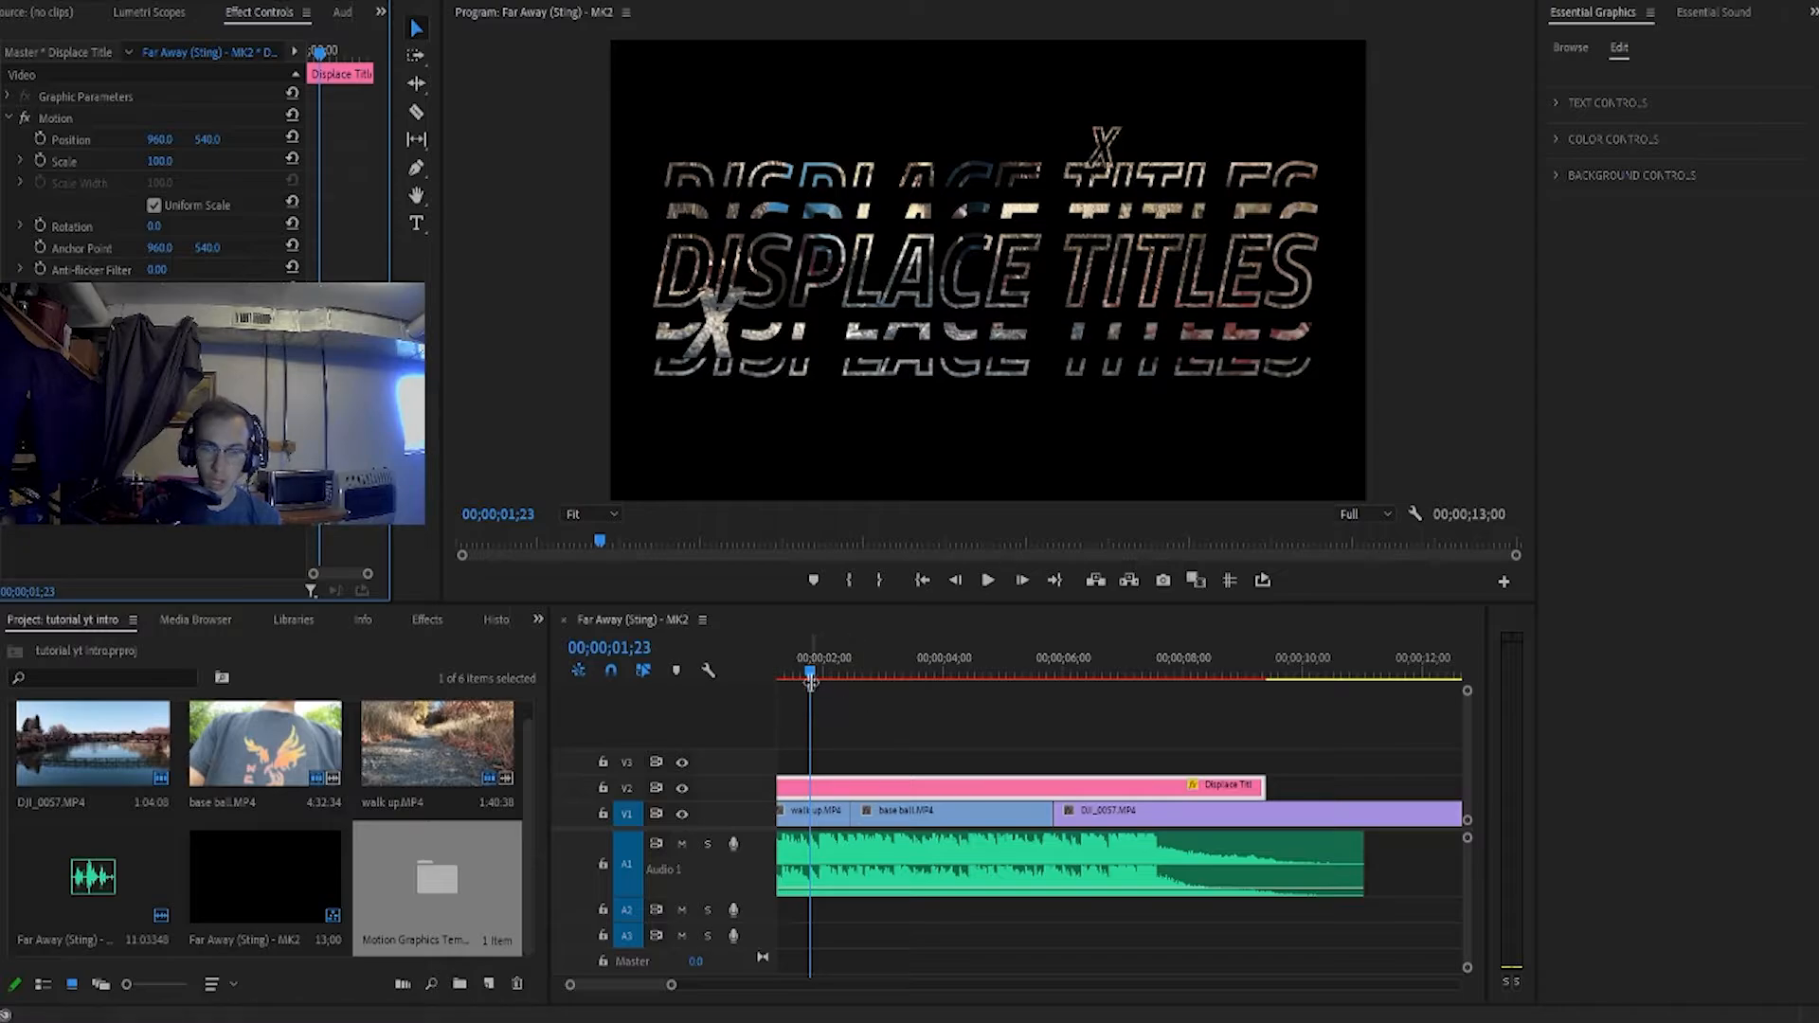
{"action": "left_click_drag", "start_coordinate": [809, 674], "coordinate": [749, 663]}
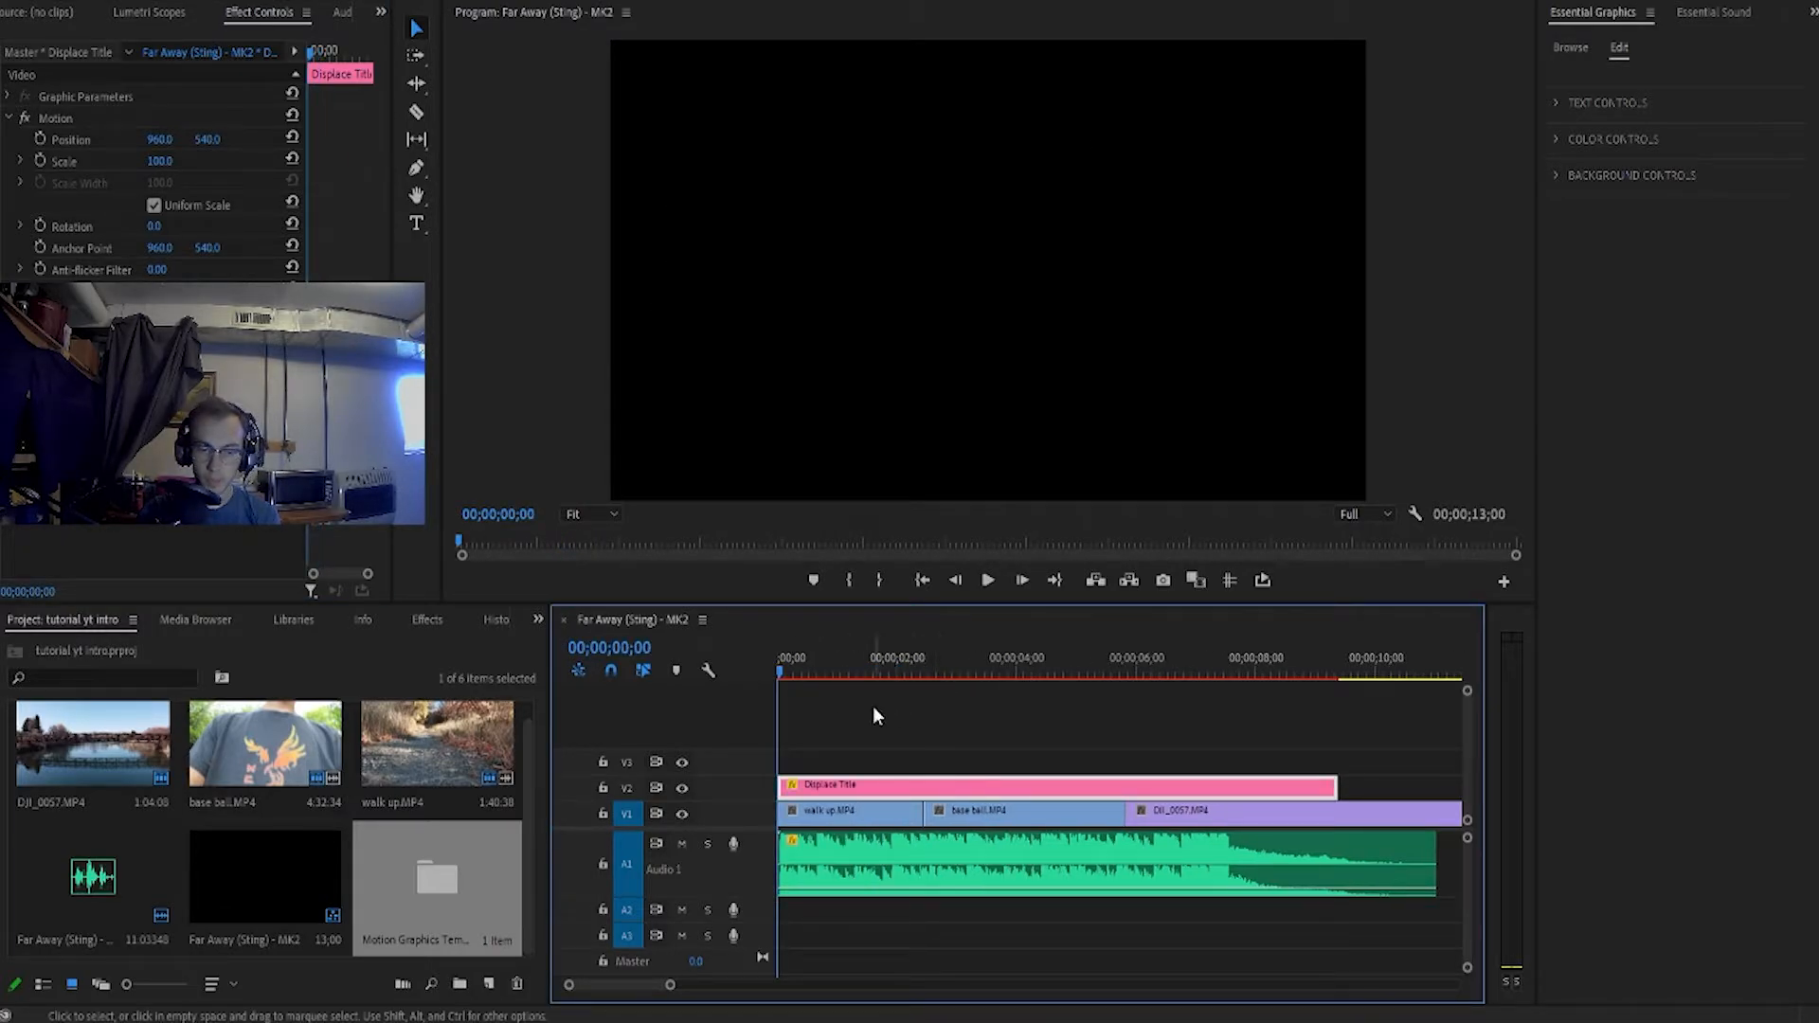
{"action": "key", "text": "space"}
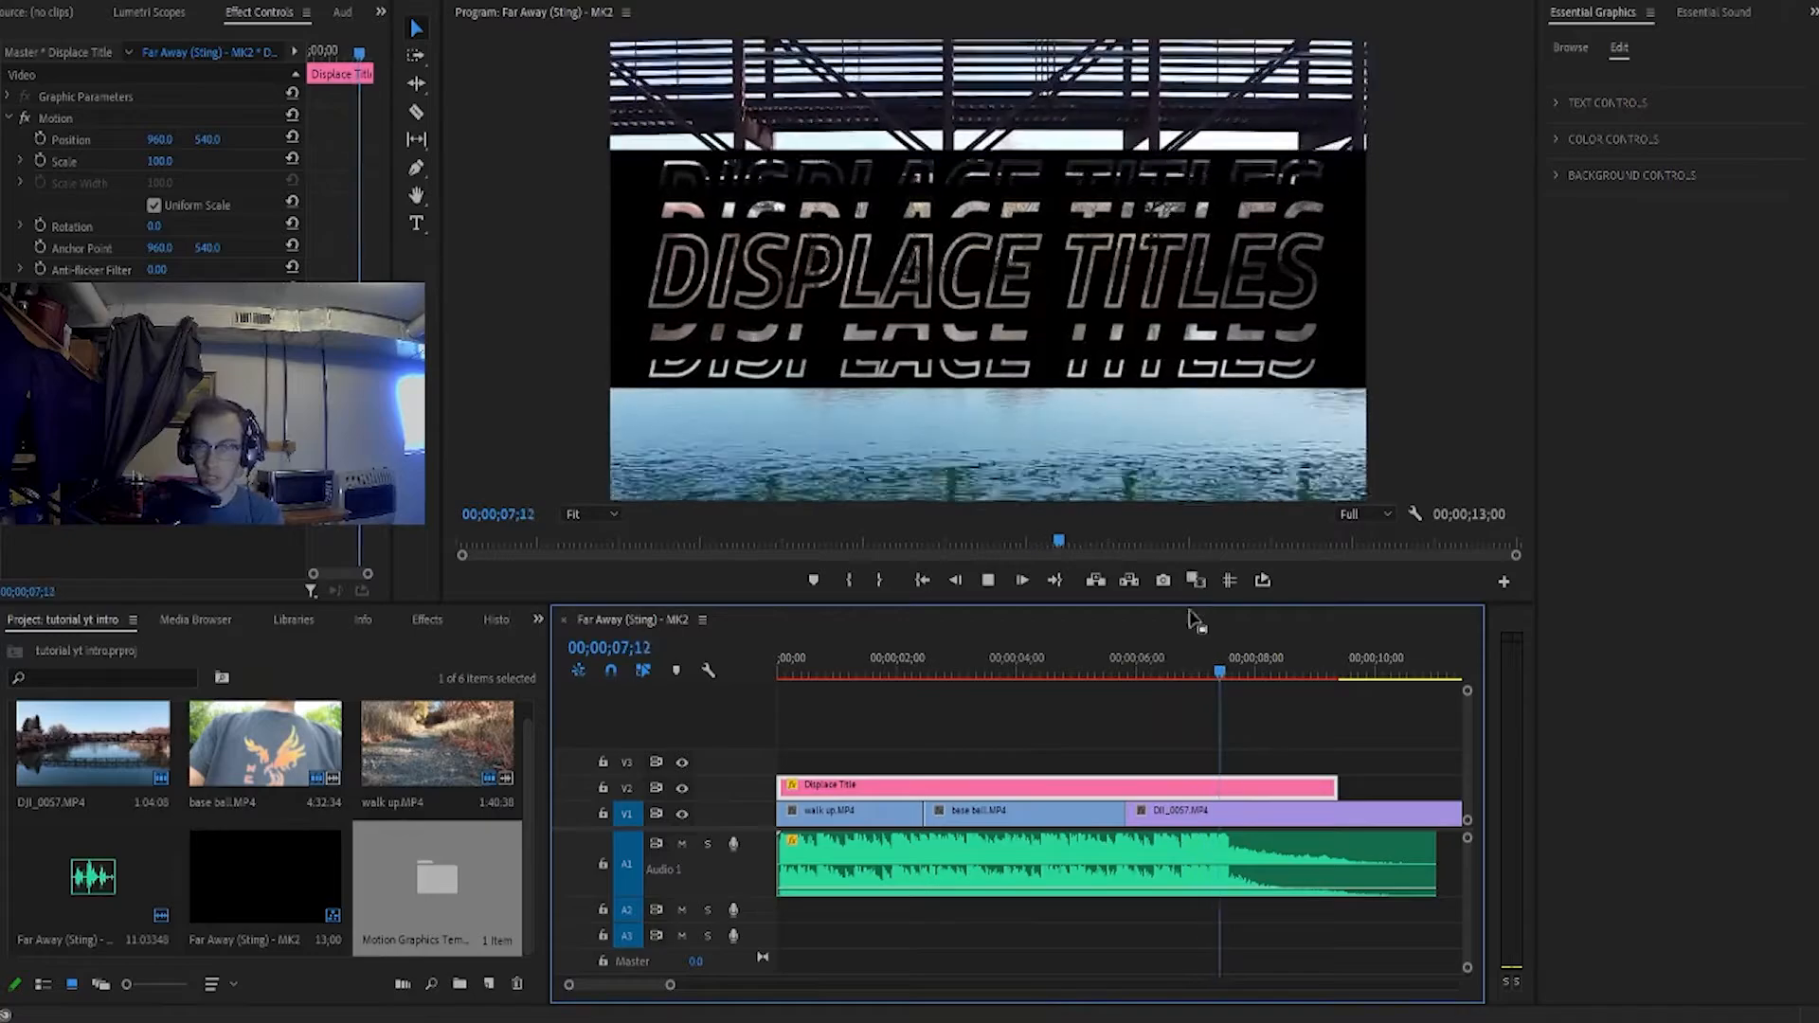
{"action": "scroll", "coordinate": [1086, 689], "scroll_direction": "down", "scroll_amount": 1}
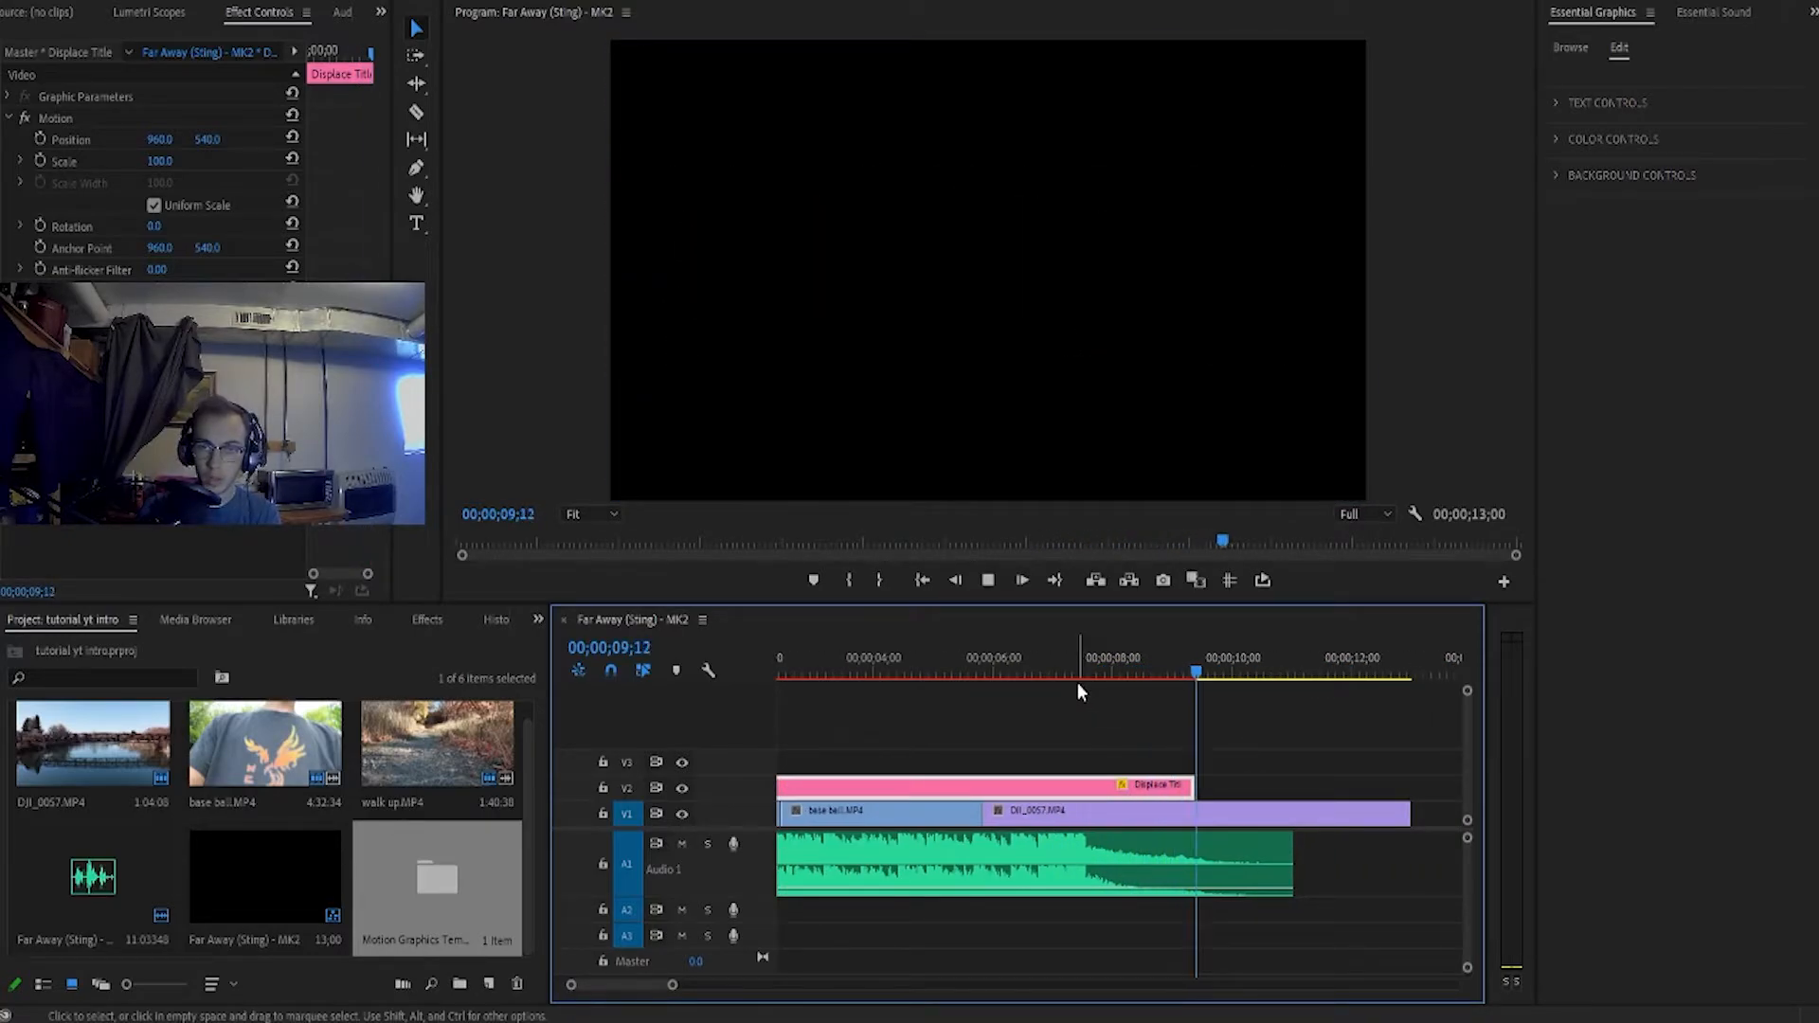
{"action": "key", "text": "space"}
Split the DJI_0057.MP4 clip where the Displace Title clip ends and delete the part after the cut
{"action": "left_click_drag", "start_coordinate": [1216, 678], "coordinate": [1179, 692]}
{"action": "key", "text": "c"}
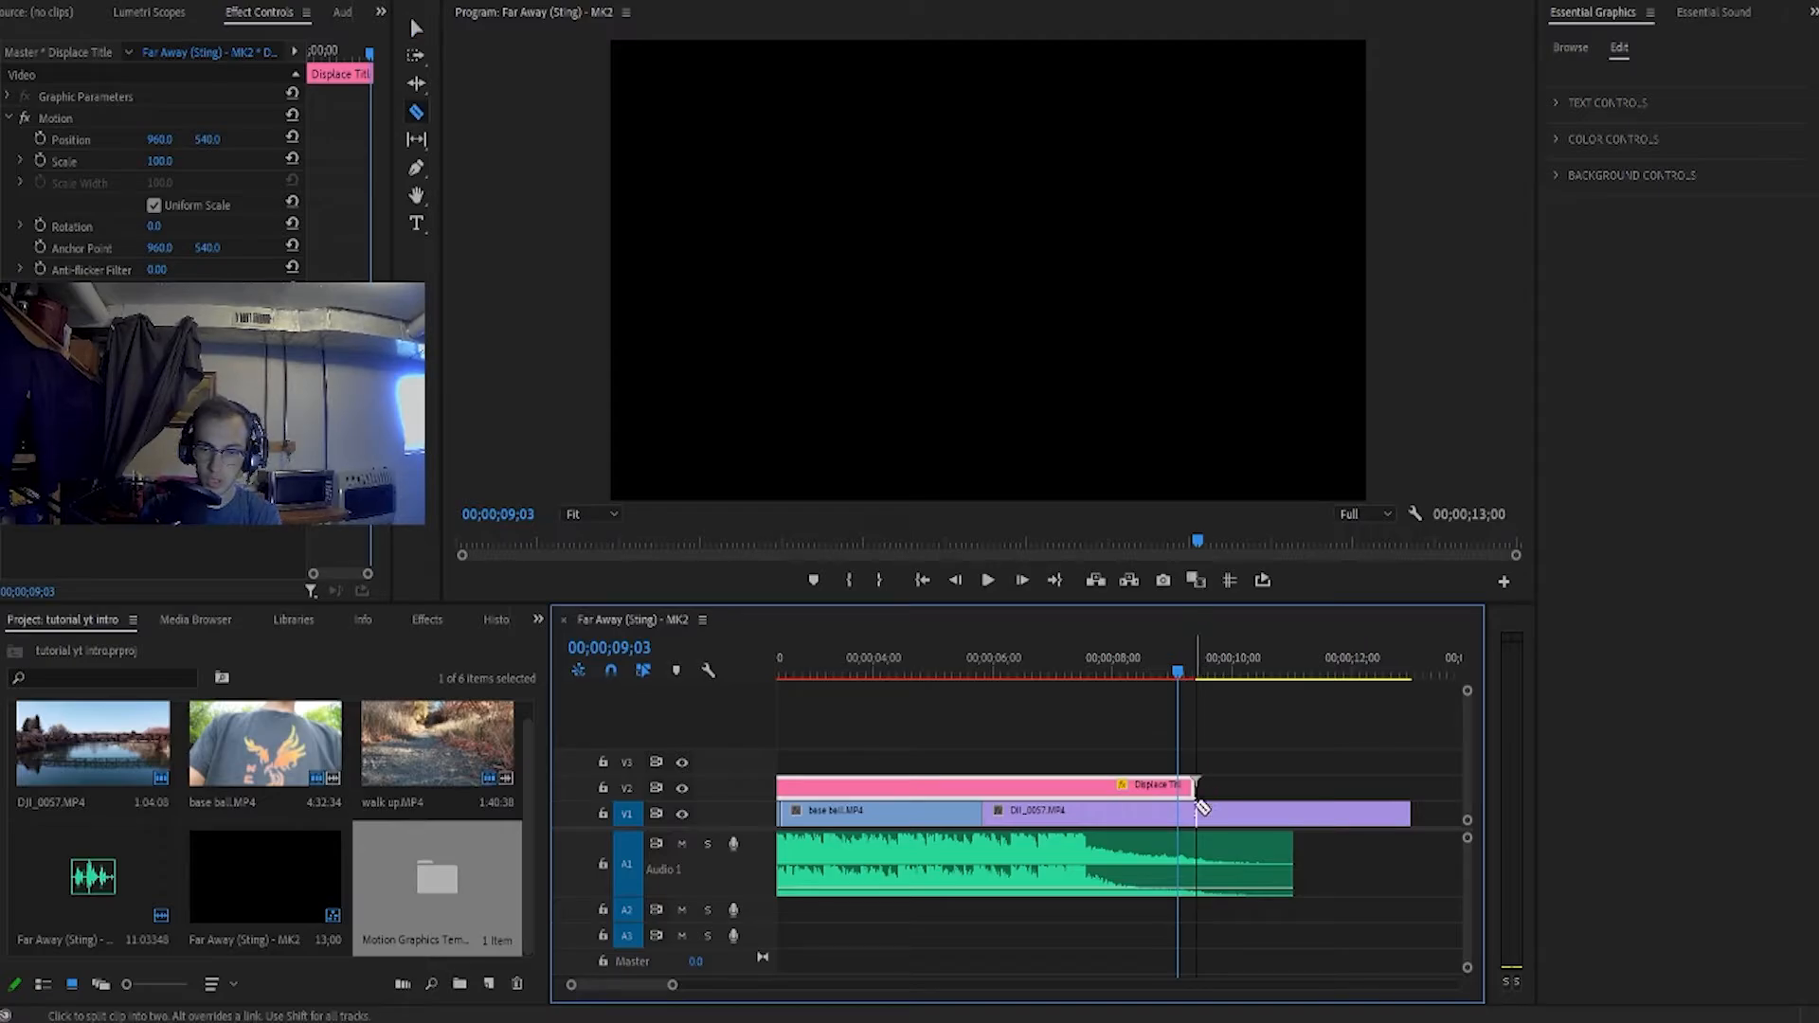
{"action": "left_click", "coordinate": [1197, 813]}
{"action": "key", "text": "v"}
{"action": "left_click", "coordinate": [1249, 814]}
{"action": "key", "text": "Delete"}
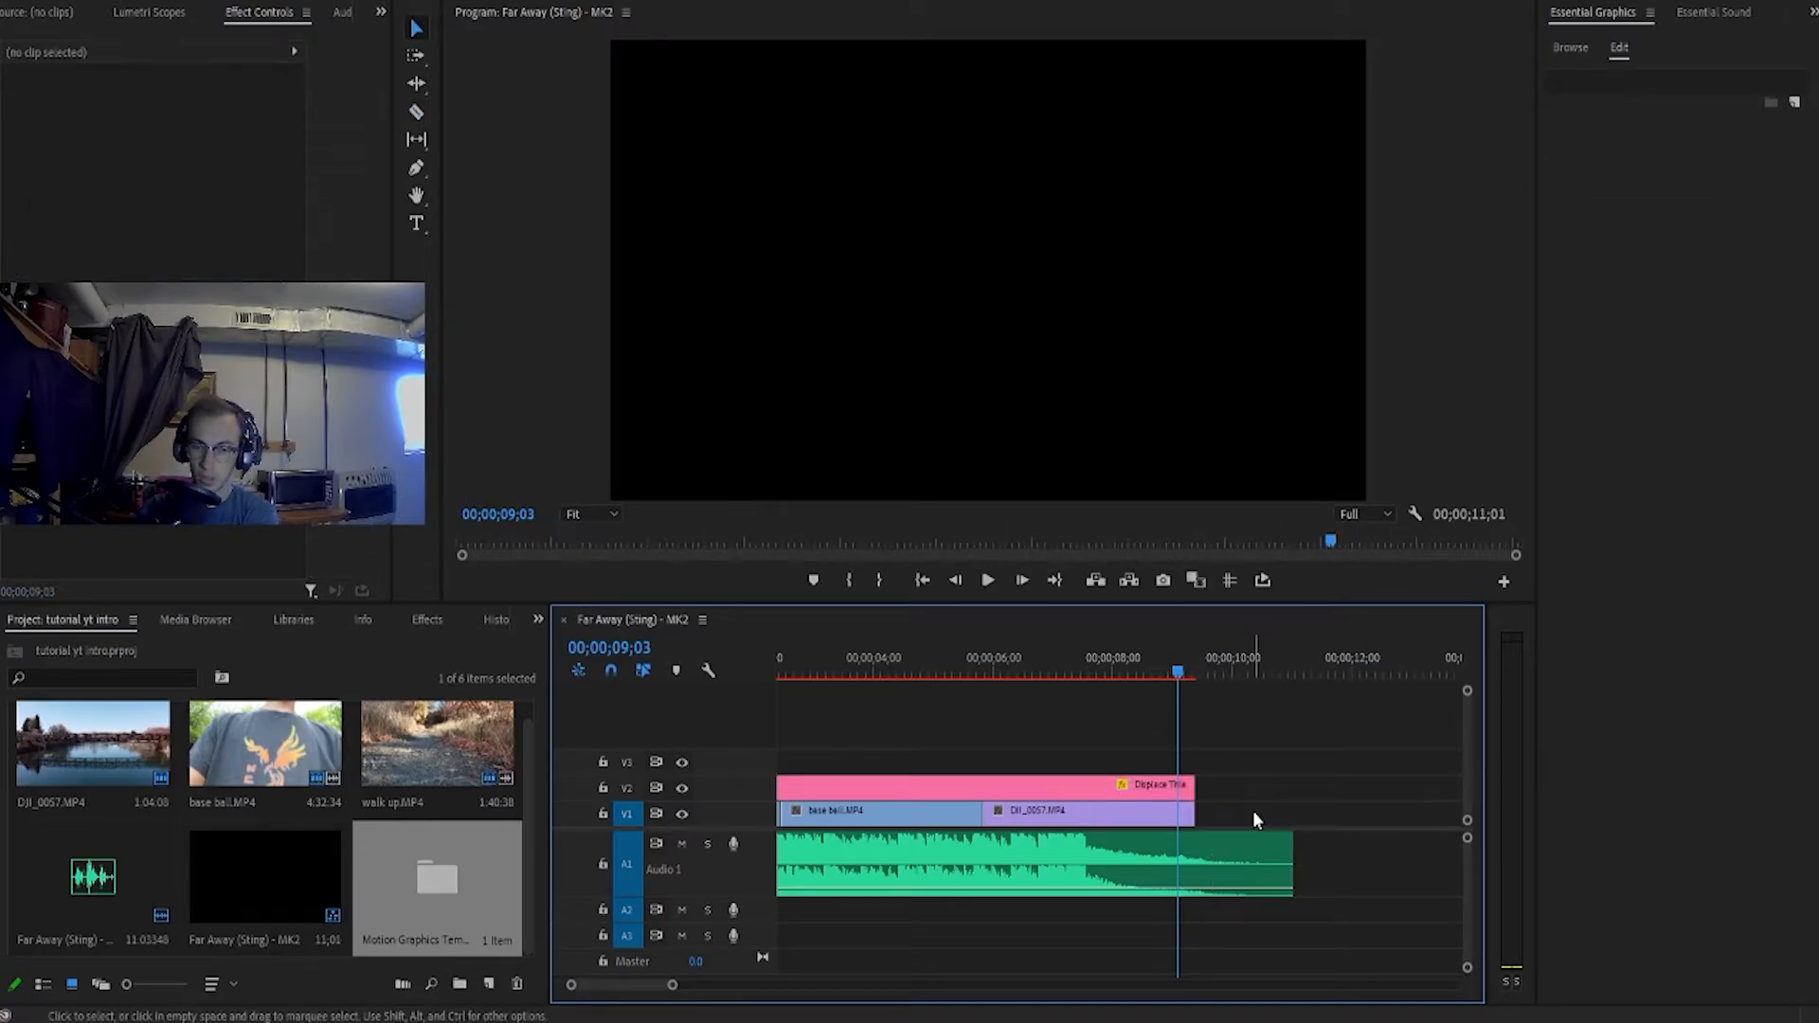
Split the Far Away (Sting) music on A1 at about 00;00;10;11, past the title's end, and delete the remainder
{"action": "key", "text": "c"}
{"action": "left_click", "coordinate": [1255, 857]}
{"action": "key", "text": "v"}
{"action": "left_click", "coordinate": [1281, 856]}
{"action": "key", "text": "Delete"}
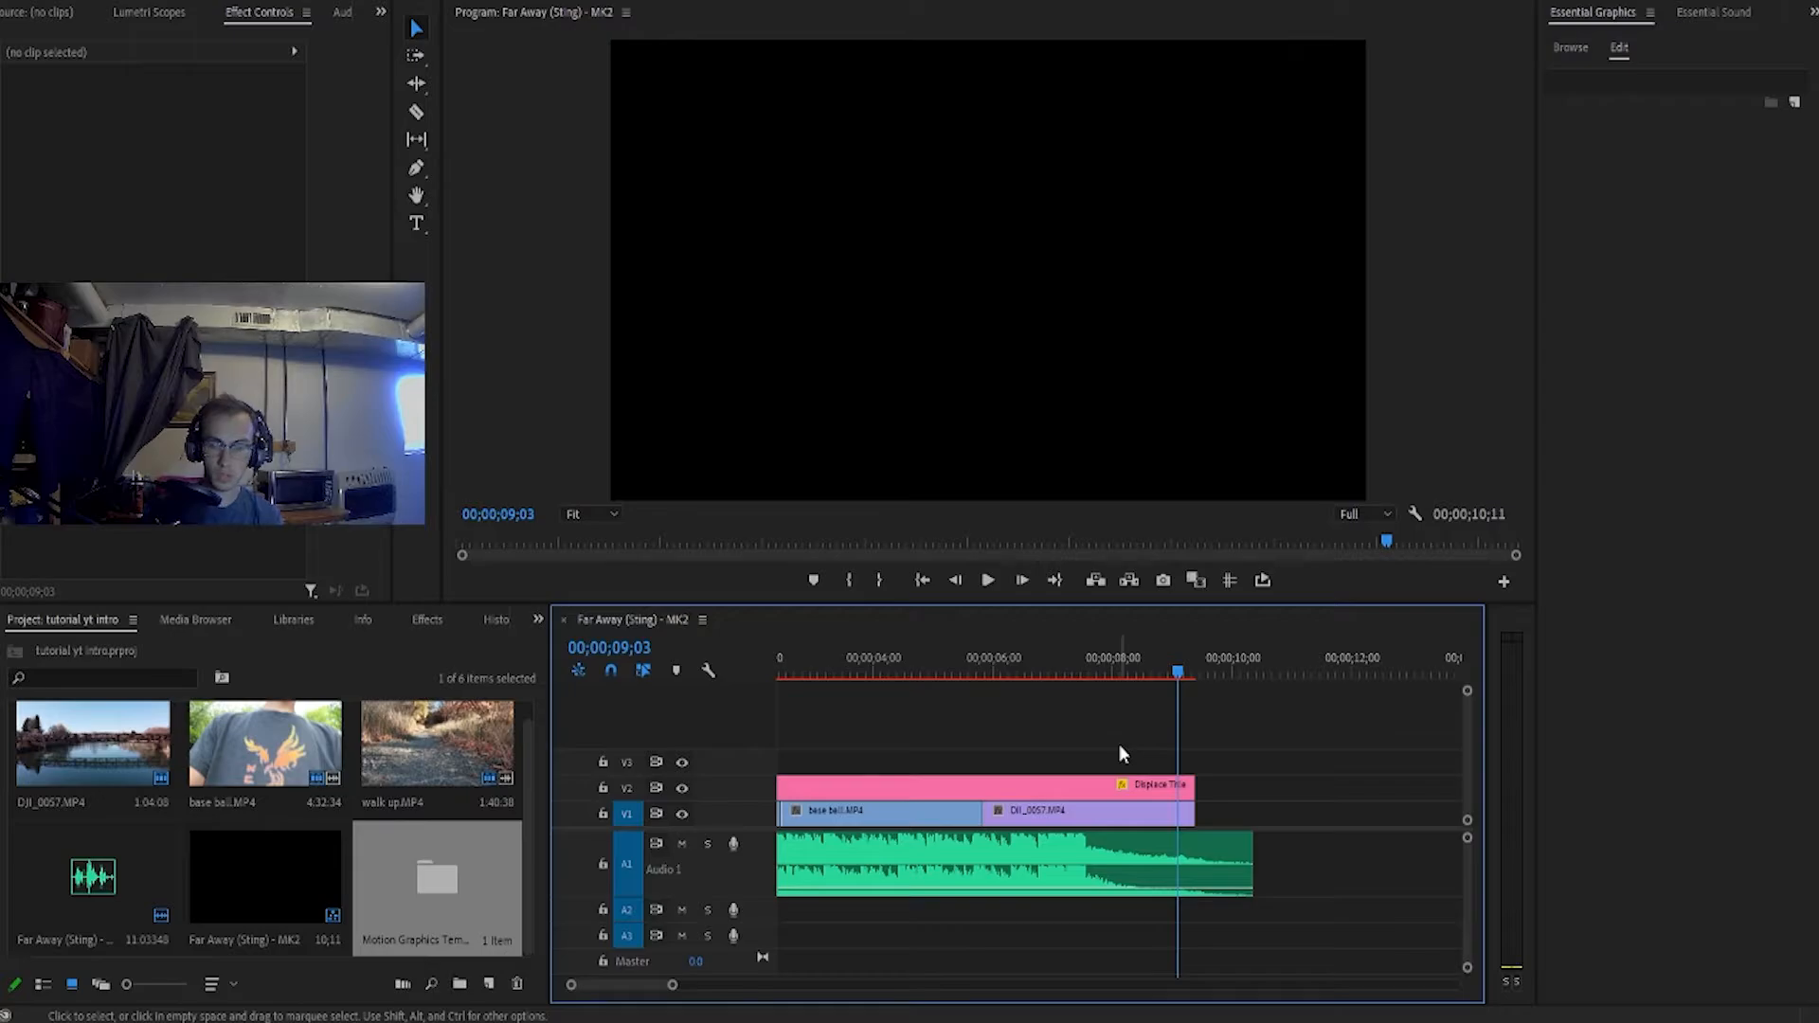
Select the music clip on A1 and play the sequence from the start to just past the title's end
{"action": "scroll", "coordinate": [1145, 721], "scroll_direction": "down", "scroll_amount": 4}
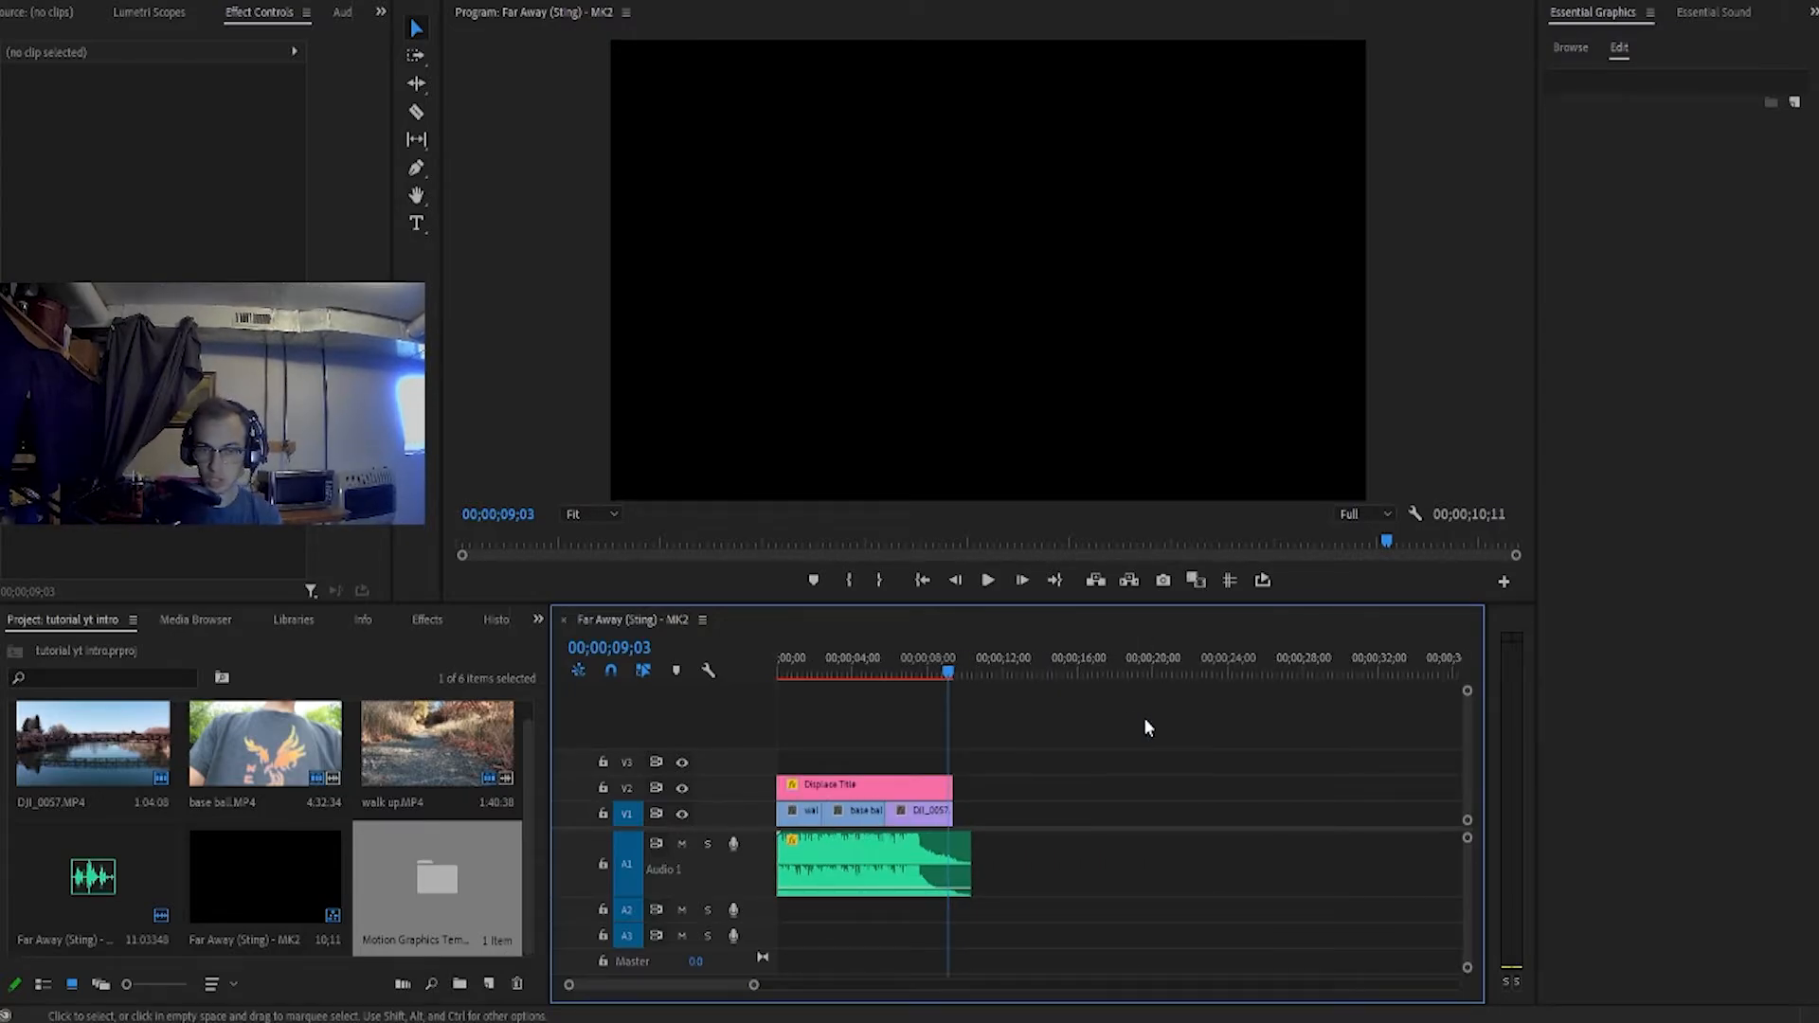
{"action": "left_click", "coordinate": [854, 886]}
{"action": "left_click_drag", "start_coordinate": [862, 889], "coordinate": [913, 869]}
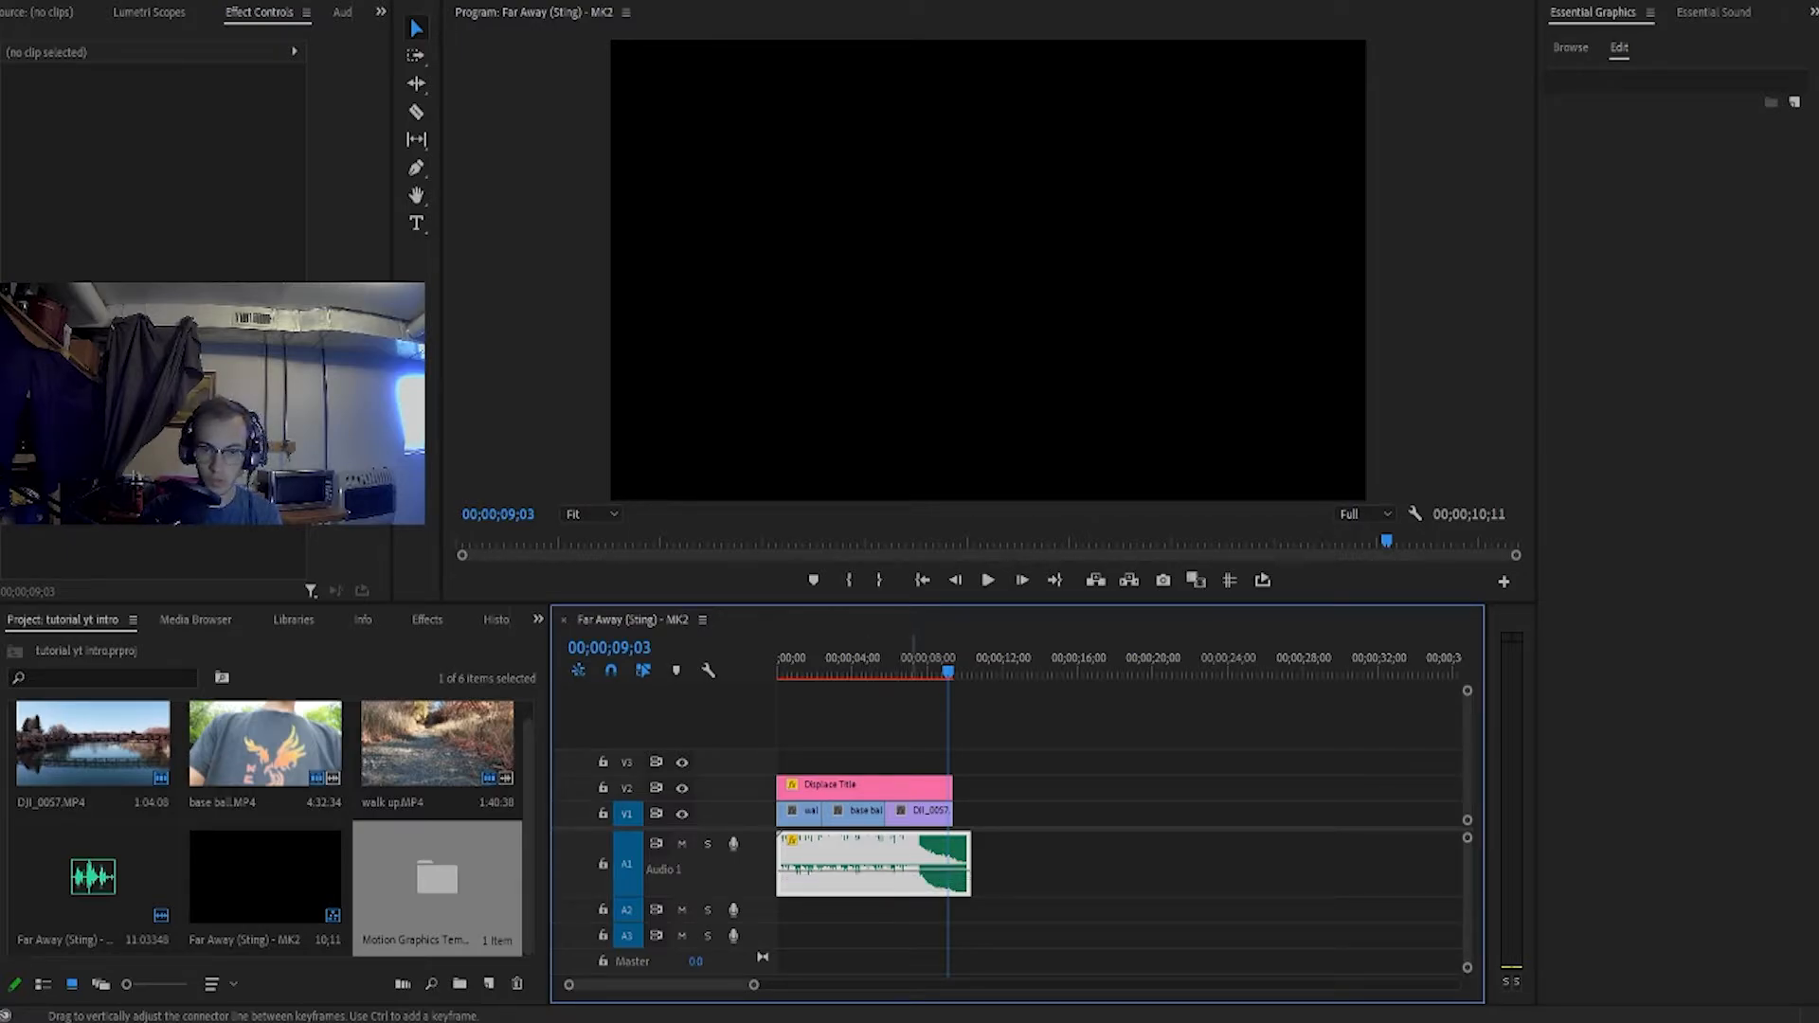
{"action": "left_click_drag", "start_coordinate": [947, 669], "coordinate": [712, 652]}
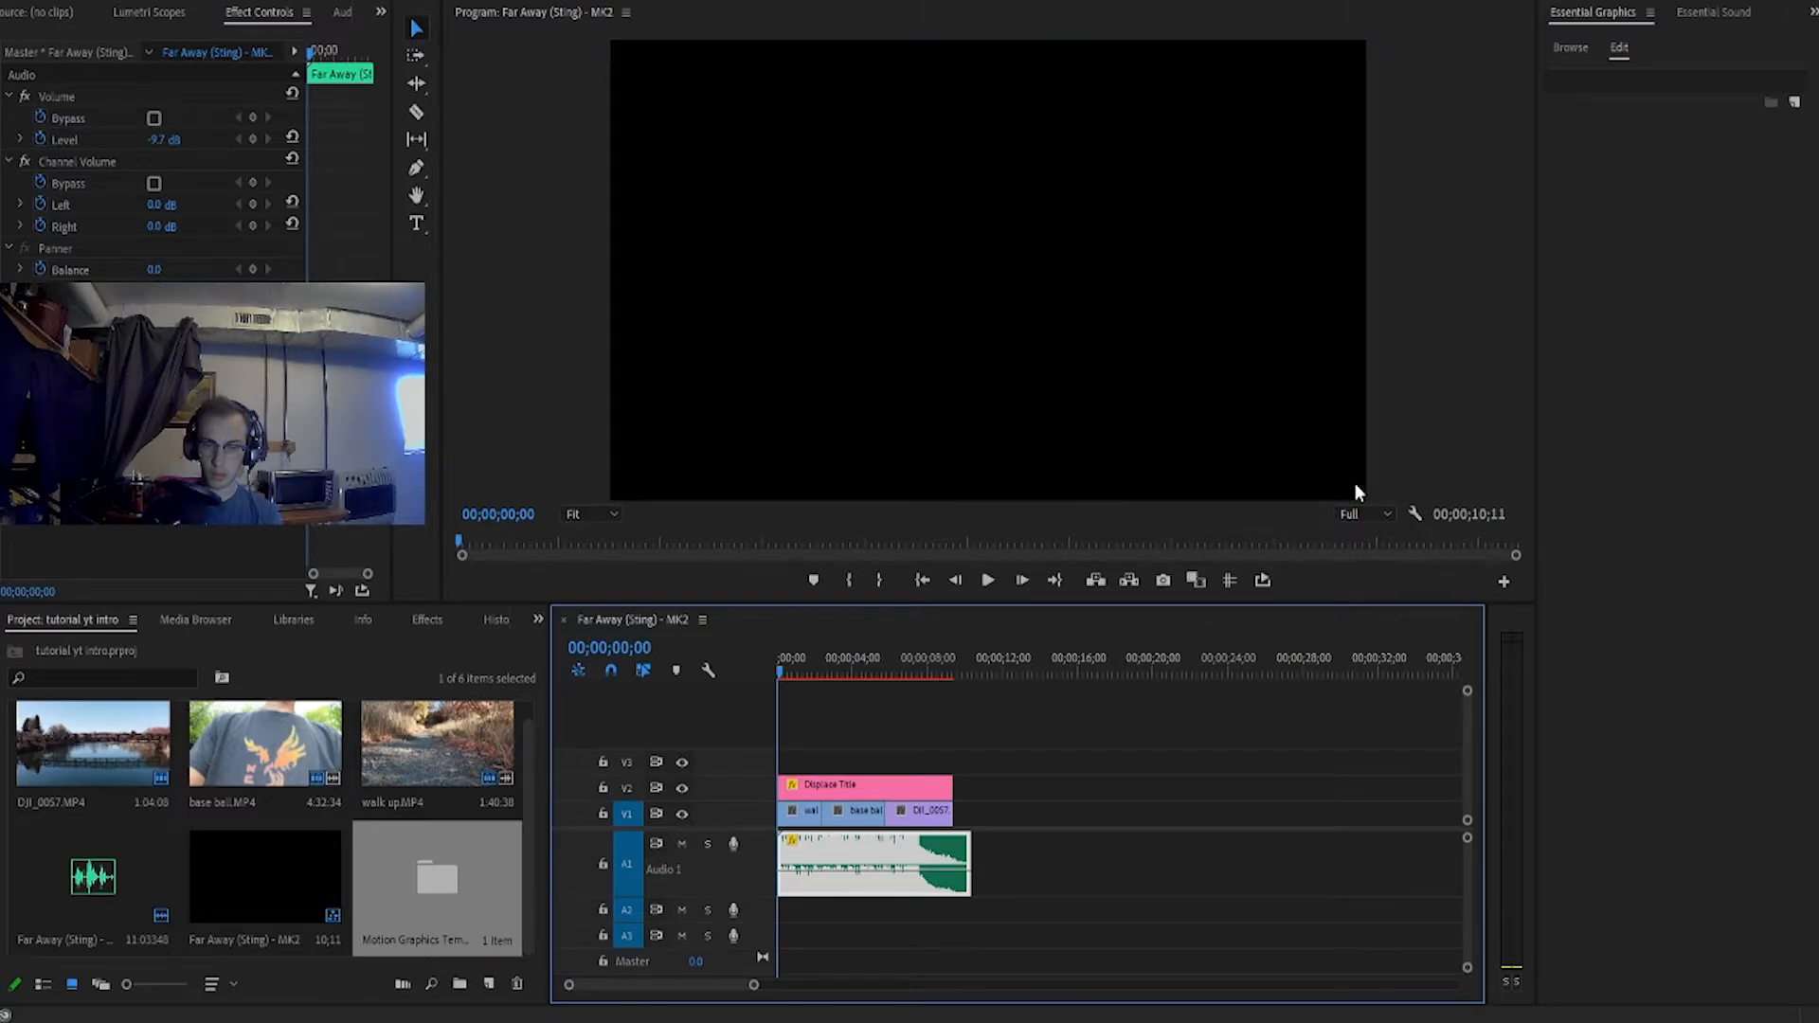
{"action": "key", "text": "space"}
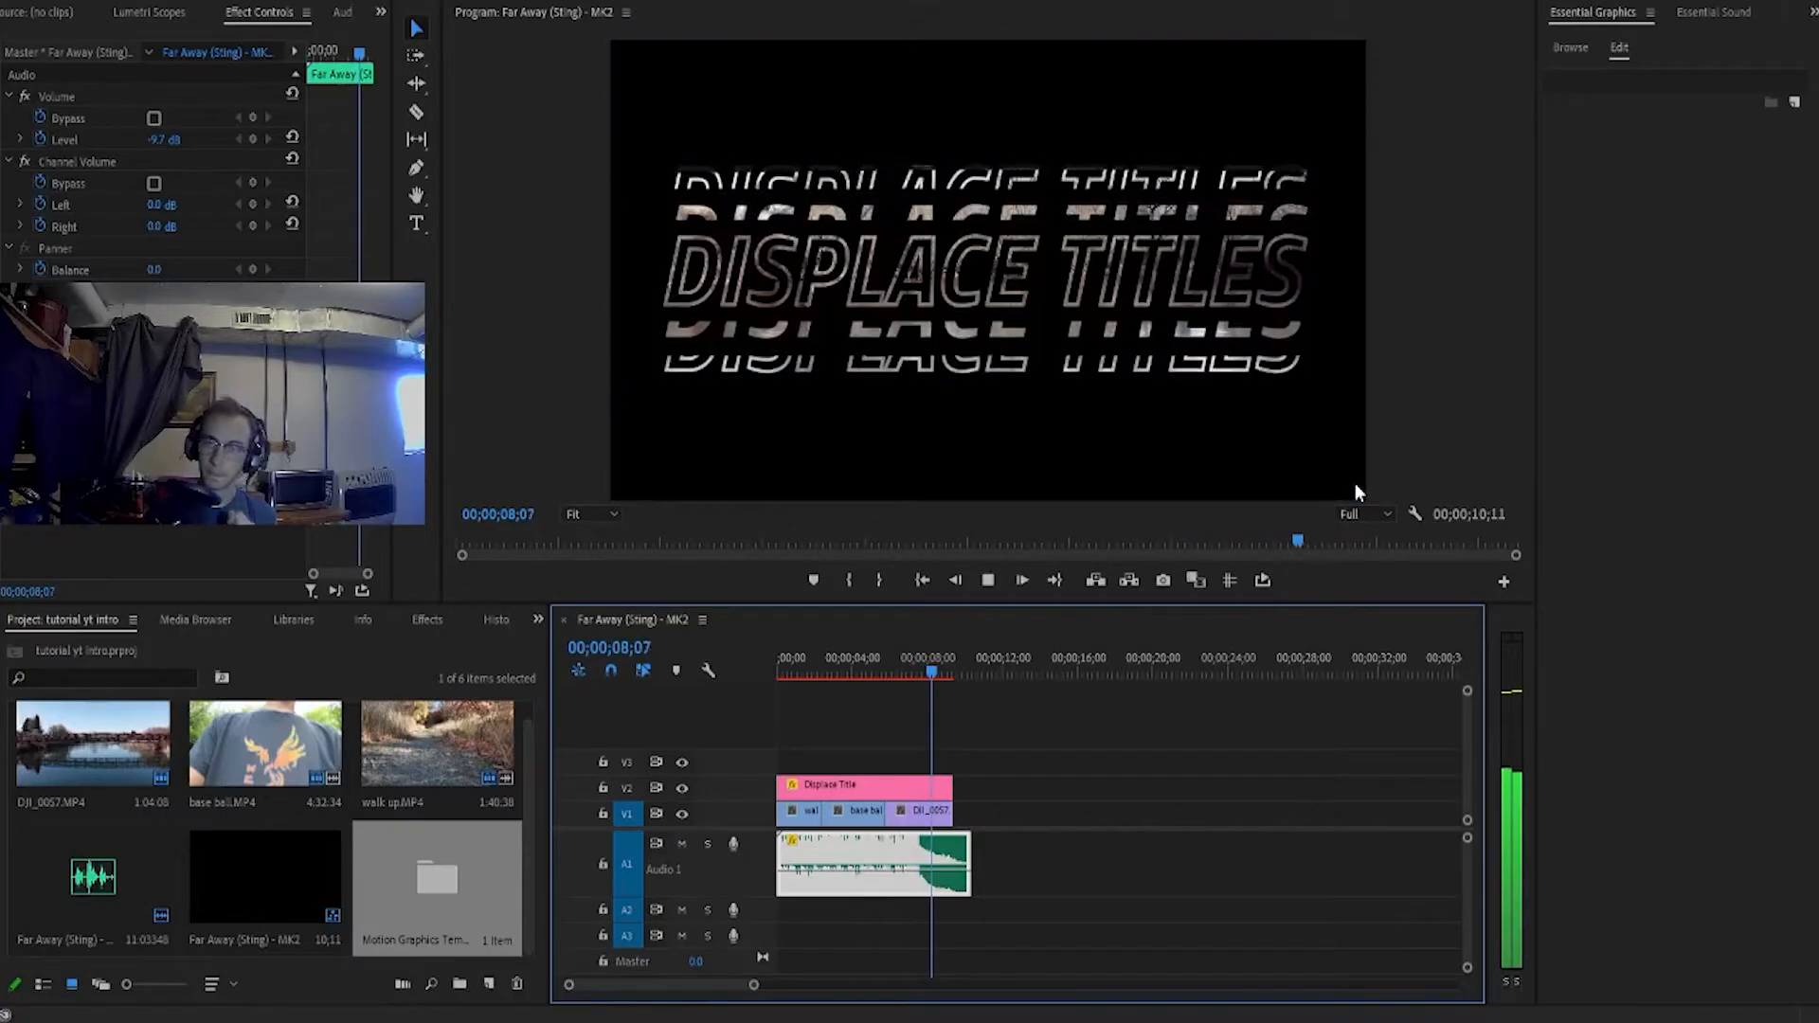
{"action": "key", "text": "space"}
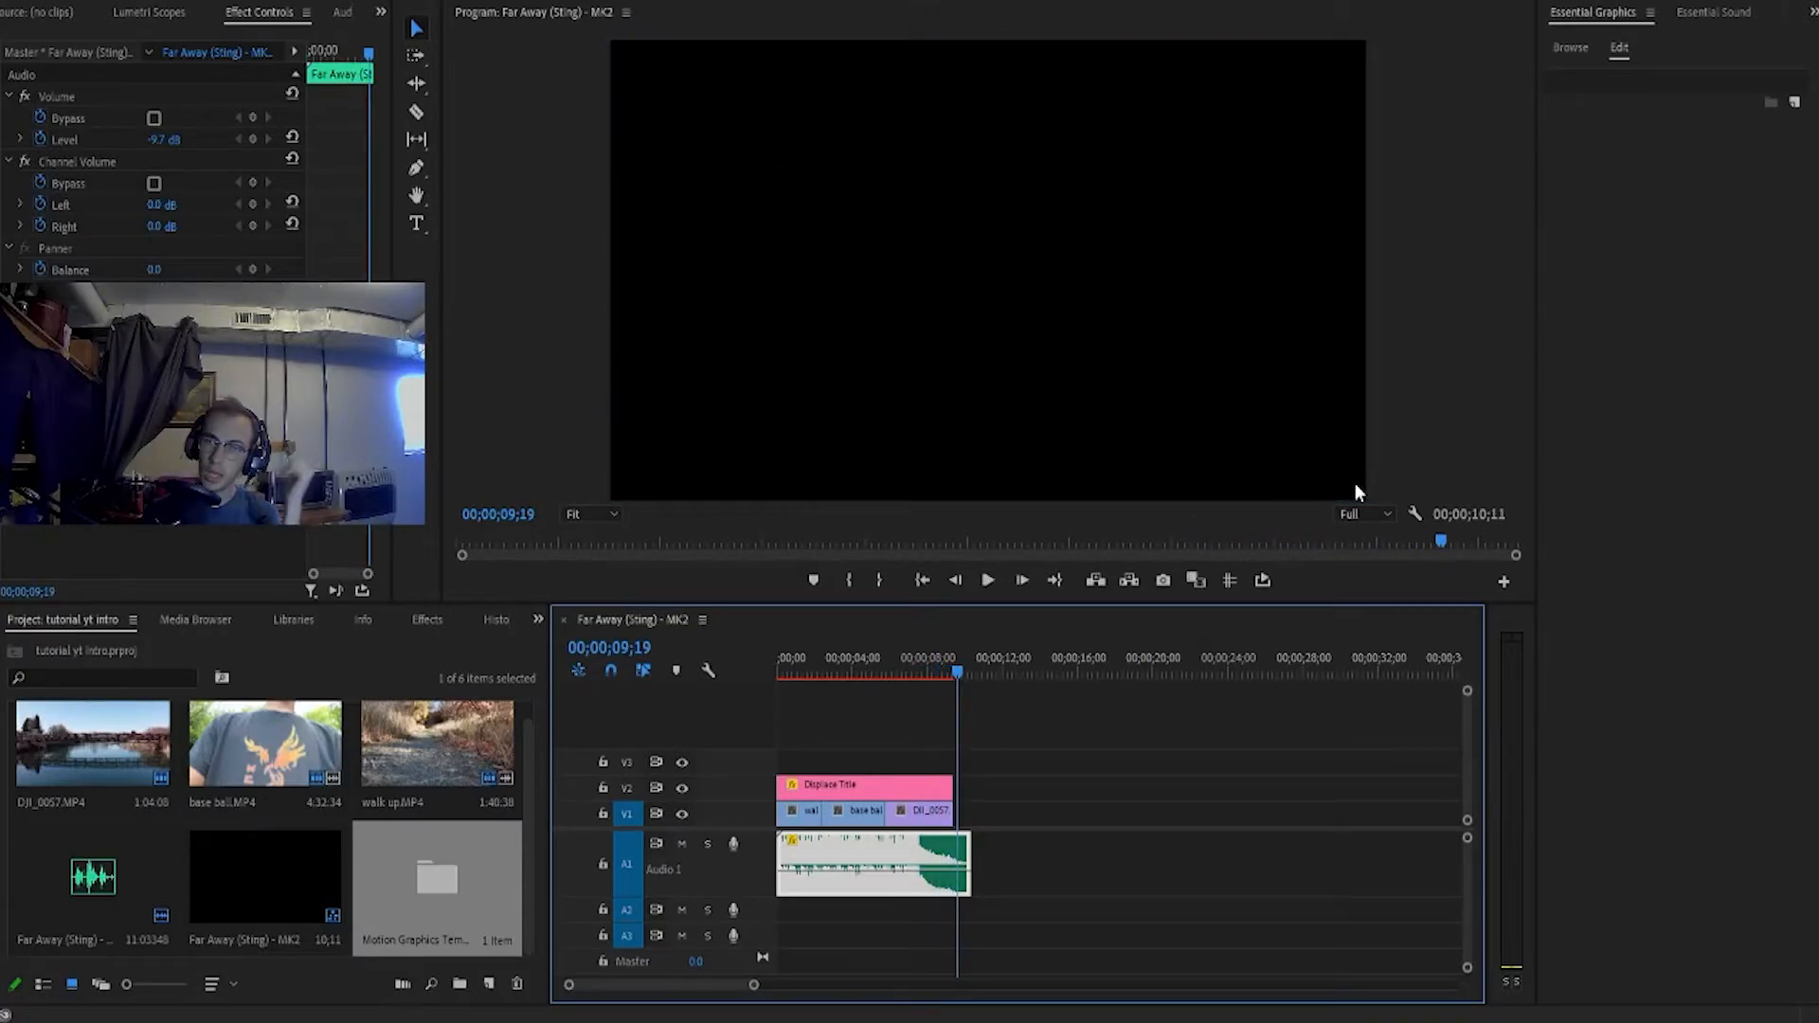
With the playhead at 00;00;05;18, set the Displace Title clip's title text to "Help me"
{"action": "left_click_drag", "start_coordinate": [958, 671], "coordinate": [883, 671]}
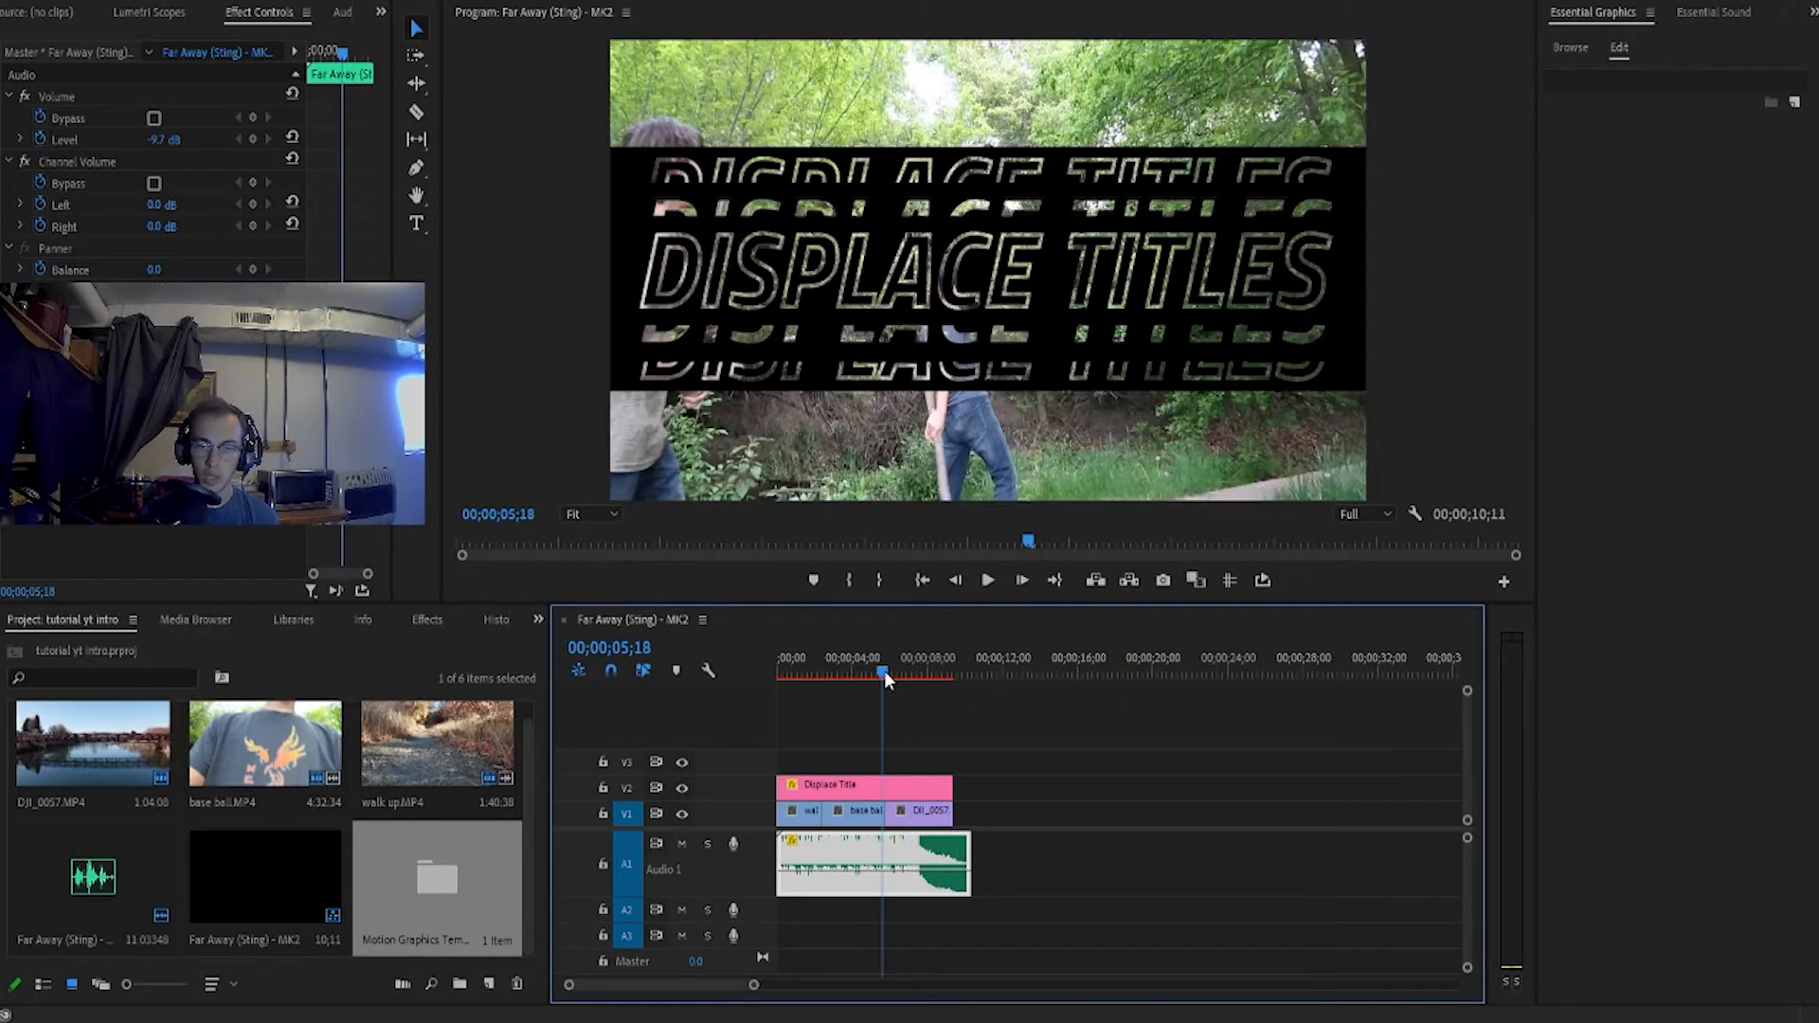
{"action": "left_click", "coordinate": [831, 777]}
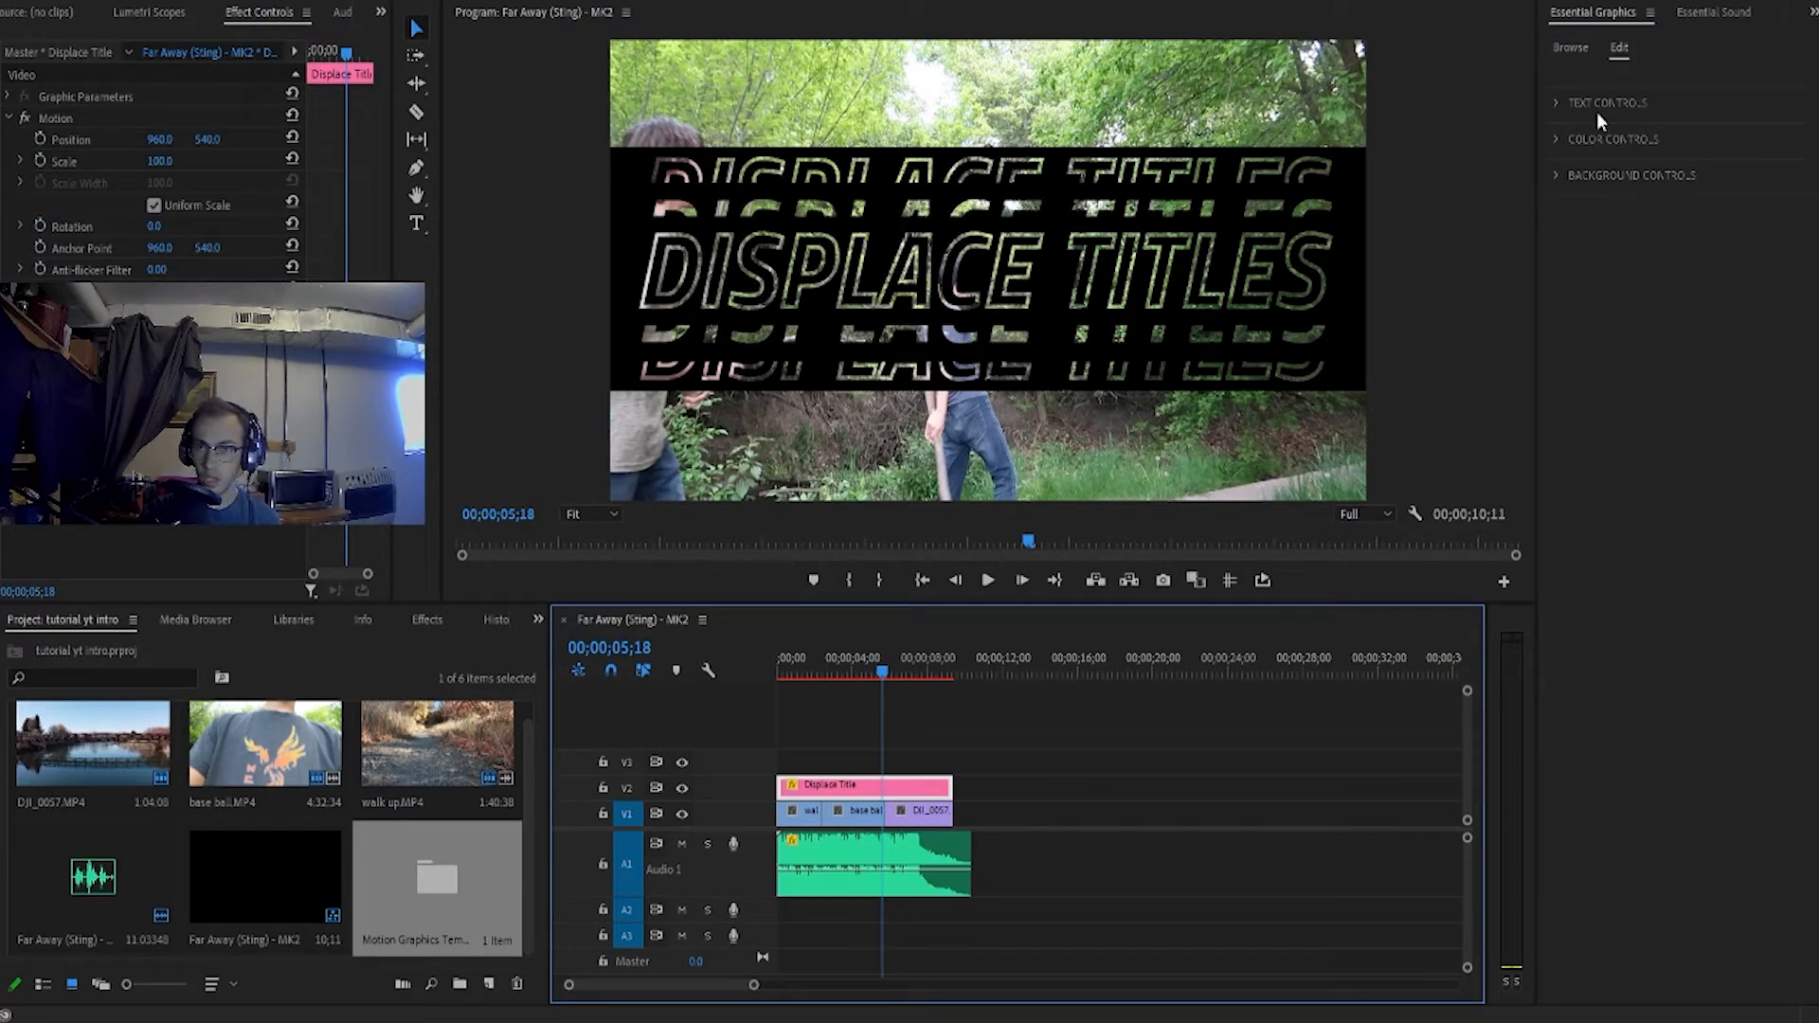
{"action": "left_click", "coordinate": [1557, 102]}
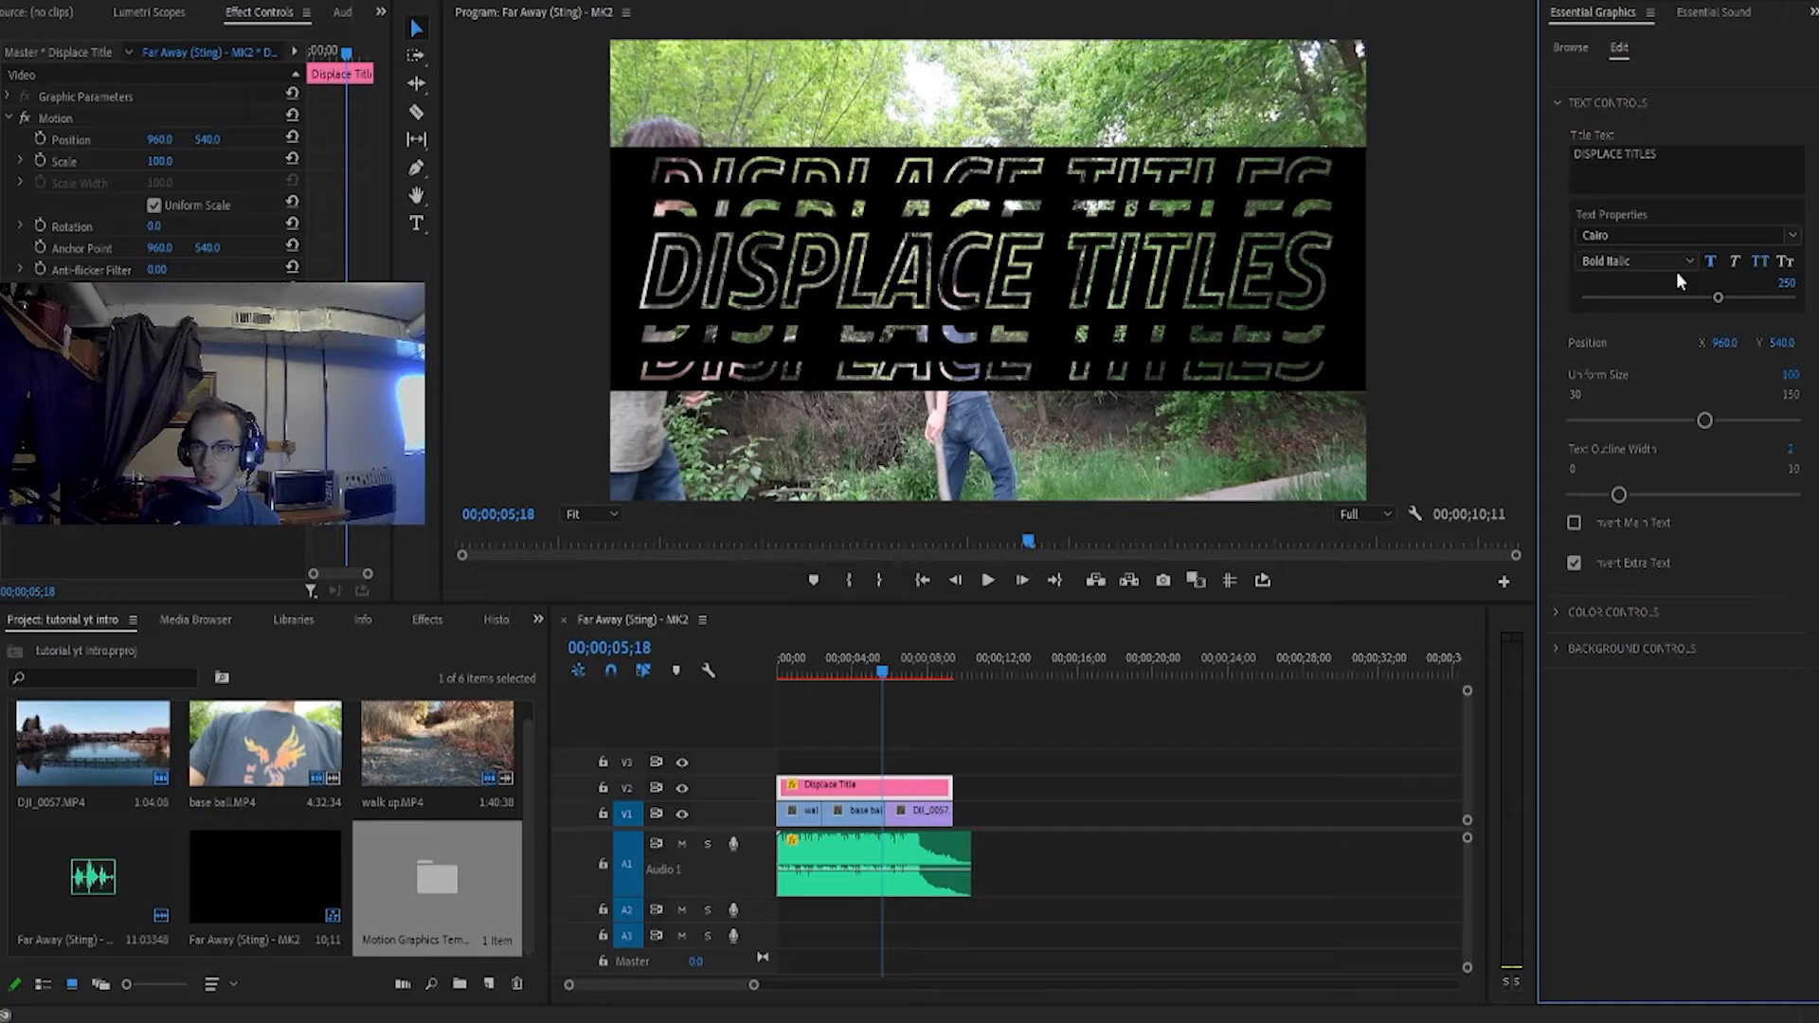
{"action": "left_click", "coordinate": [1691, 171]}
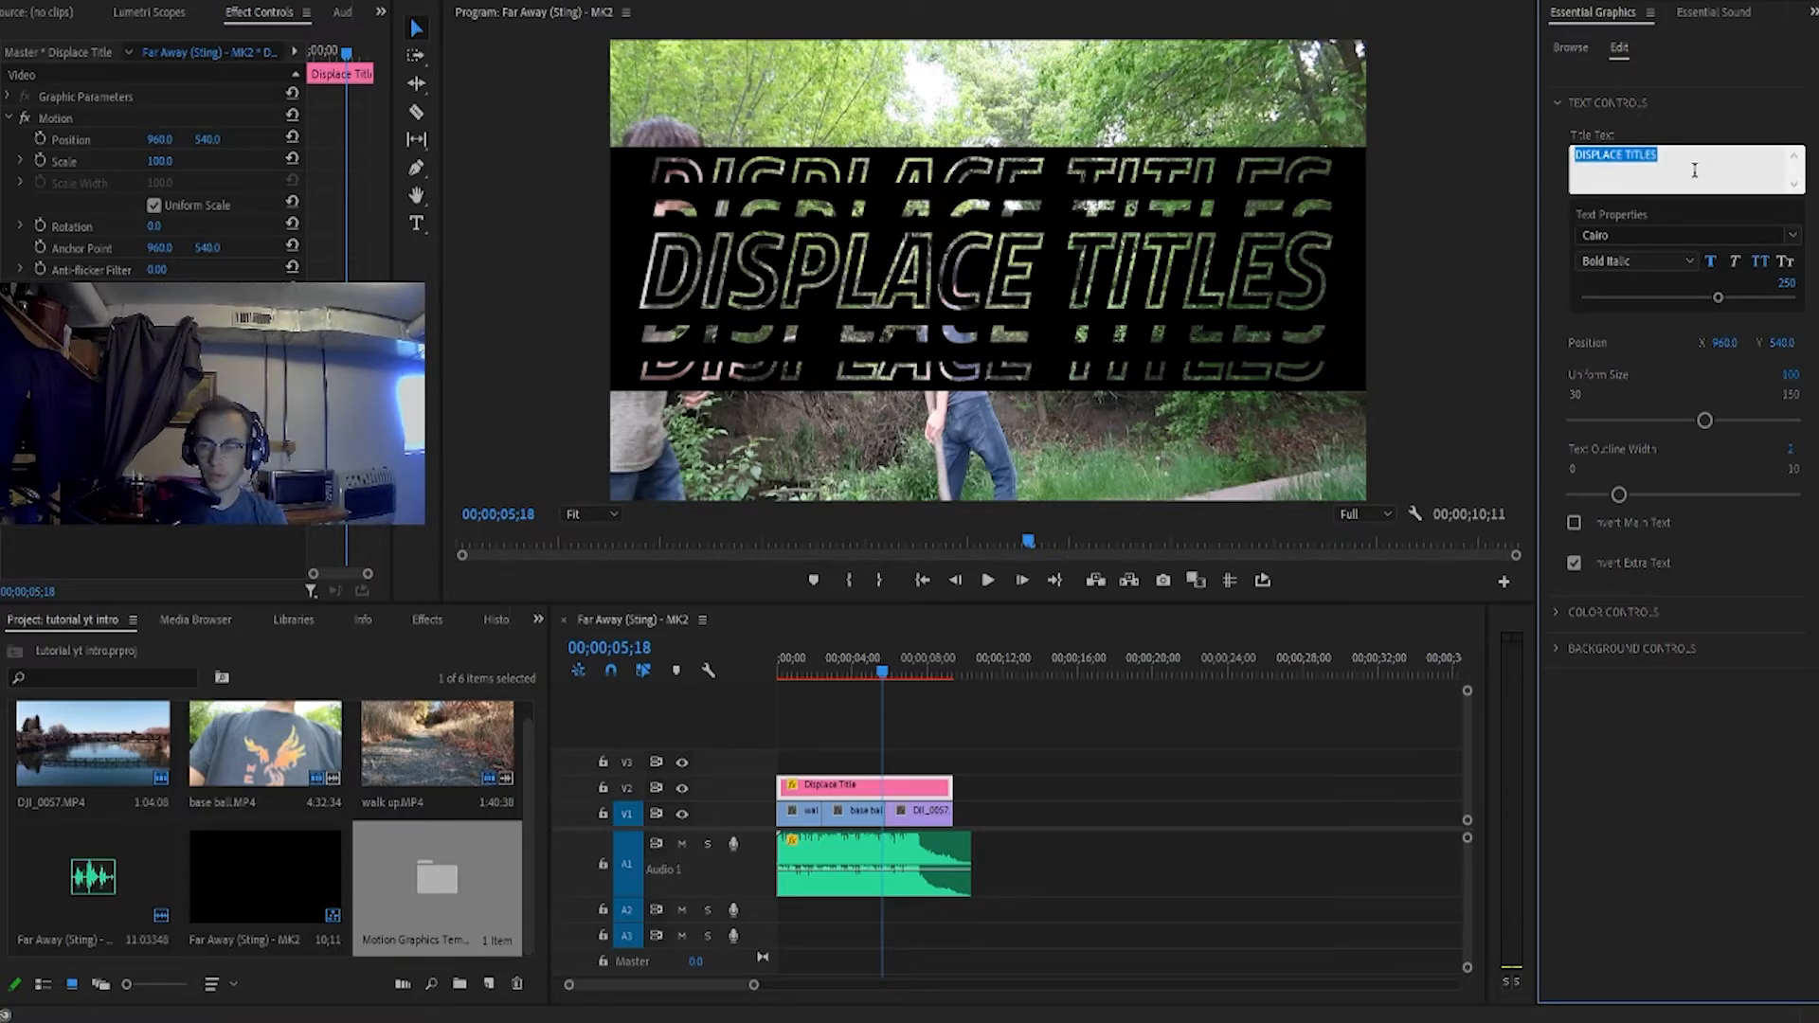
{"action": "type", "text": "Help me"}
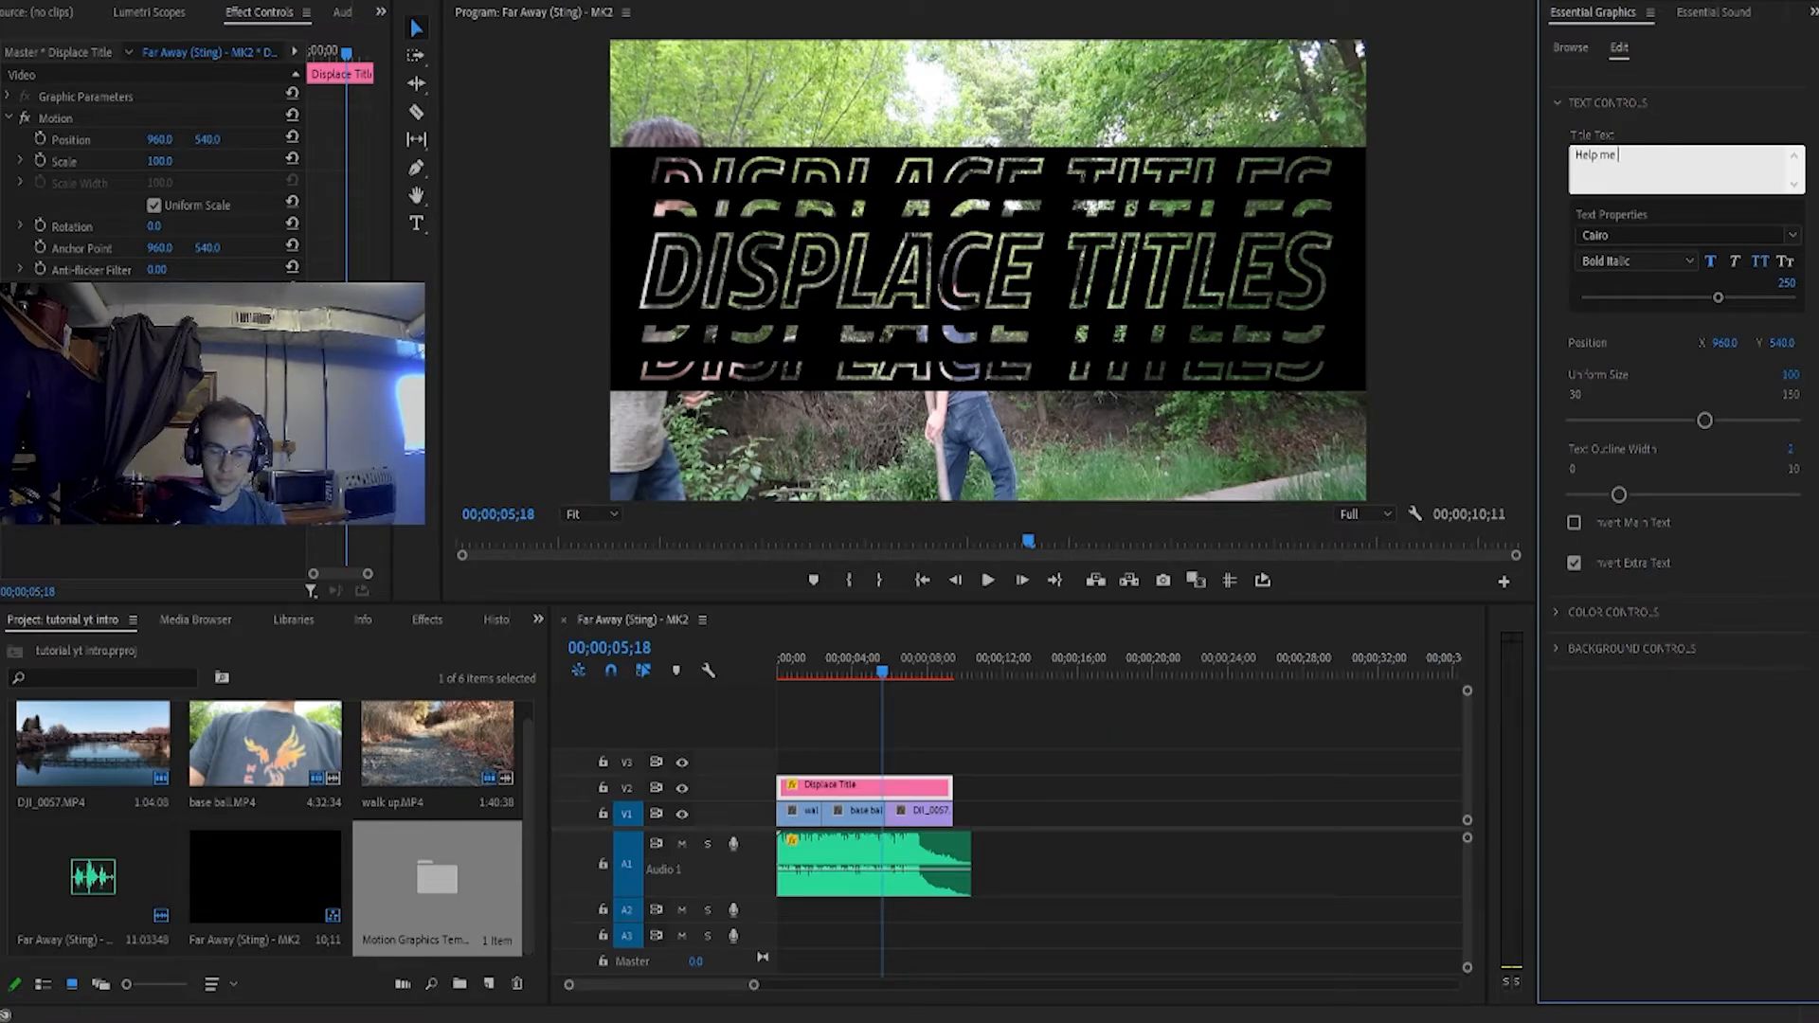
{"action": "left_click", "coordinate": [1384, 191]}
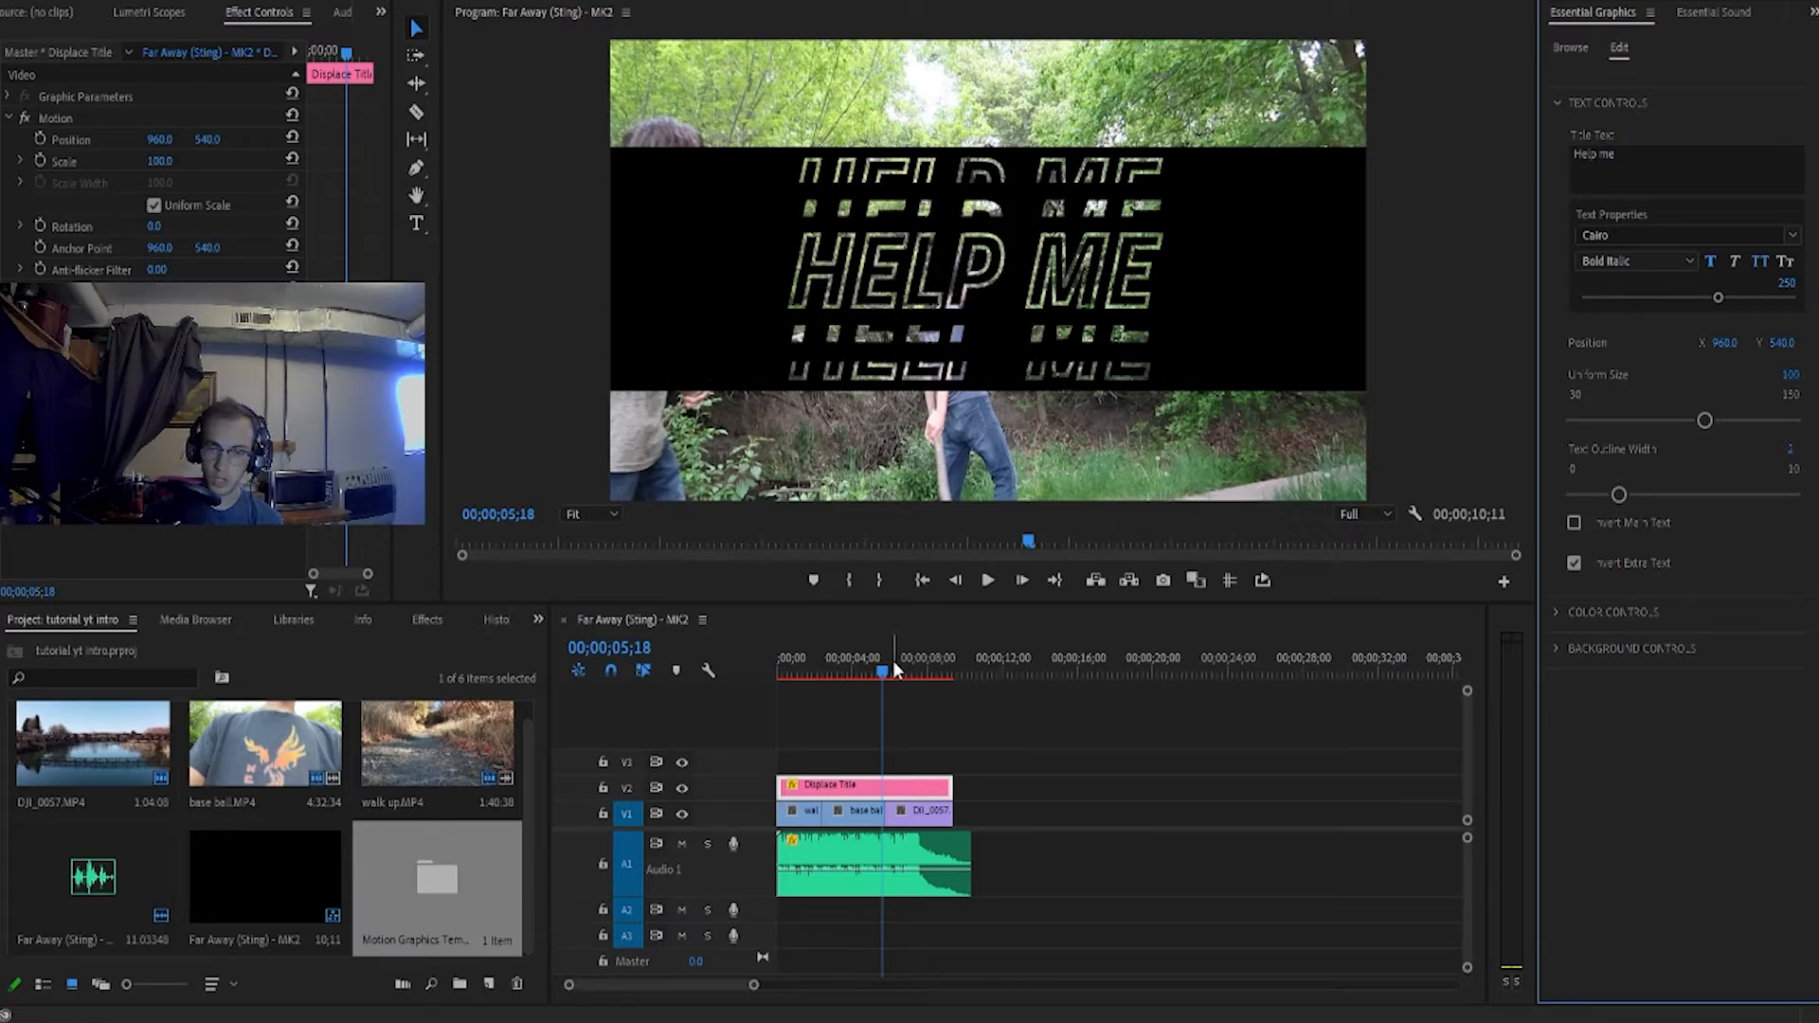
Replace the Displace Title clip's title text with "Channel Name"
{"action": "left_click", "coordinate": [1677, 153]}
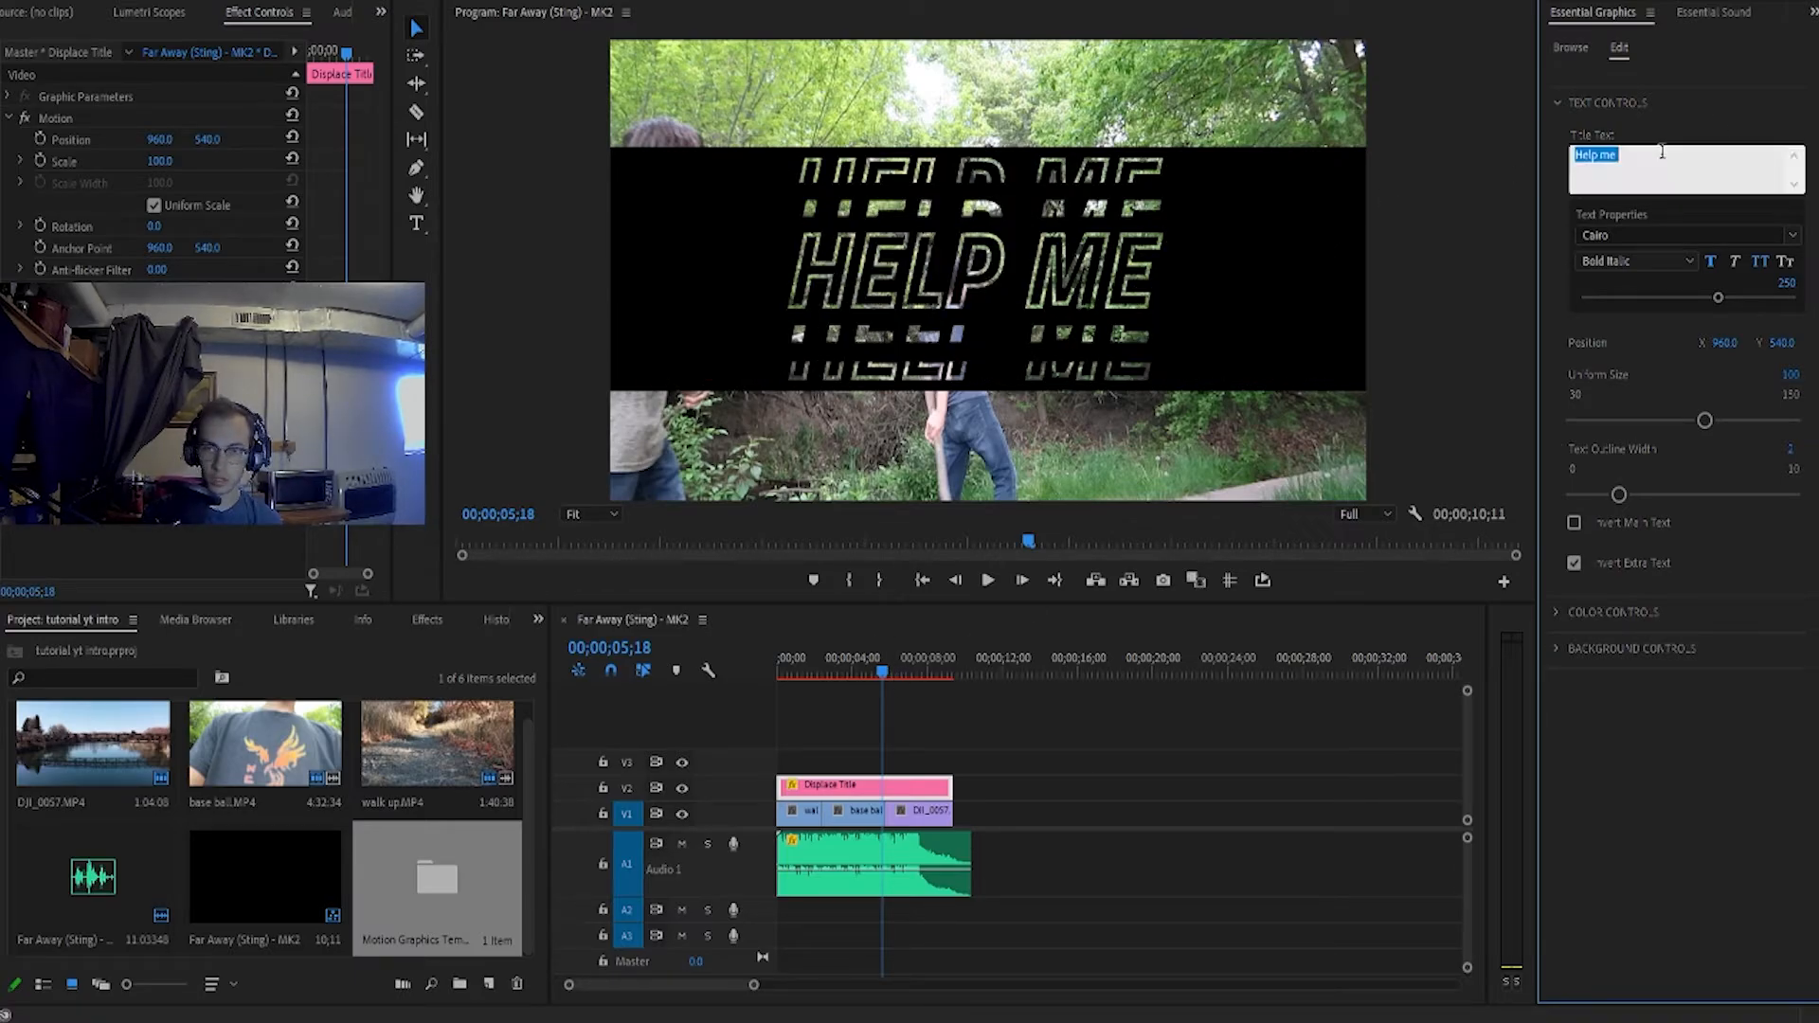
{"action": "type", "text": "ann"}
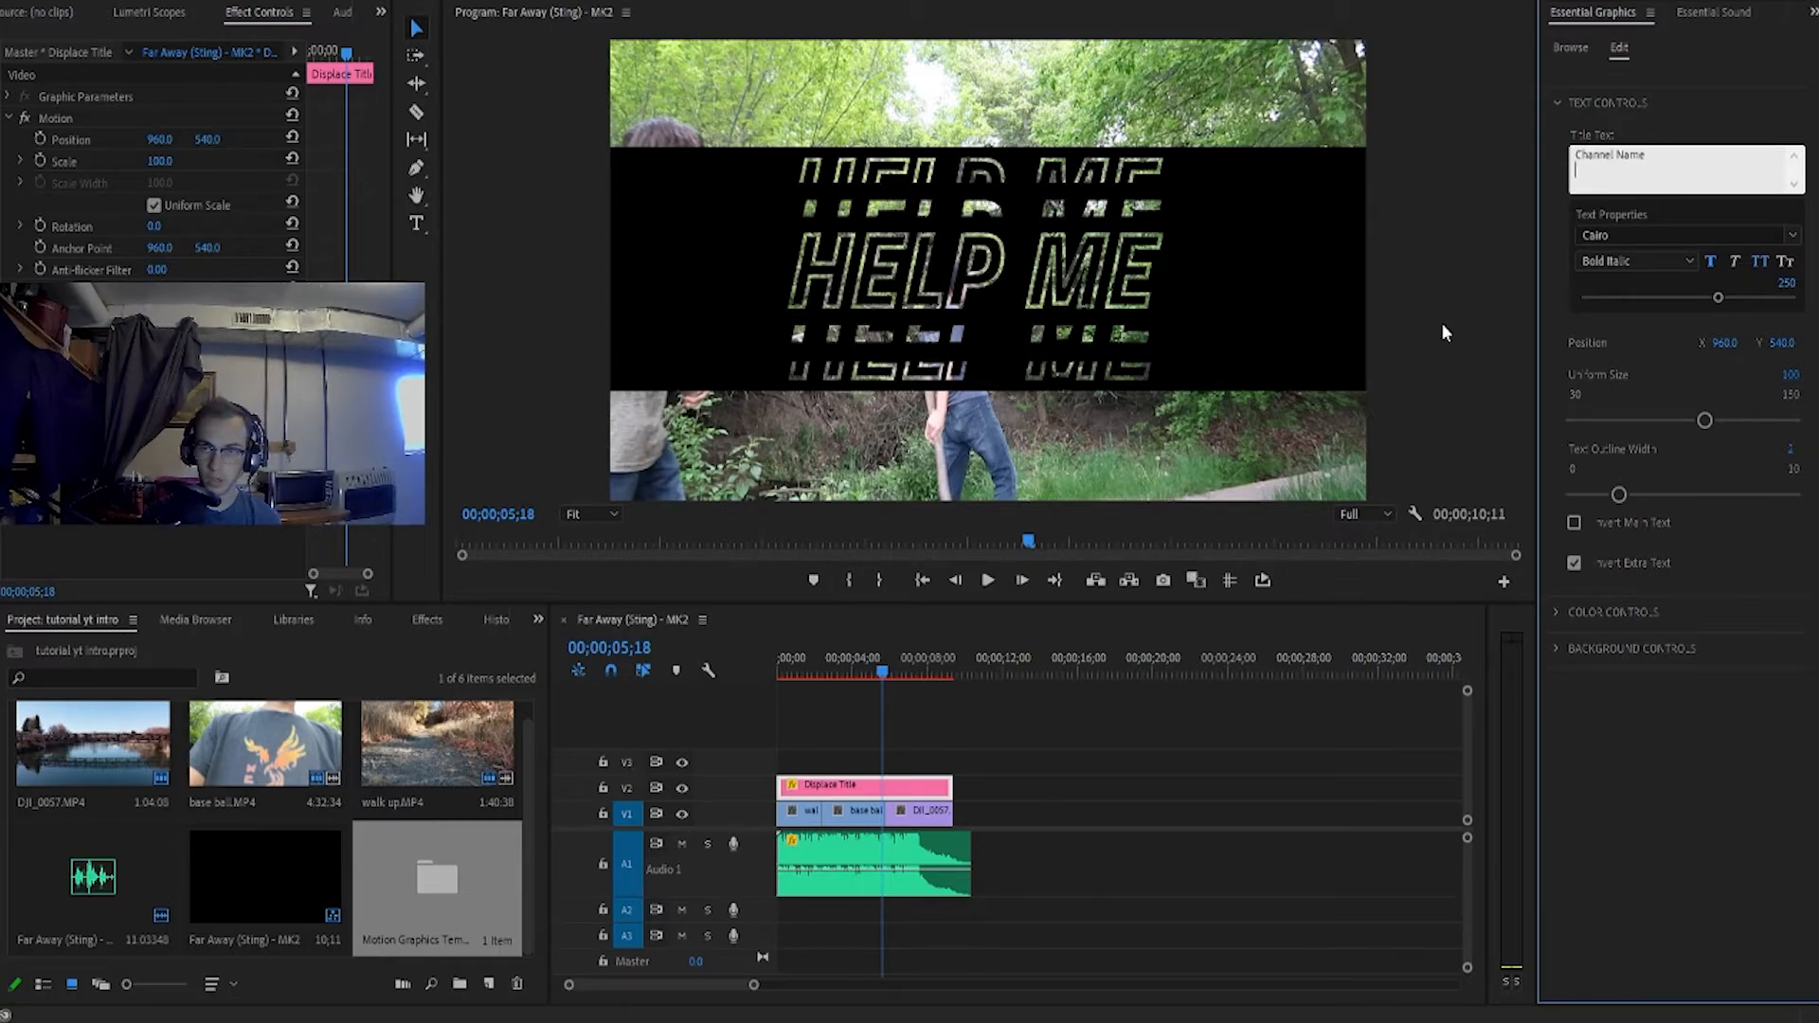
{"action": "left_click", "coordinate": [1442, 327]}
Play the sequence from the start to about 00;00;02;26 to check the Channel Name title over the clips
{"action": "left_click_drag", "start_coordinate": [880, 672], "coordinate": [741, 674]}
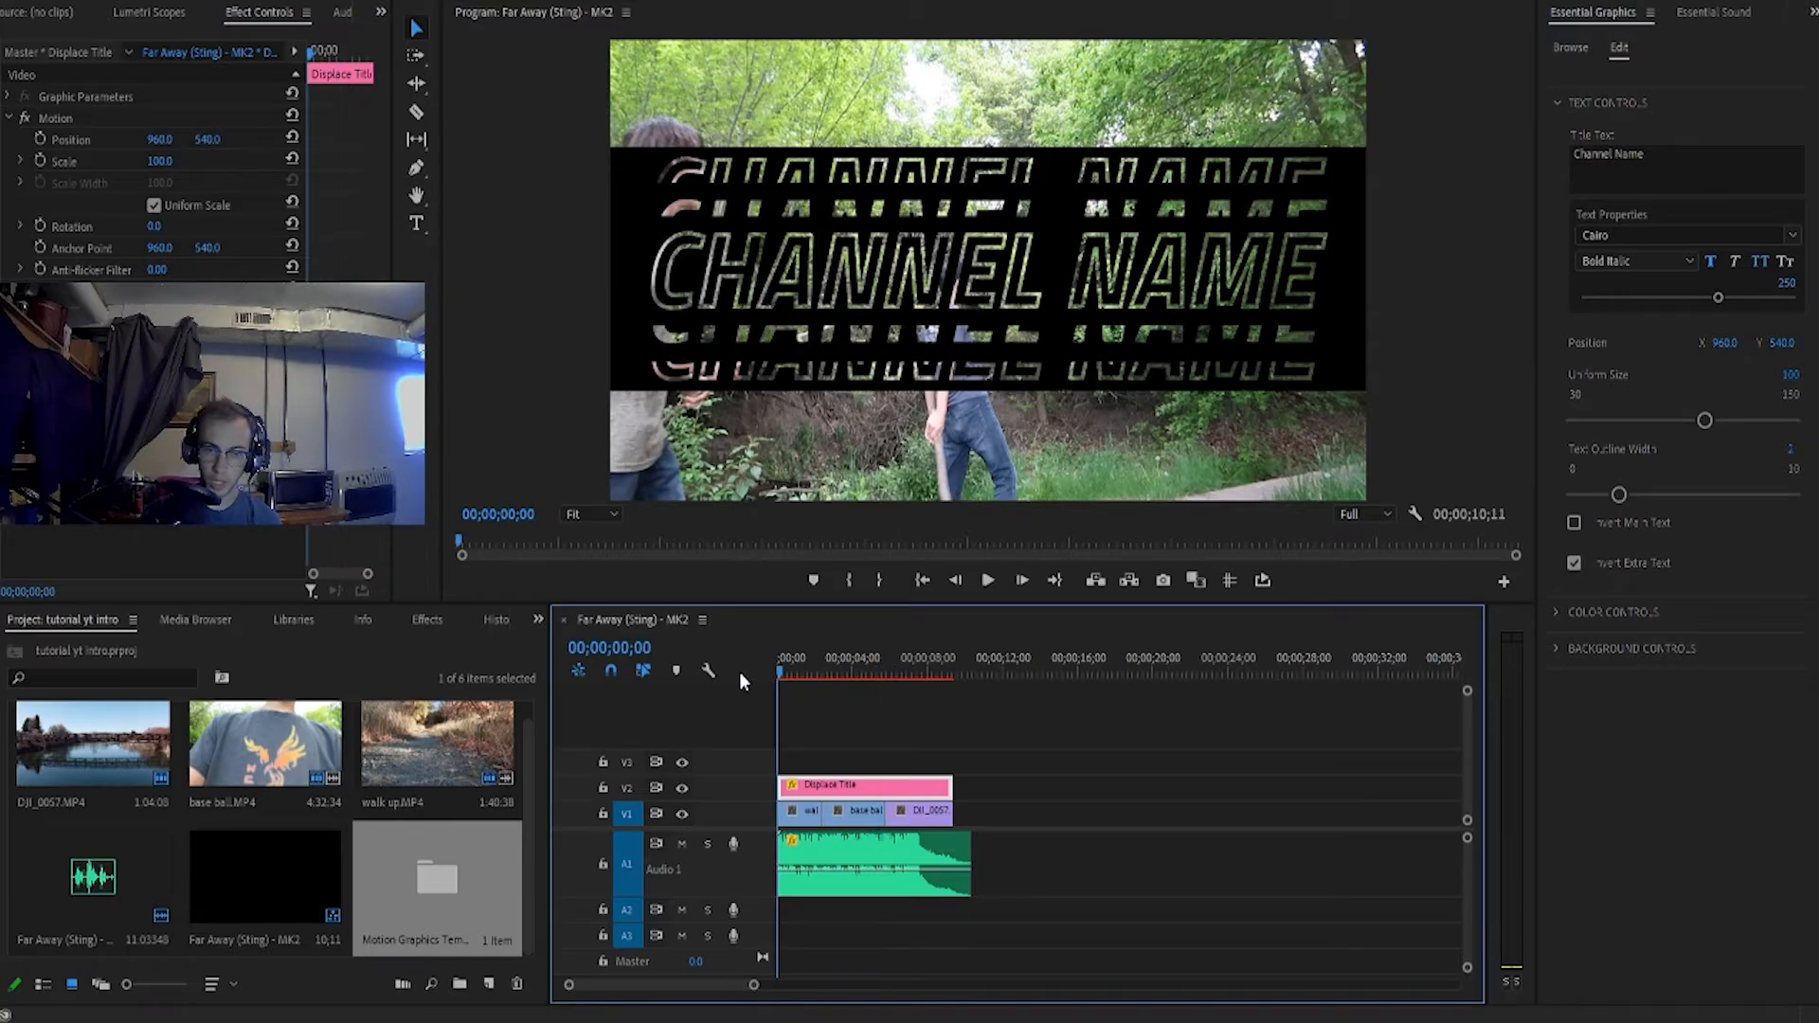
{"action": "key", "text": "space"}
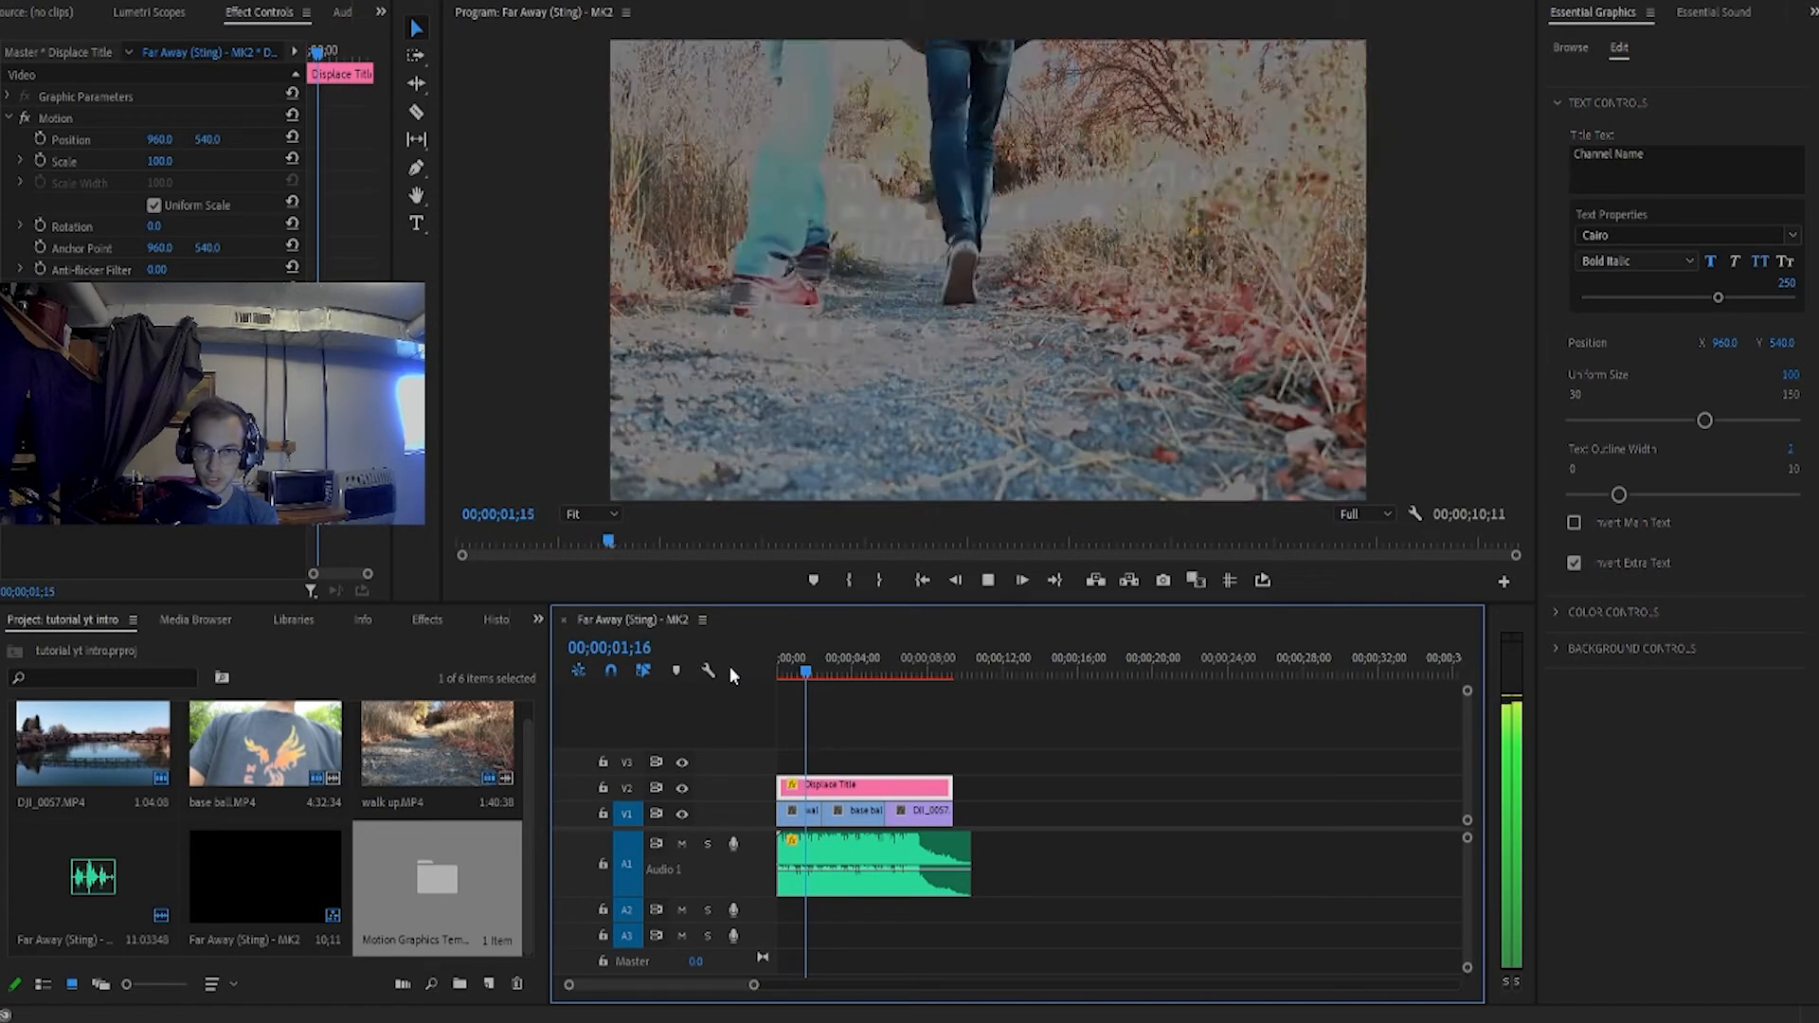
{"action": "key", "text": "space"}
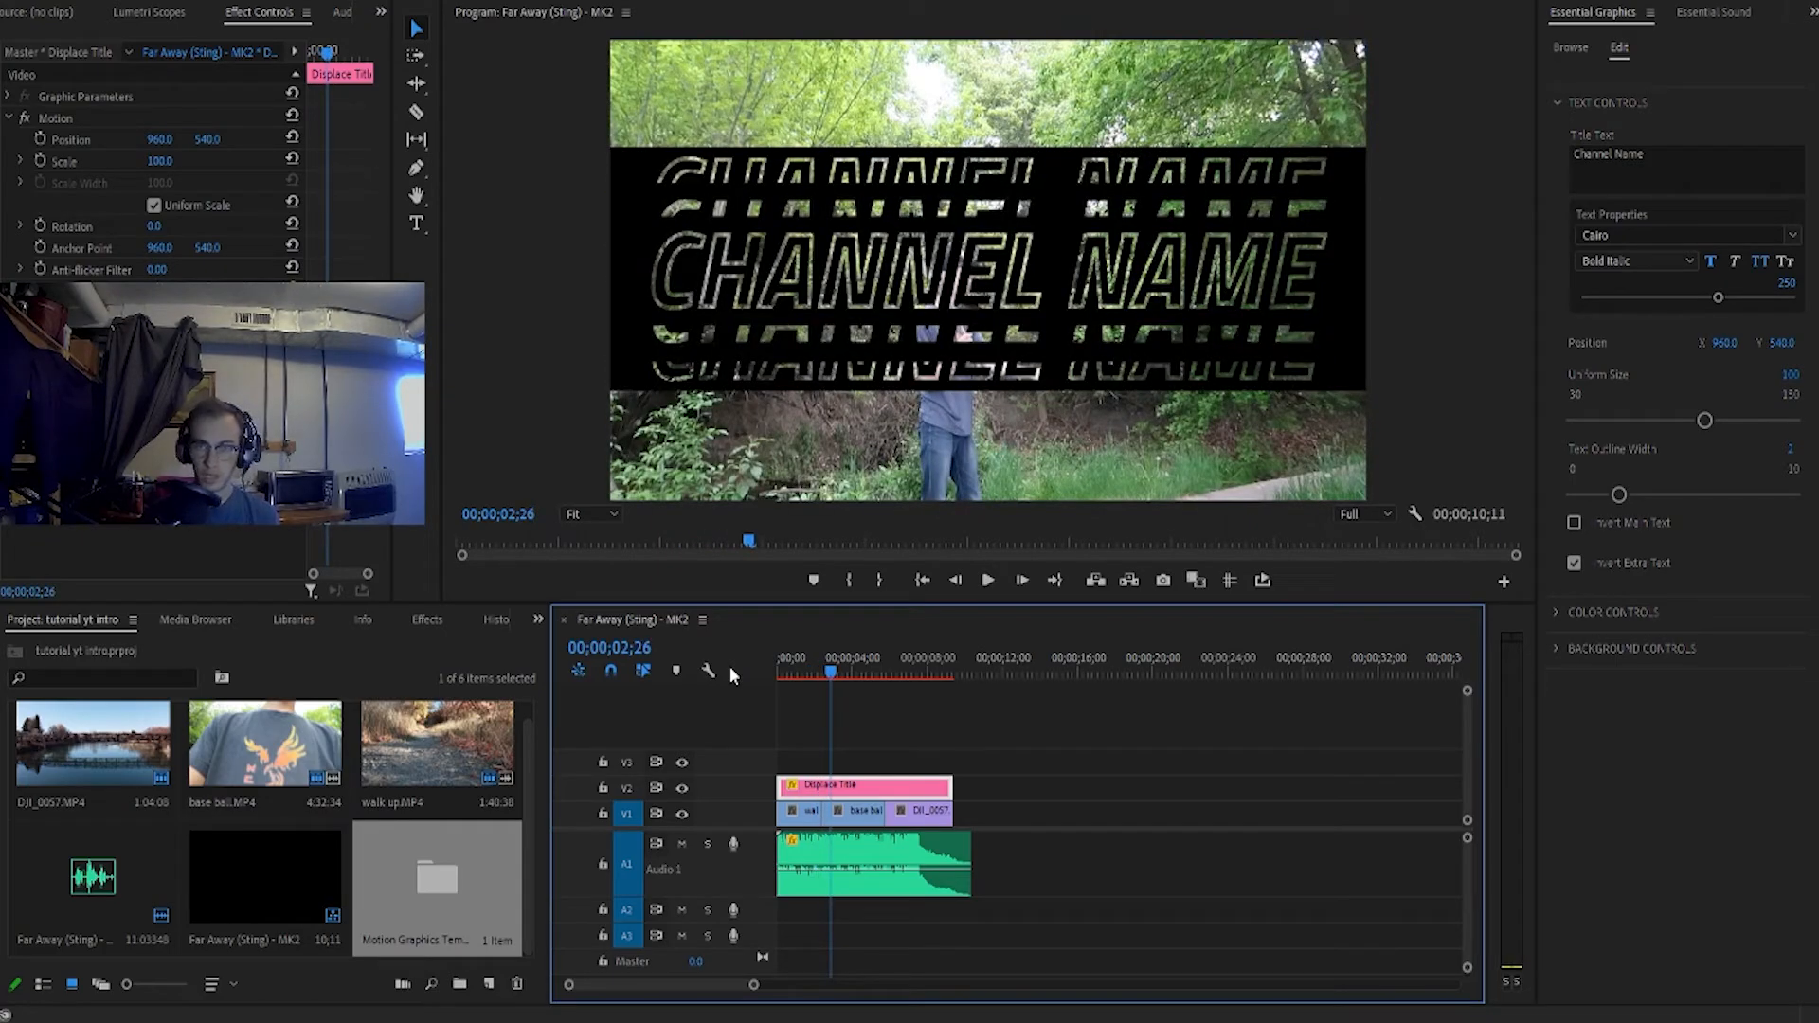